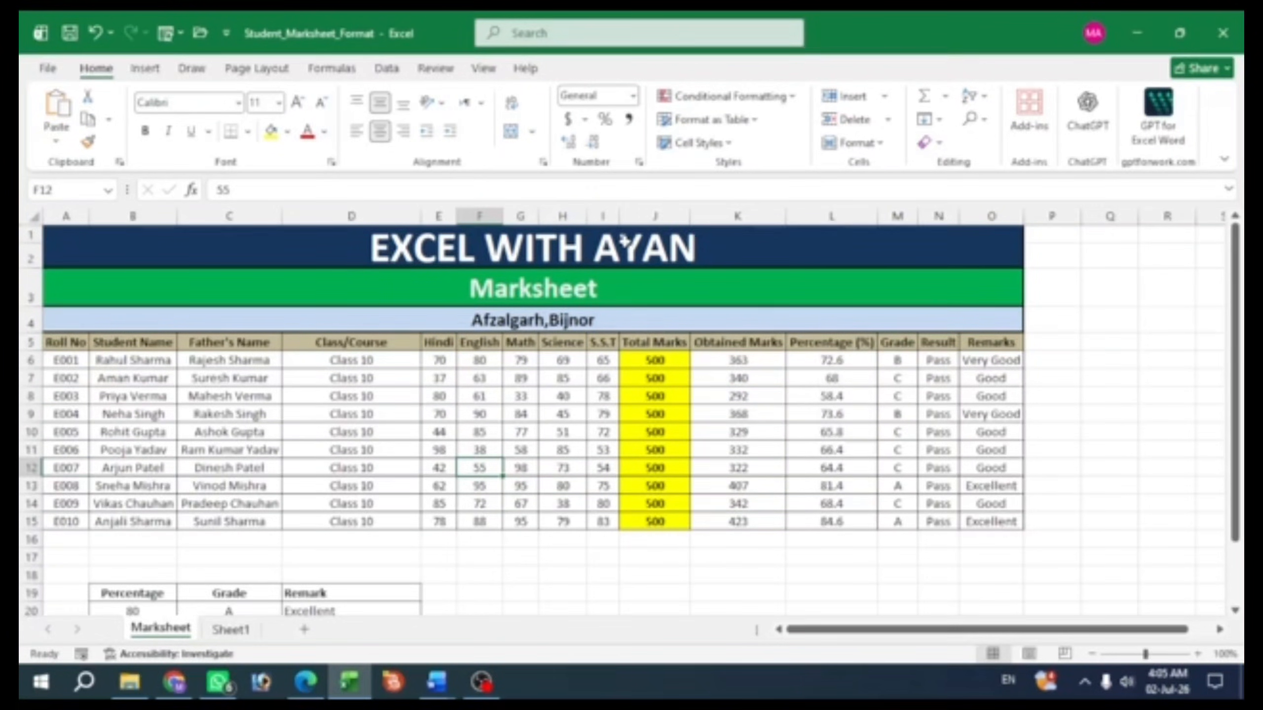
# Review the marksheet's three title rows and its column headings from Roll No through Remarks.
pyautogui.click(637, 264)
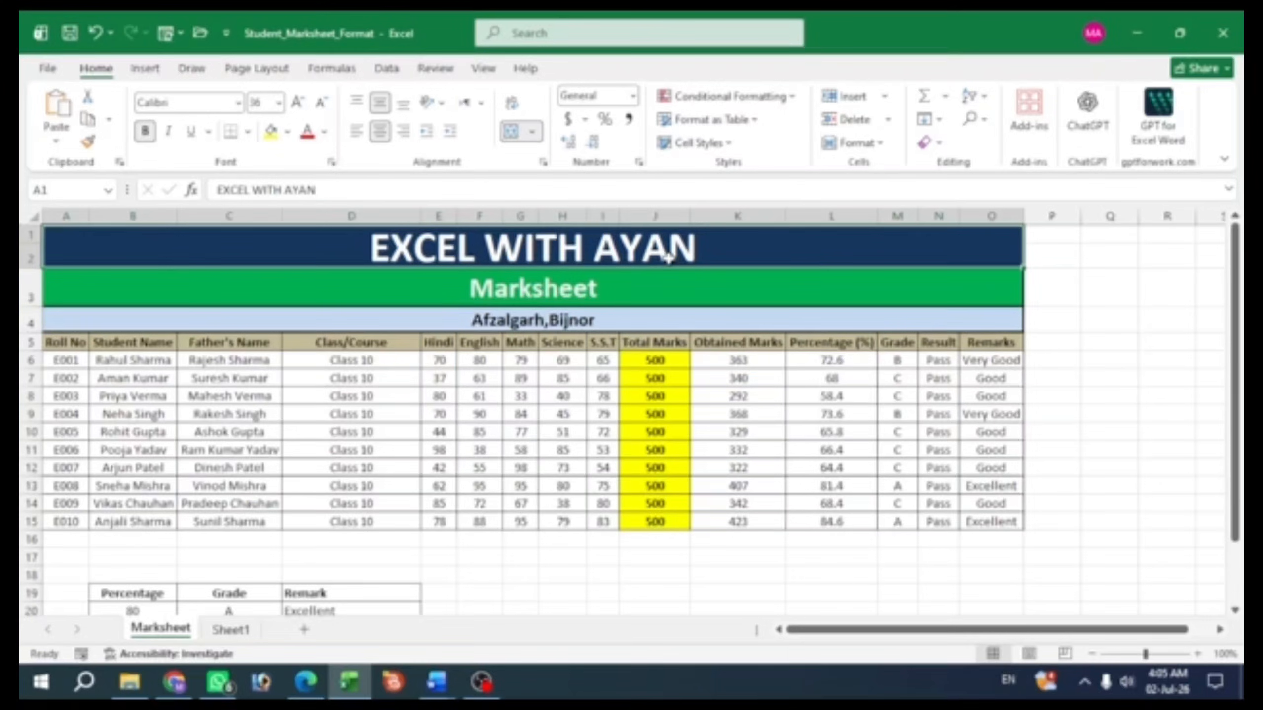
pyautogui.click(635, 295)
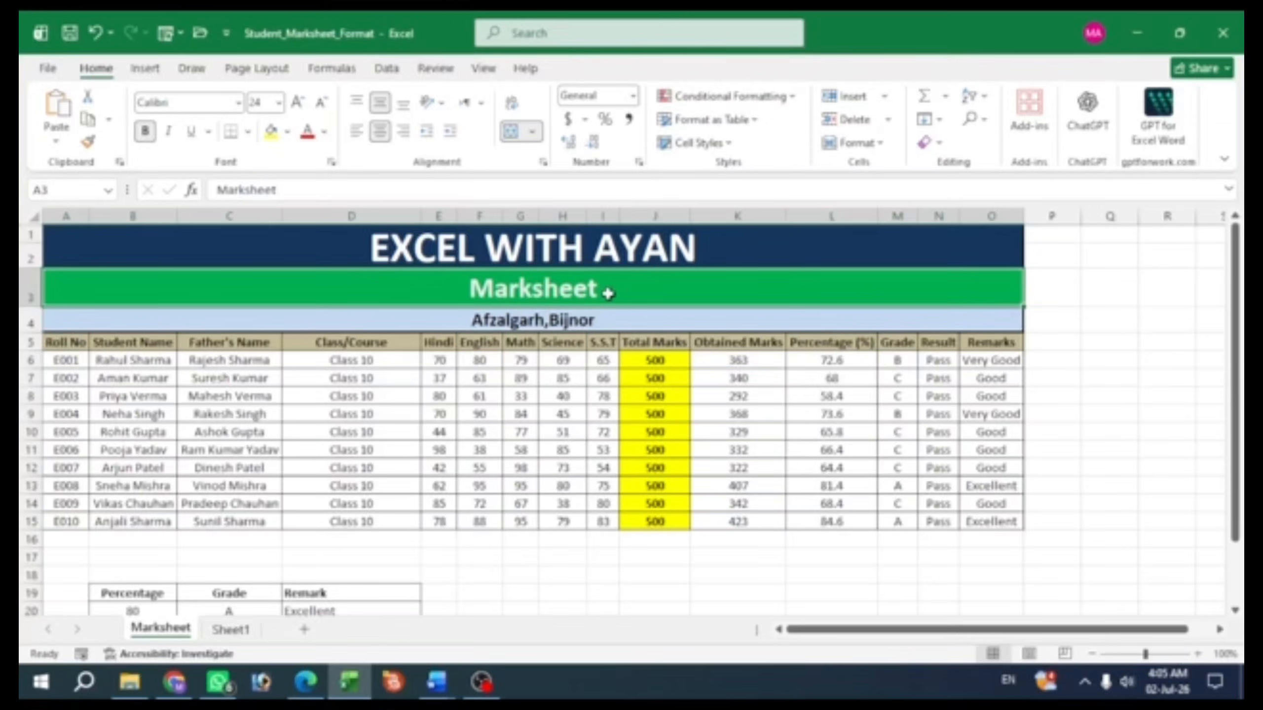
pyautogui.click(571, 315)
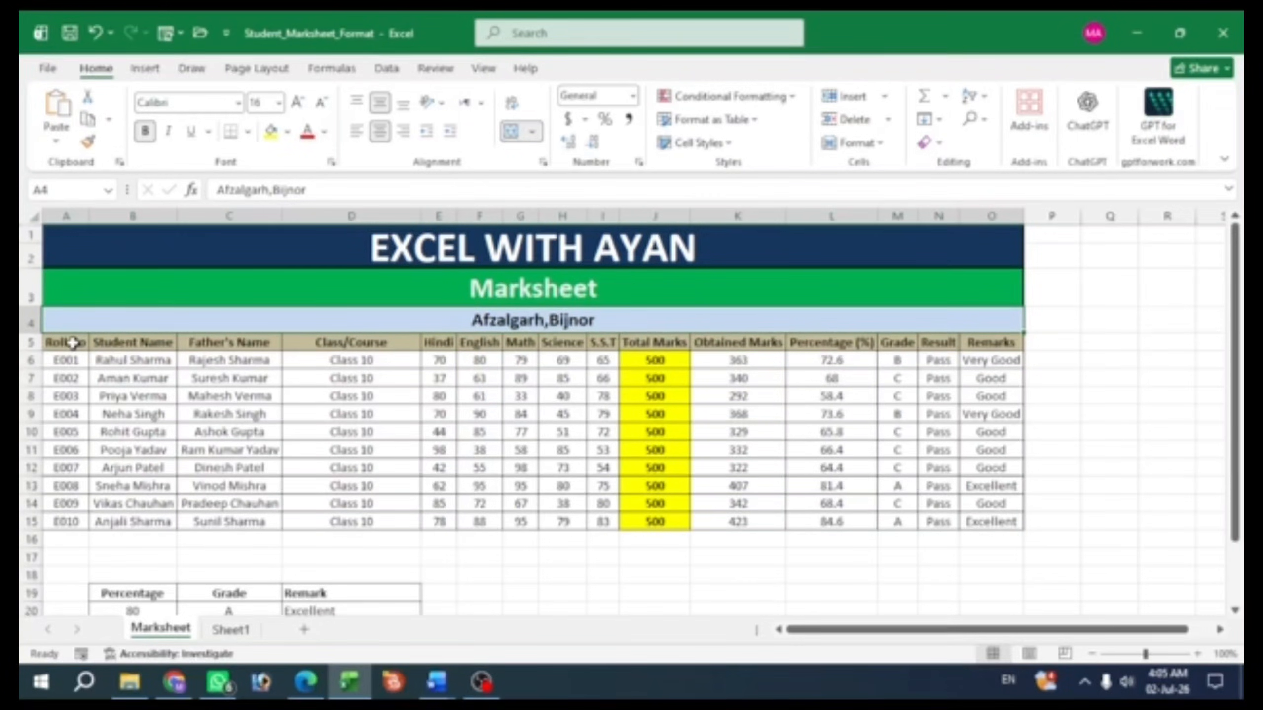
pyautogui.moveTo(72, 342); pyautogui.dragTo(155, 342)
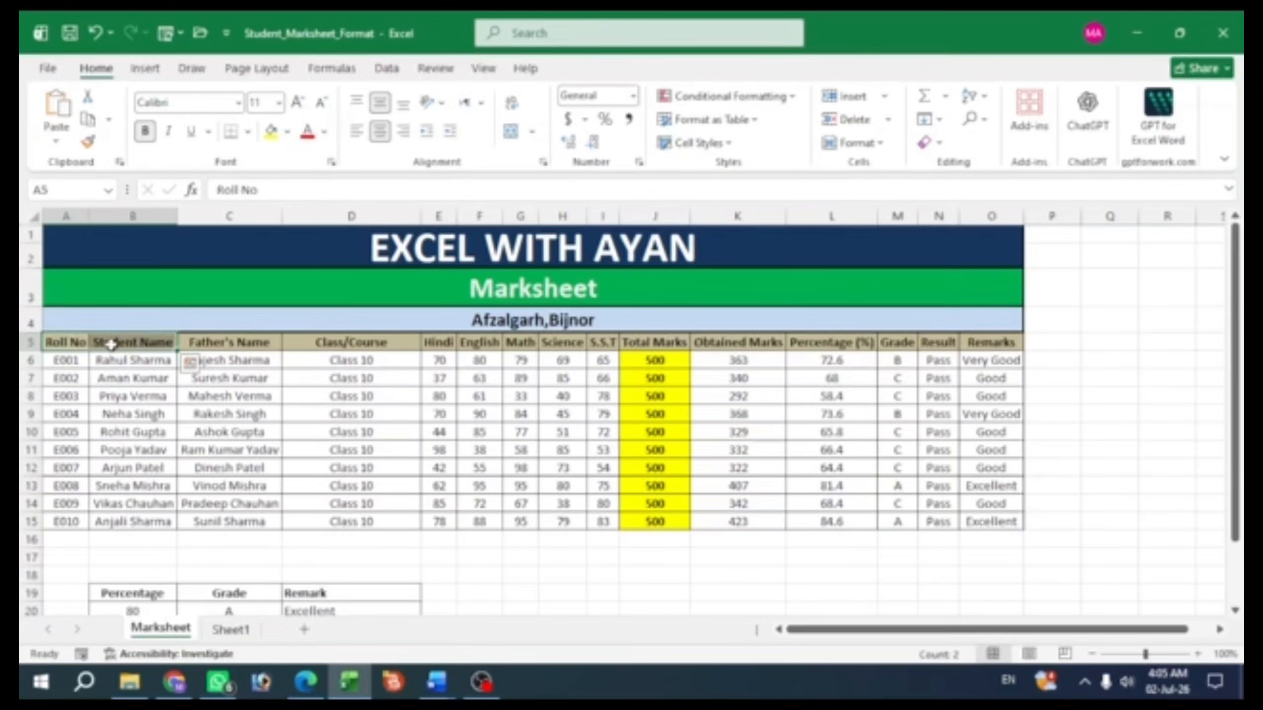
pyautogui.click(253, 345)
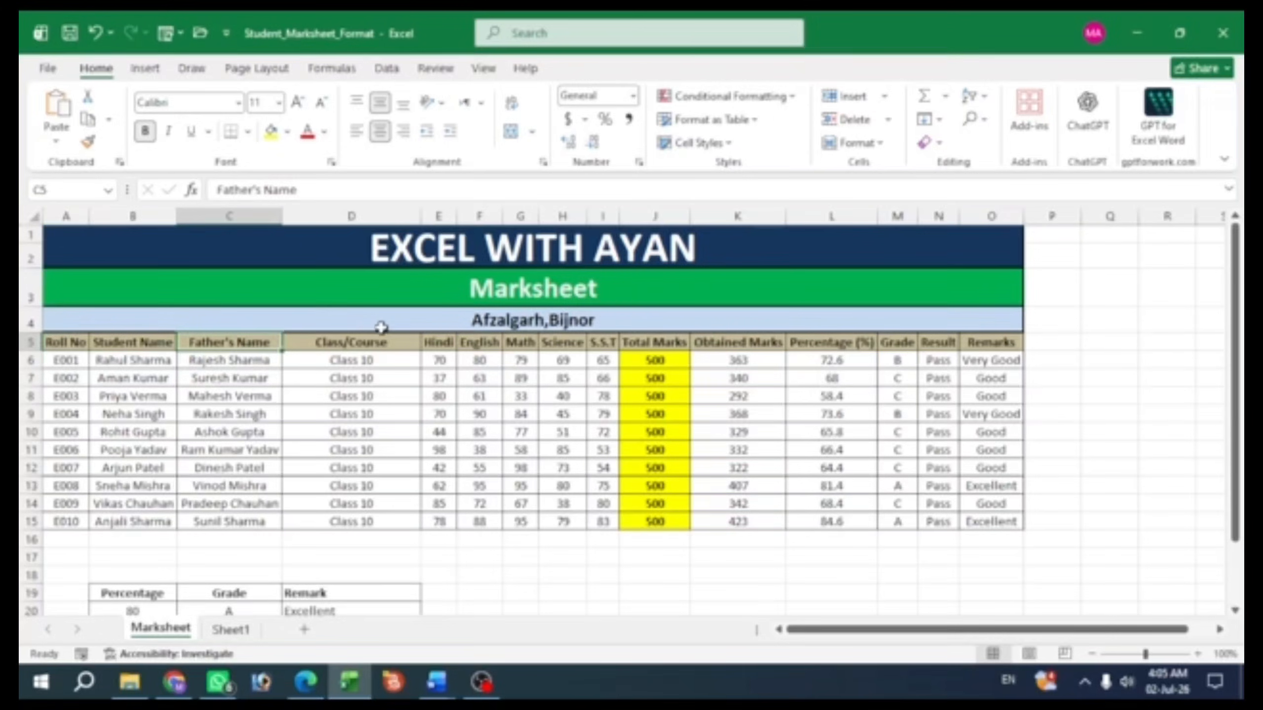
pyautogui.moveTo(437, 343); pyautogui.dragTo(590, 340)
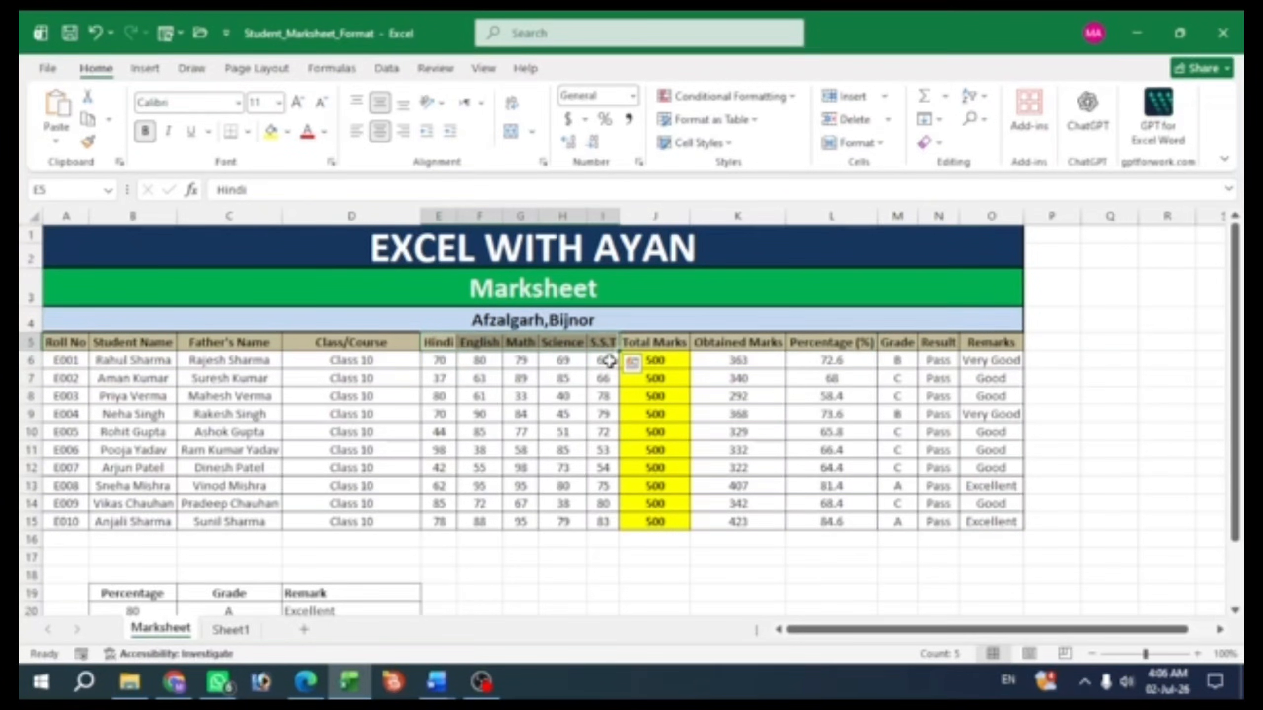
pyautogui.click(656, 343)
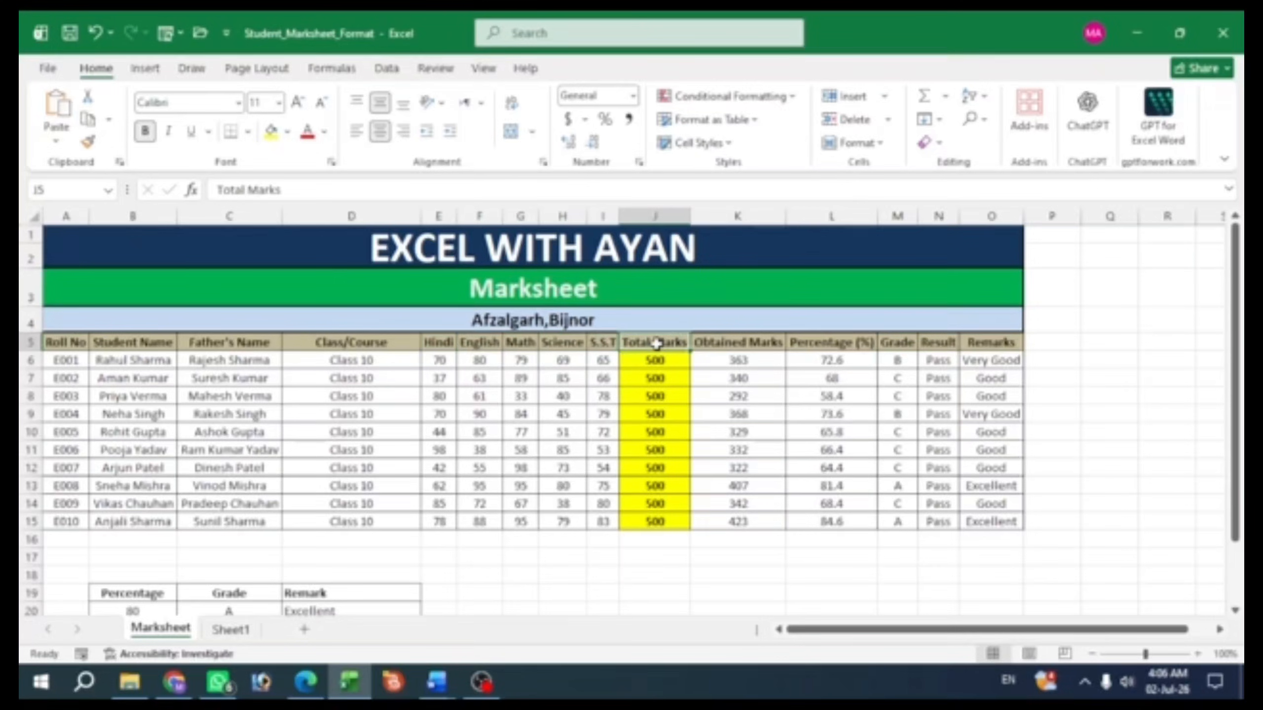
pyautogui.click(764, 345)
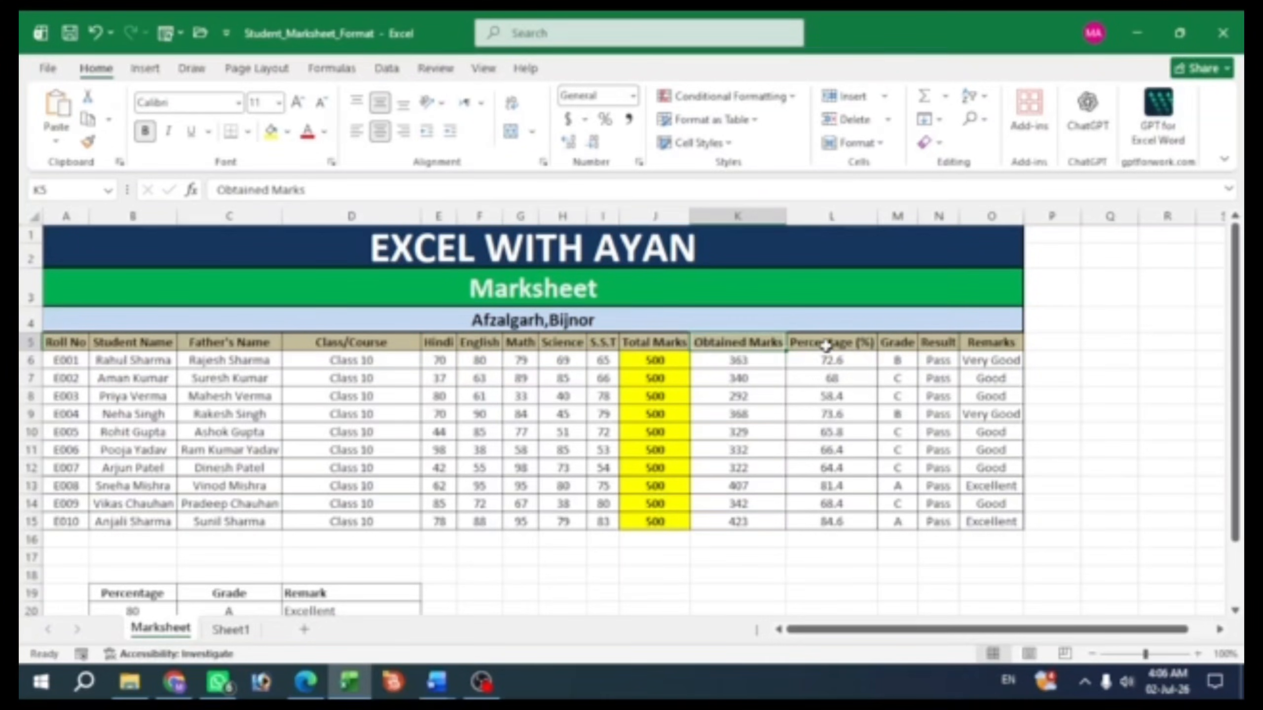
pyautogui.click(845, 346)
pyautogui.click(907, 342)
pyautogui.moveTo(944, 343); pyautogui.dragTo(978, 342)
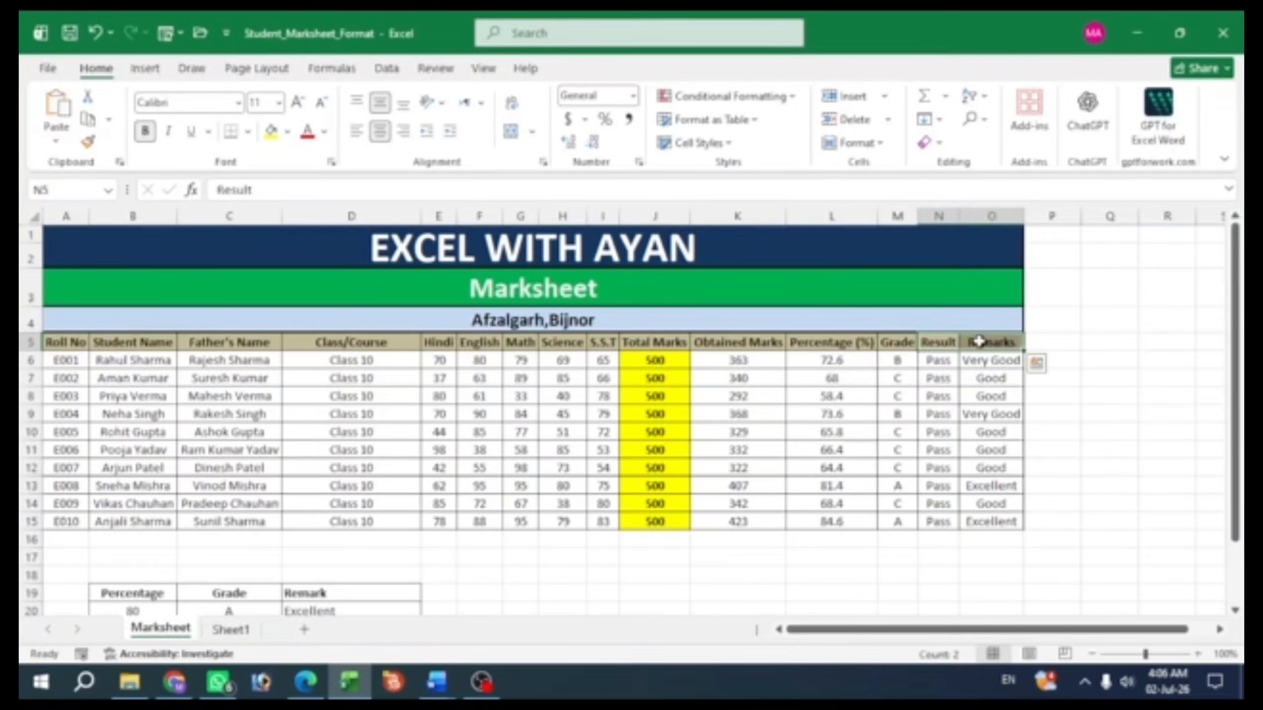
pyautogui.click(978, 342)
# Examine the entered student data in columns A to J and the calculated block K5:O15, from Obtained Marks to Remarks.
pyautogui.click(840, 465)
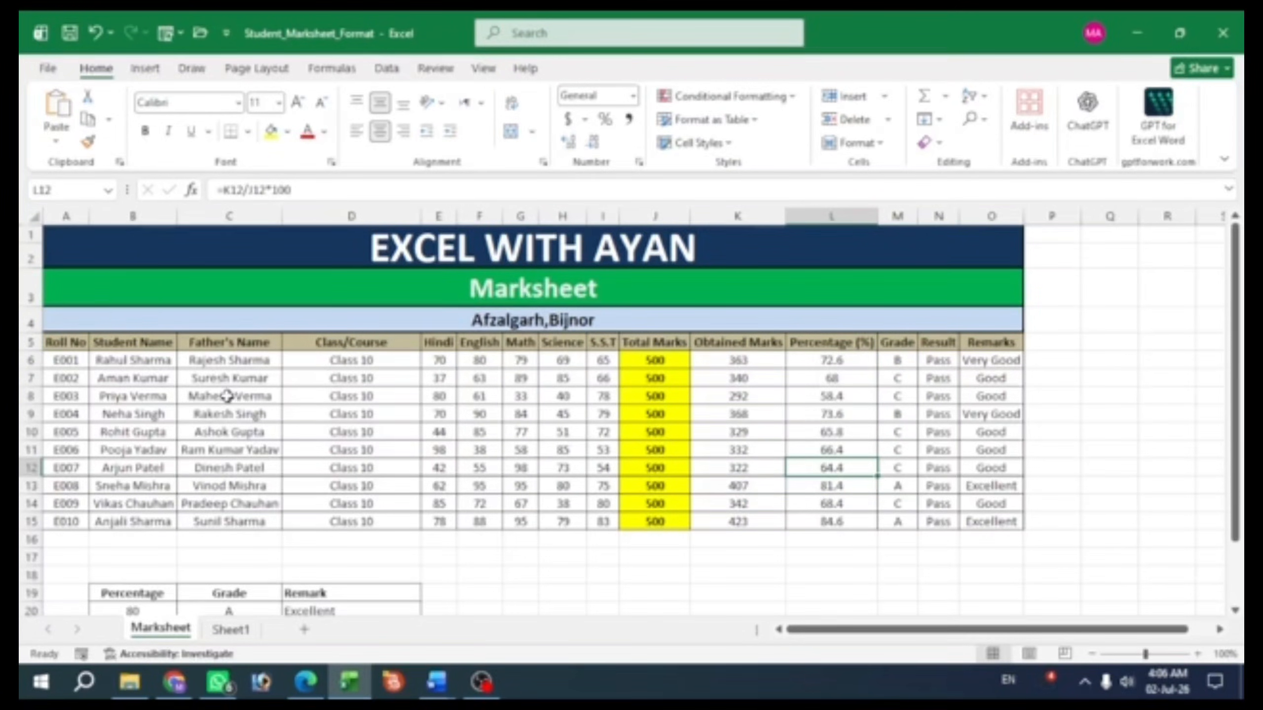
pyautogui.moveTo(131, 252); pyautogui.dragTo(137, 337)
pyautogui.click(244, 468)
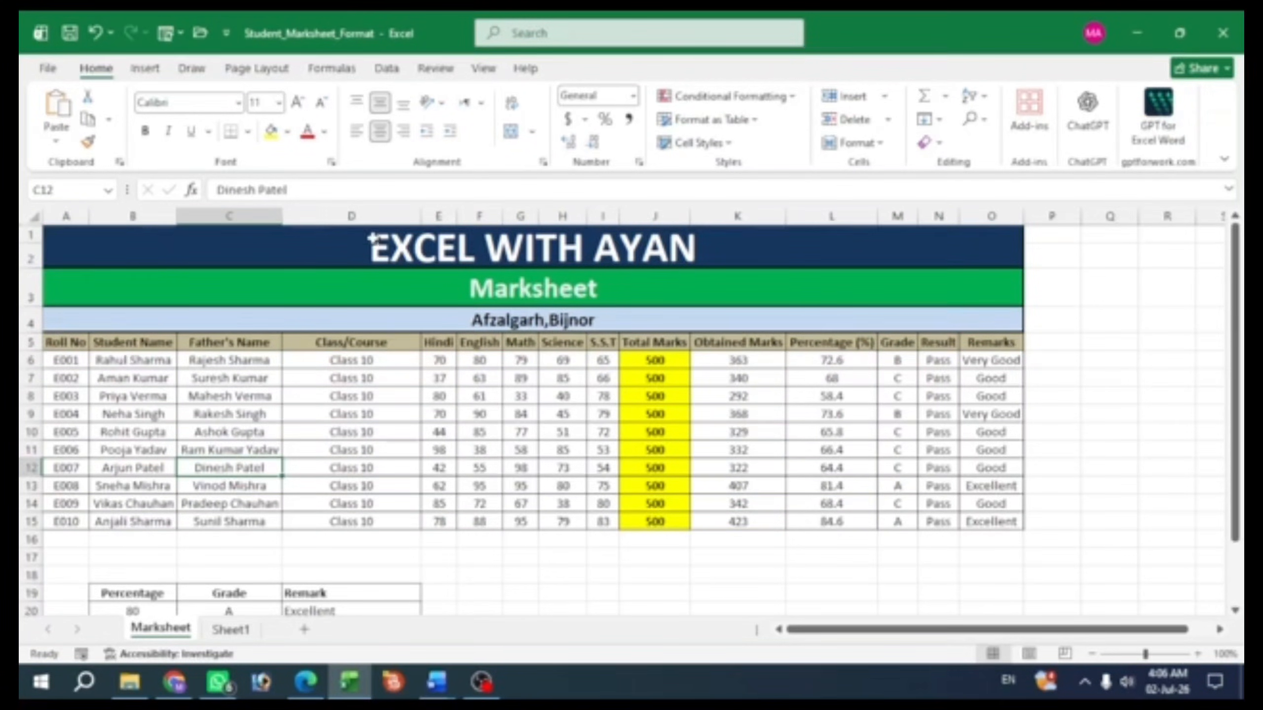
pyautogui.moveTo(69, 343); pyautogui.dragTo(656, 521)
pyautogui.click(696, 596)
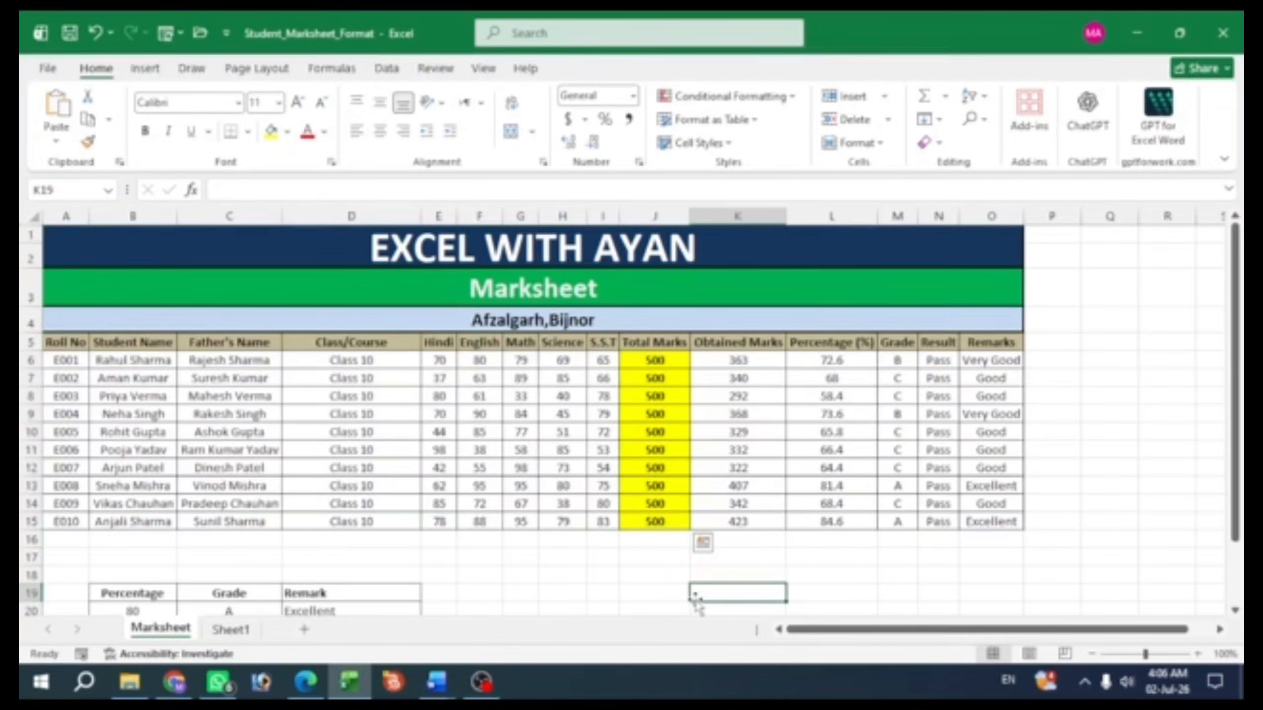
pyautogui.moveTo(716, 348); pyautogui.dragTo(996, 512)
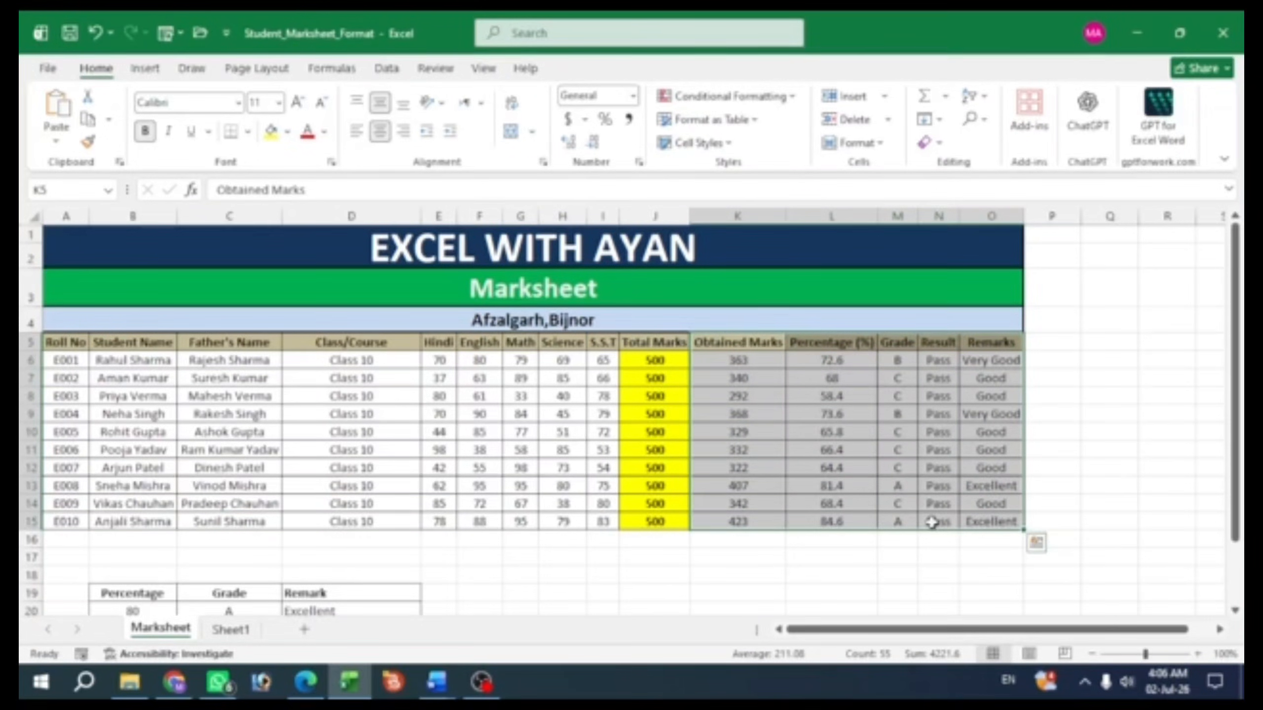
pyautogui.click(742, 590)
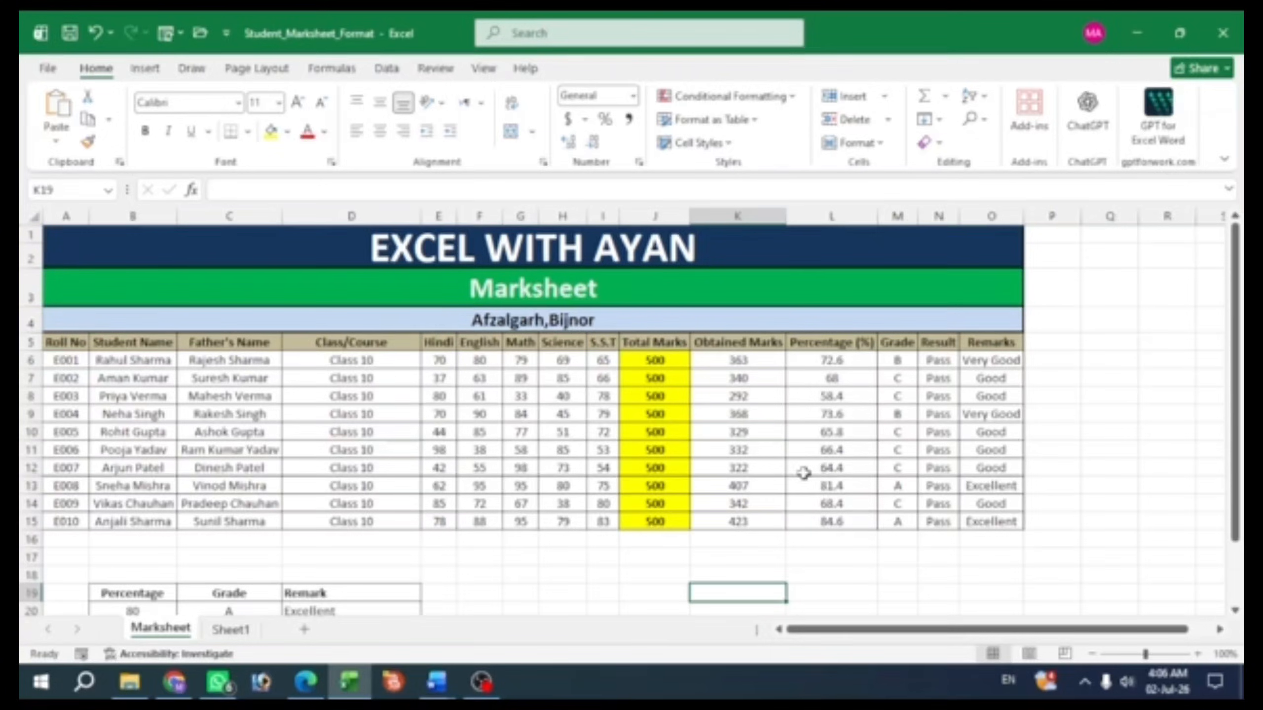
# Examine the grading criteria table below the marksheet, comparing each percentage threshold with its grade and remark.
pyautogui.scroll(-3, 804, 473)
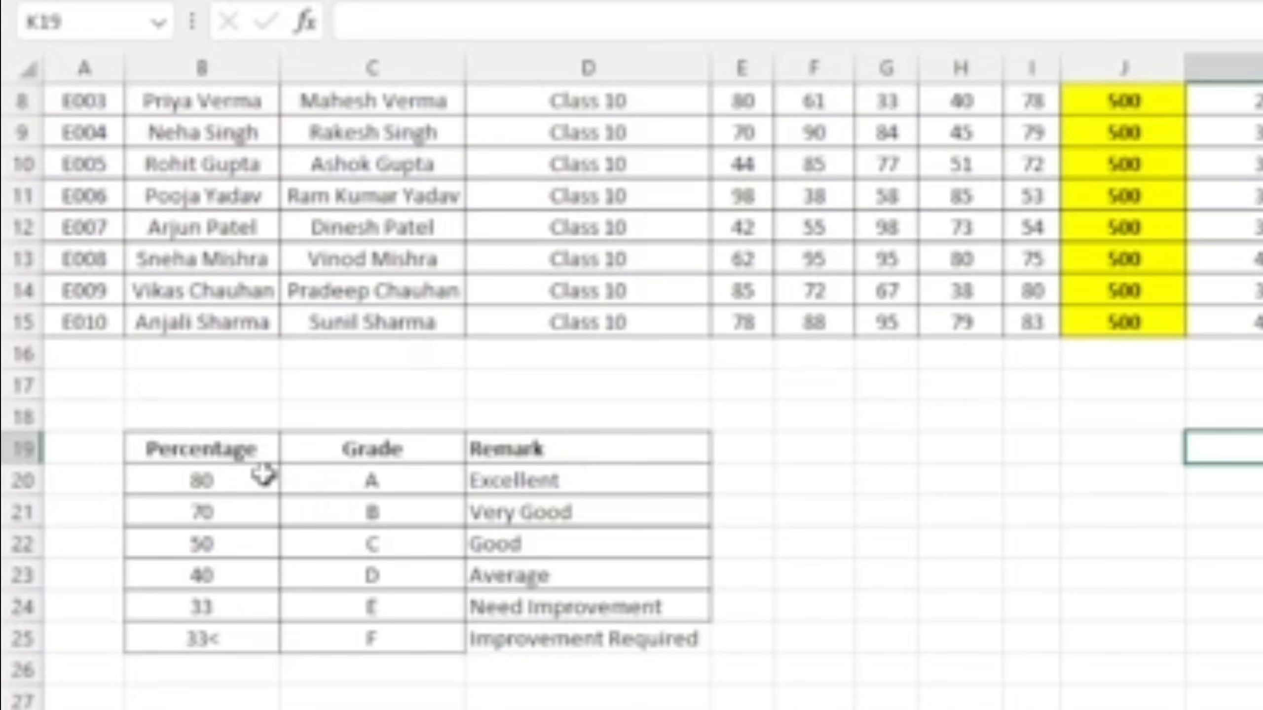
pyautogui.click(211, 482)
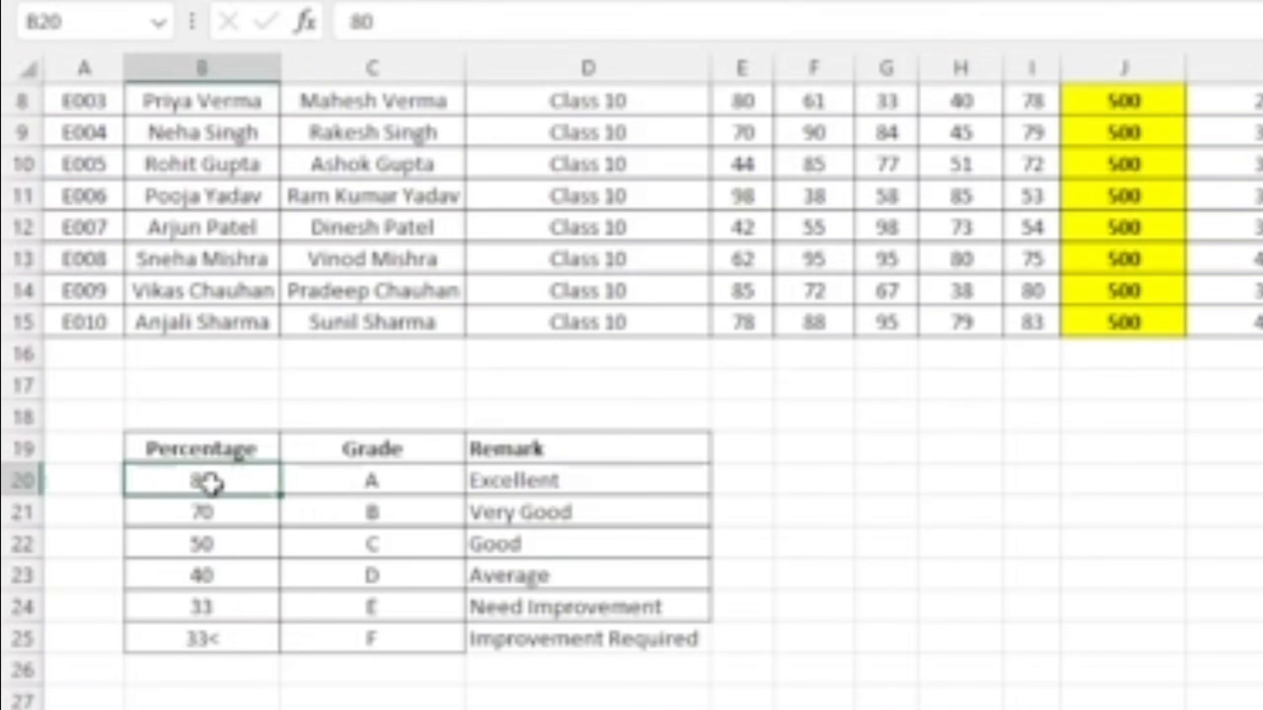
pyautogui.click(402, 483)
pyautogui.click(574, 481)
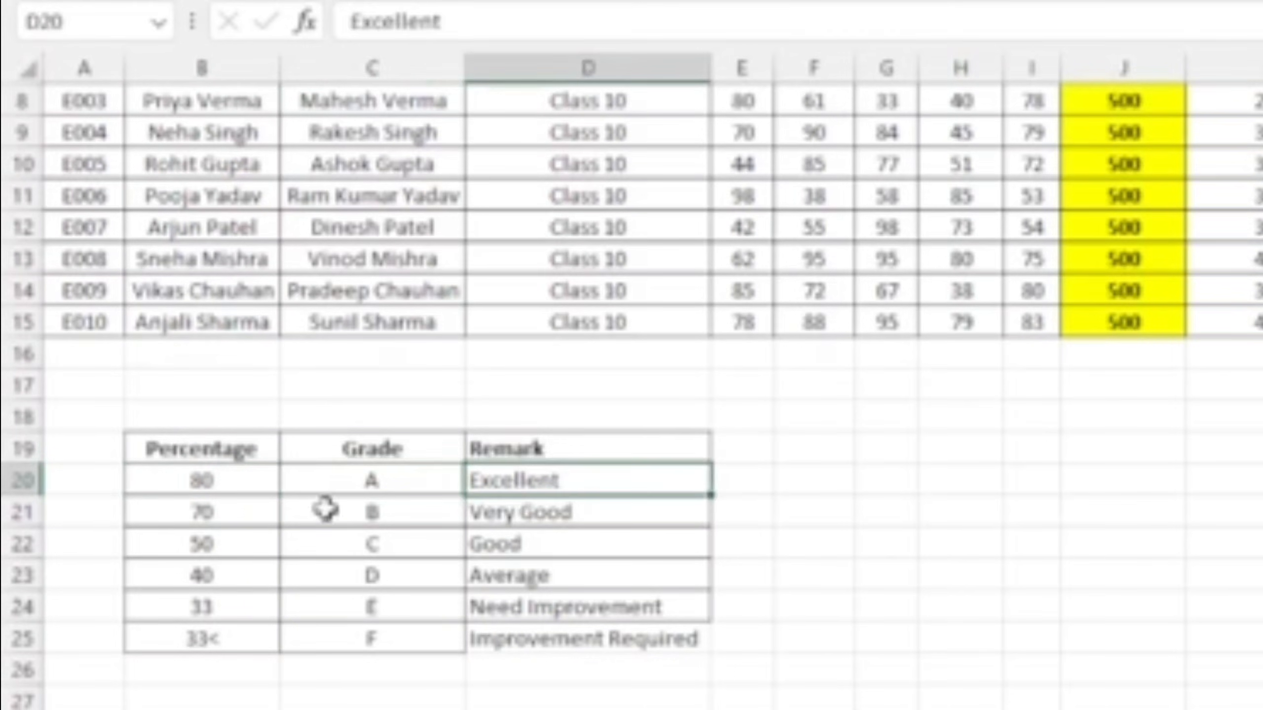
pyautogui.click(204, 517)
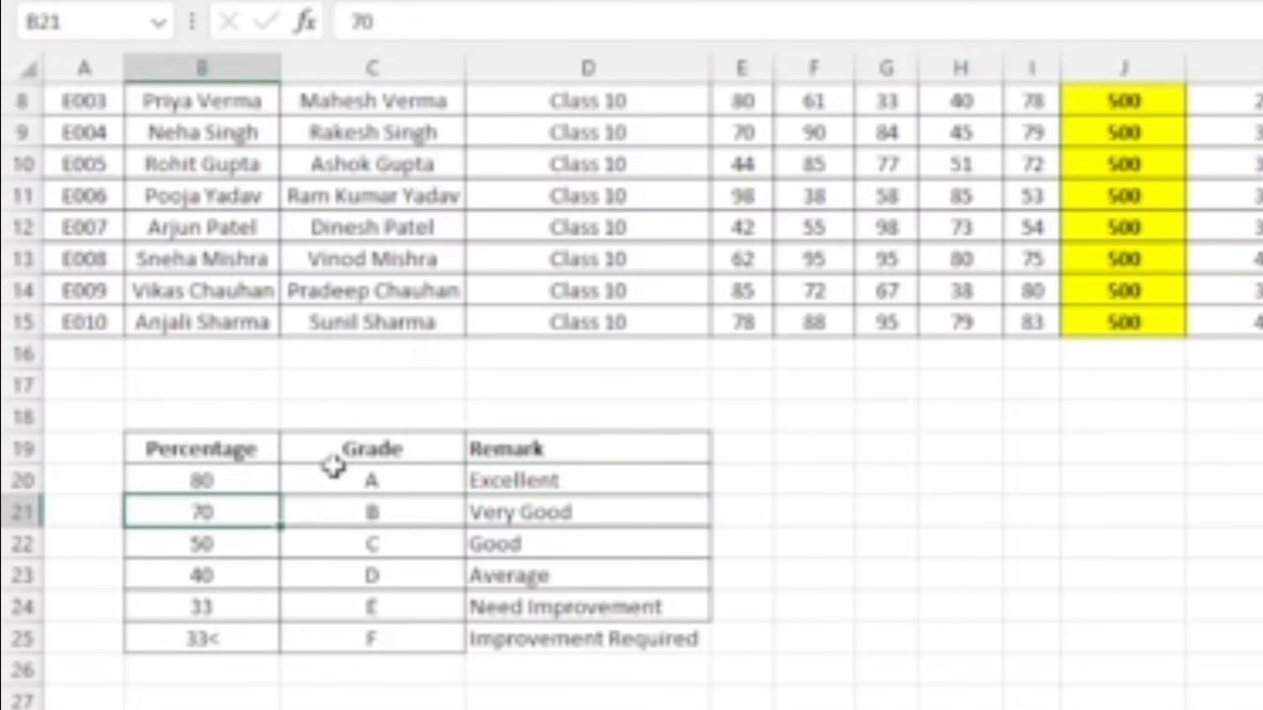
pyautogui.click(395, 518)
pyautogui.click(586, 513)
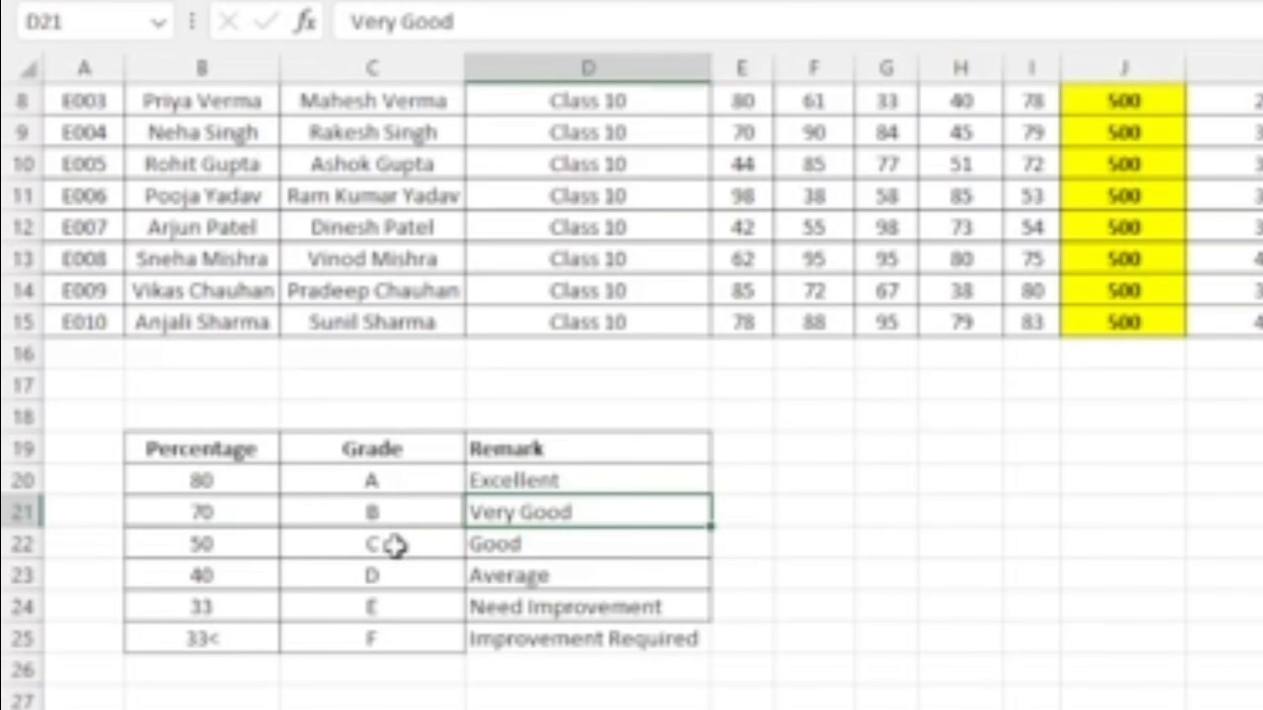
pyautogui.click(561, 538)
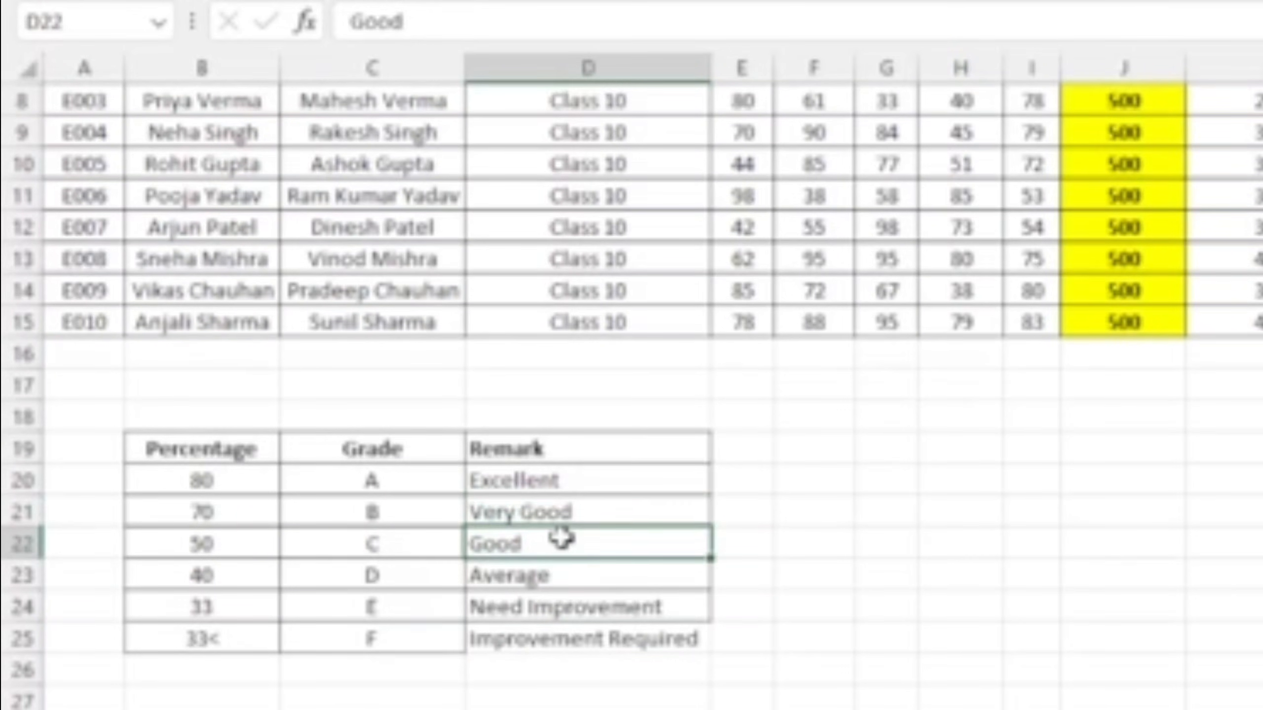
pyautogui.click(230, 577)
pyautogui.click(403, 576)
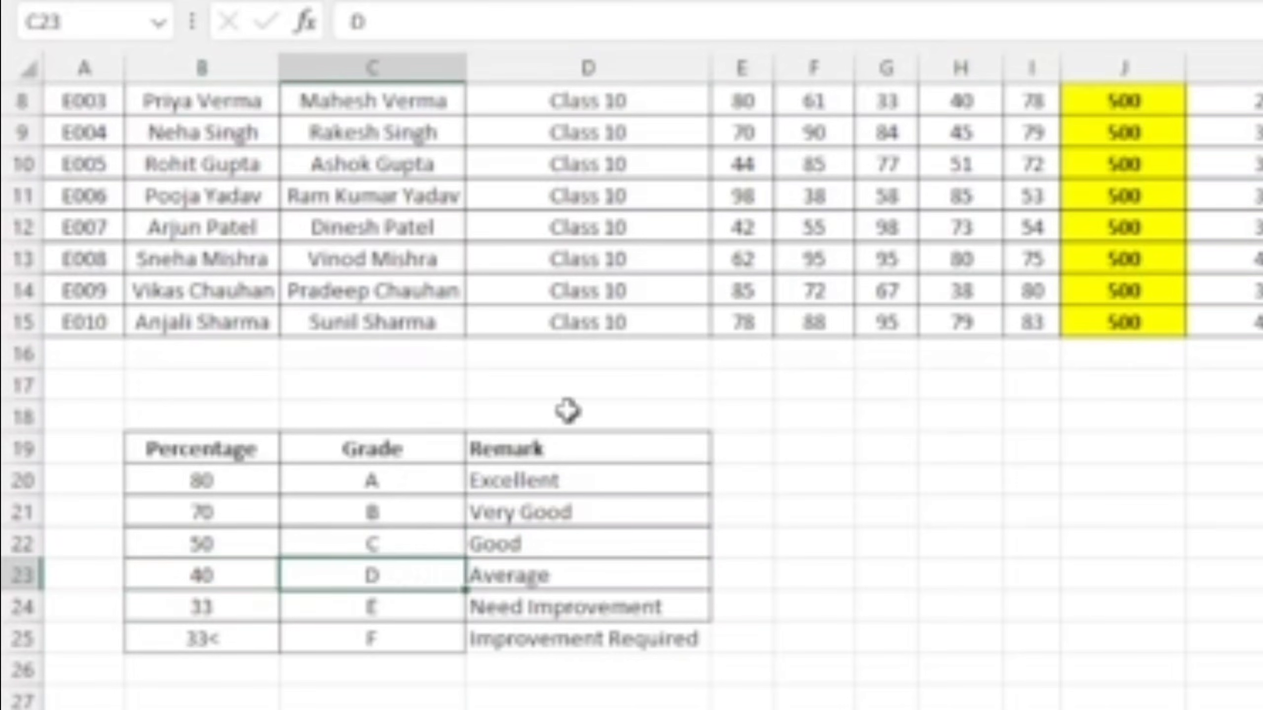
pyautogui.click(563, 576)
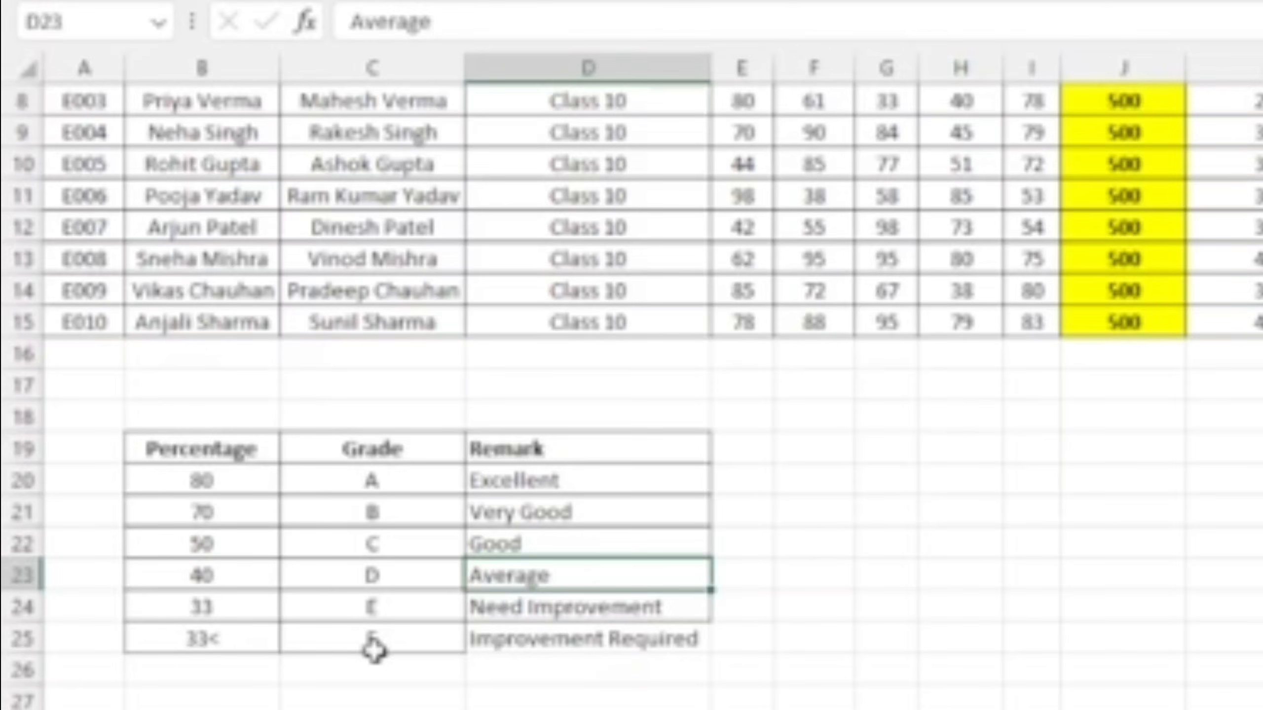
# Extend the grade F remark in cell D25 to read "Improvement Required/ Fail".
pyautogui.click(567, 643)
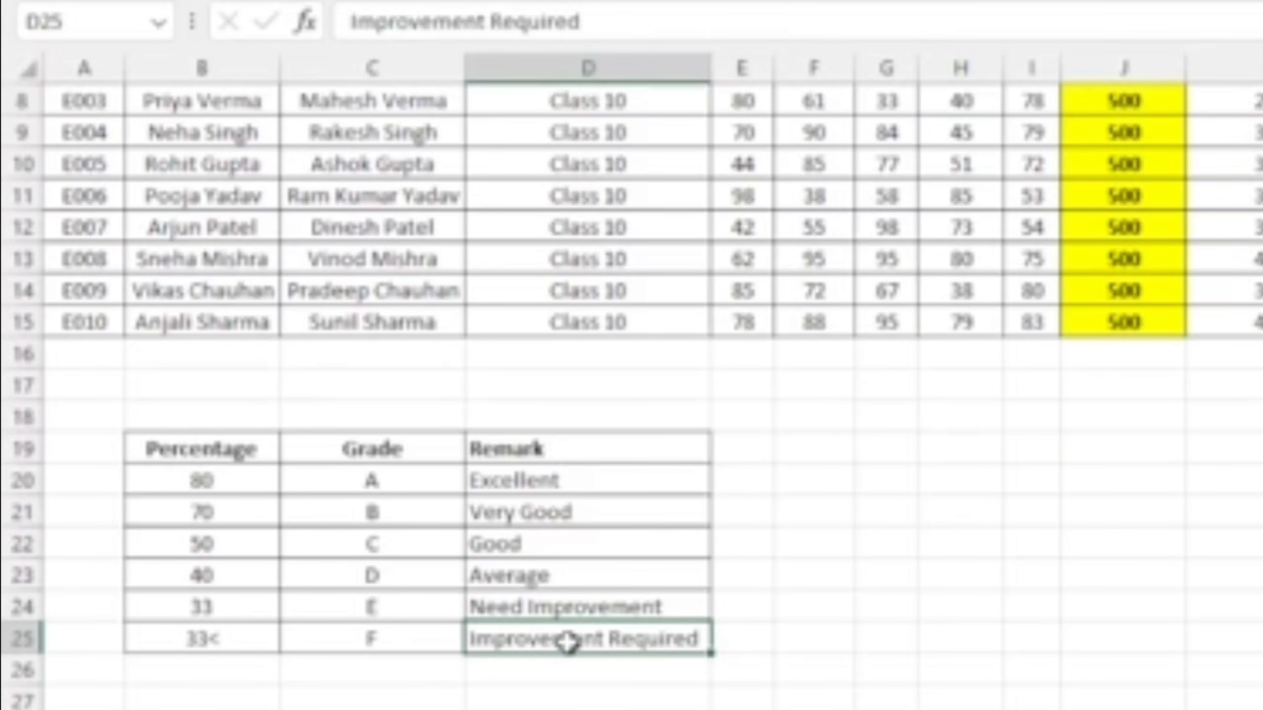
pyautogui.click(624, 22)
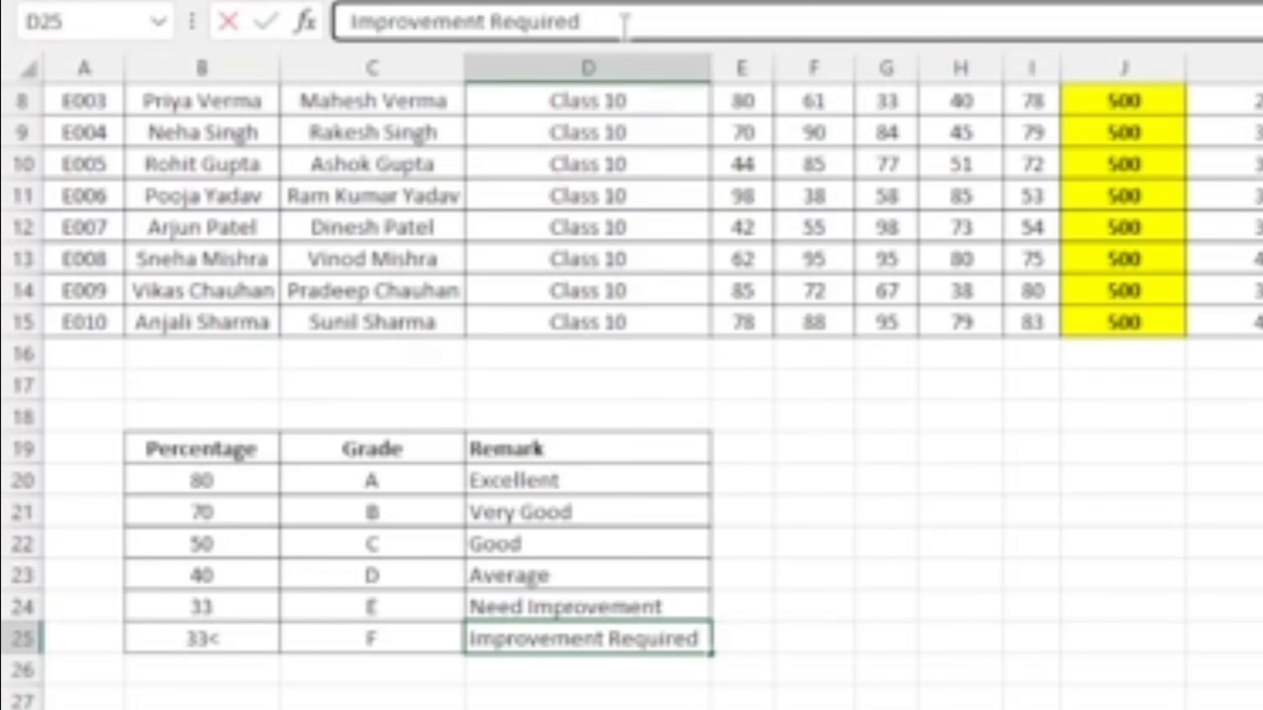
pyautogui.write('/ FAI')
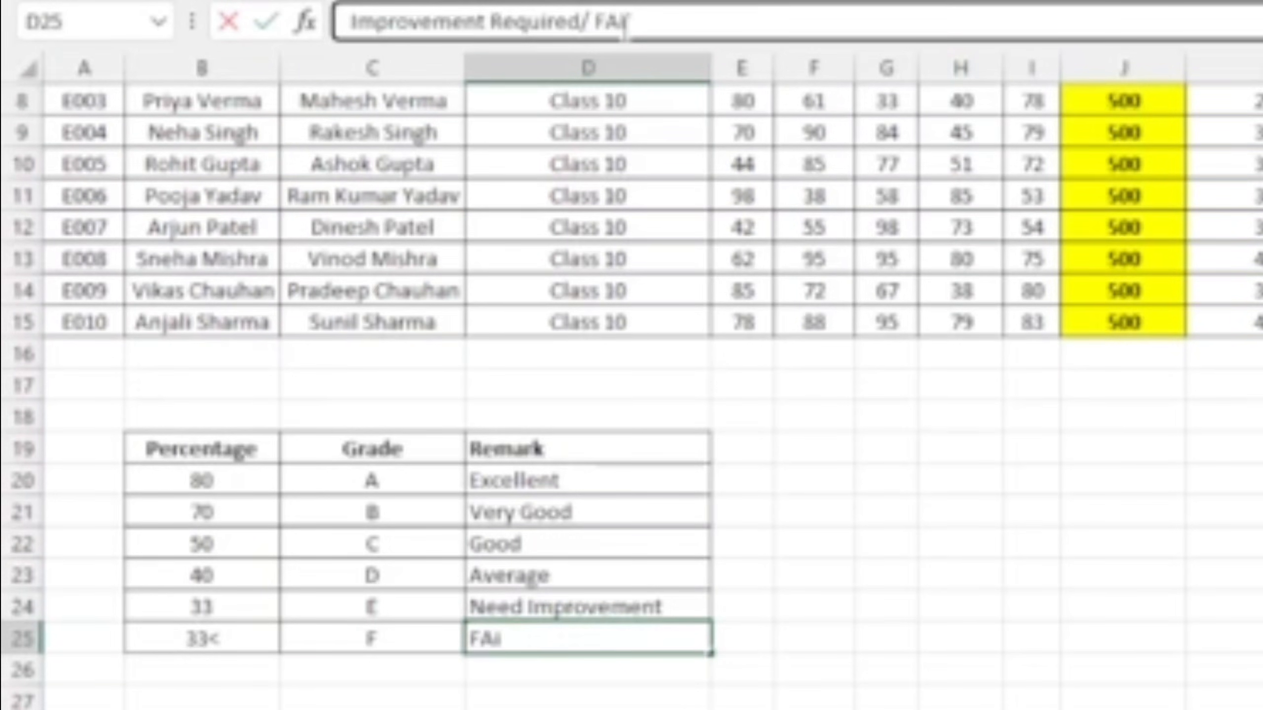
pyautogui.write('l')
pyautogui.press('Return')
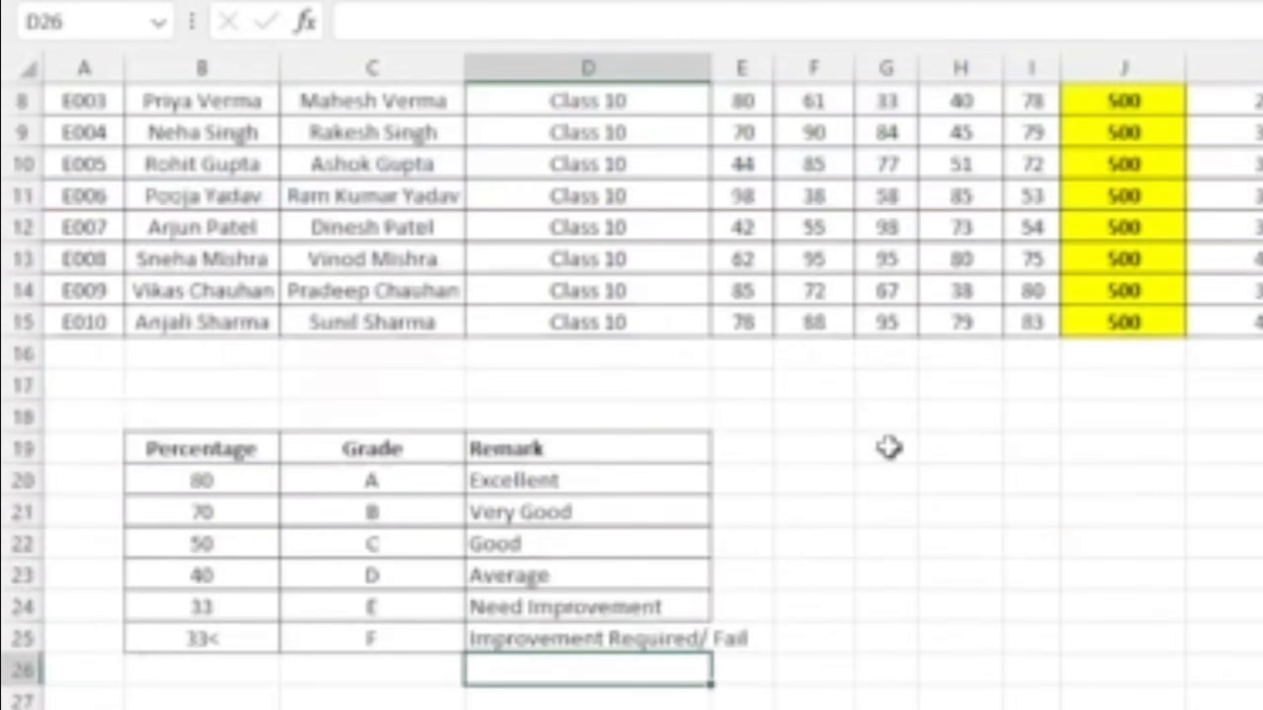
# Look over the complete grading criteria table in B19:D25 together with the marksheet above it.
pyautogui.scroll(-1, 888, 448)
pyautogui.moveTo(254, 380); pyautogui.dragTo(584, 575)
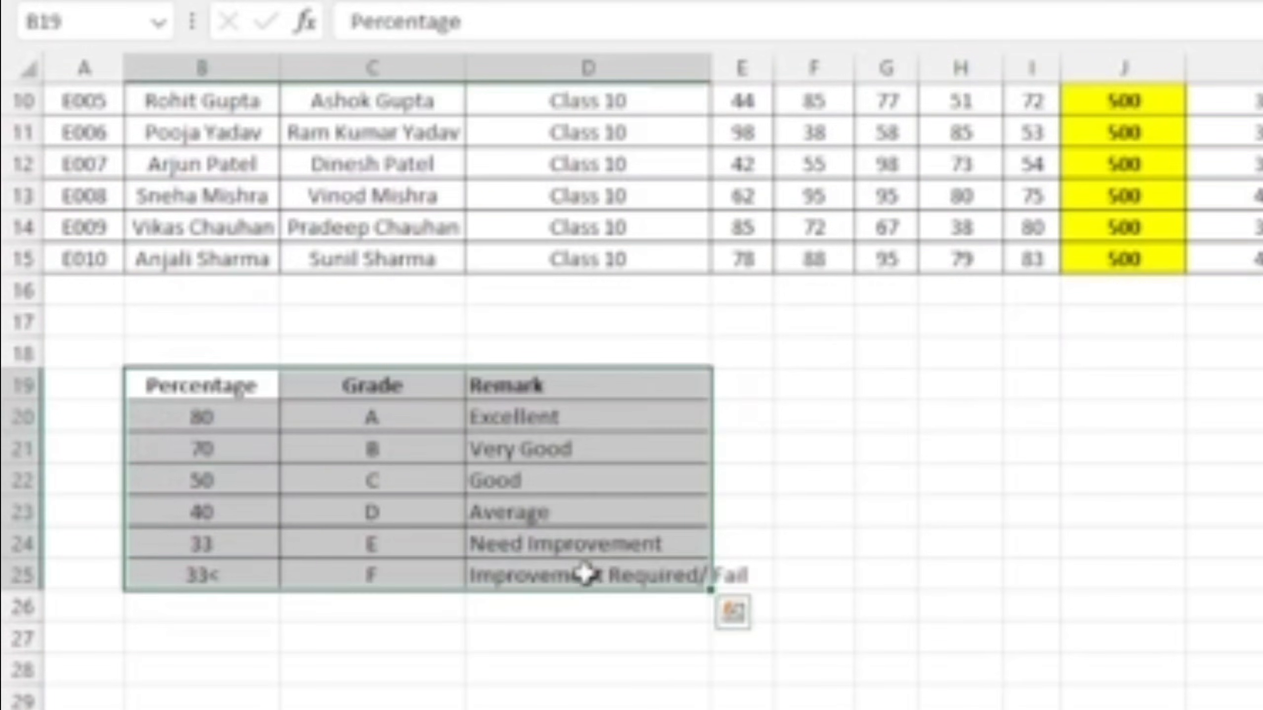
pyautogui.click(943, 516)
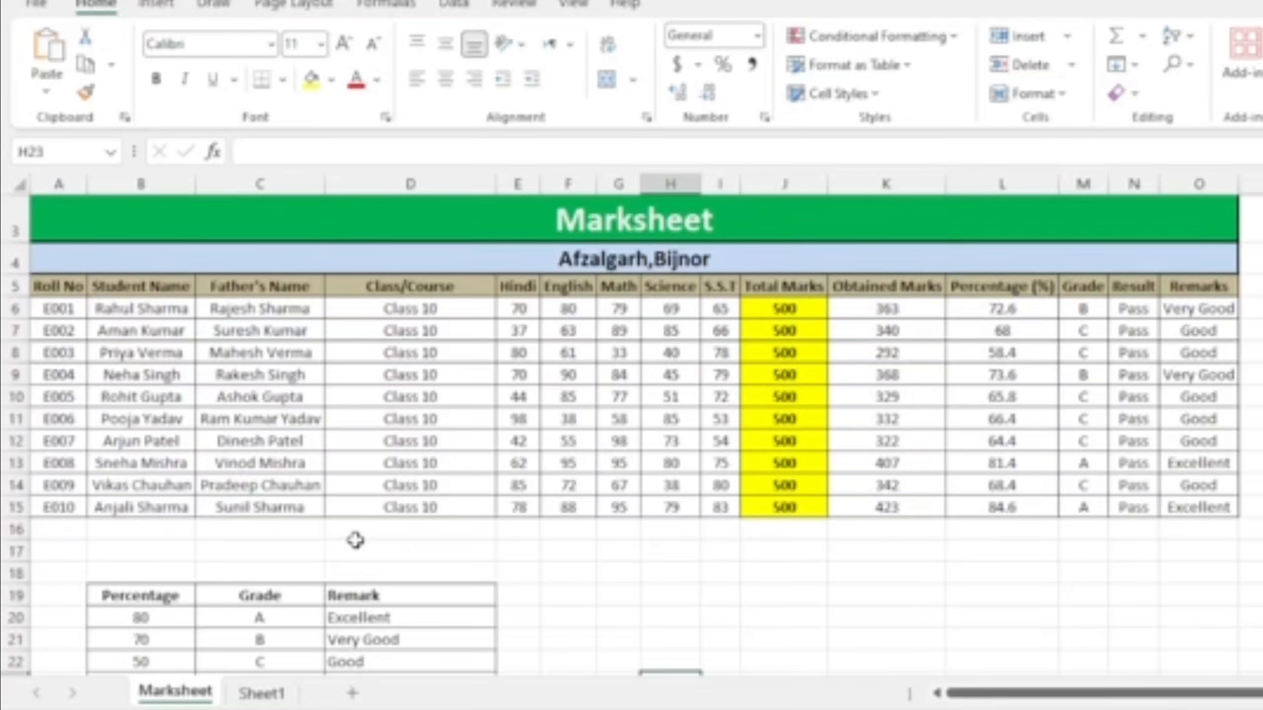
pyautogui.scroll(-1, 615, 465)
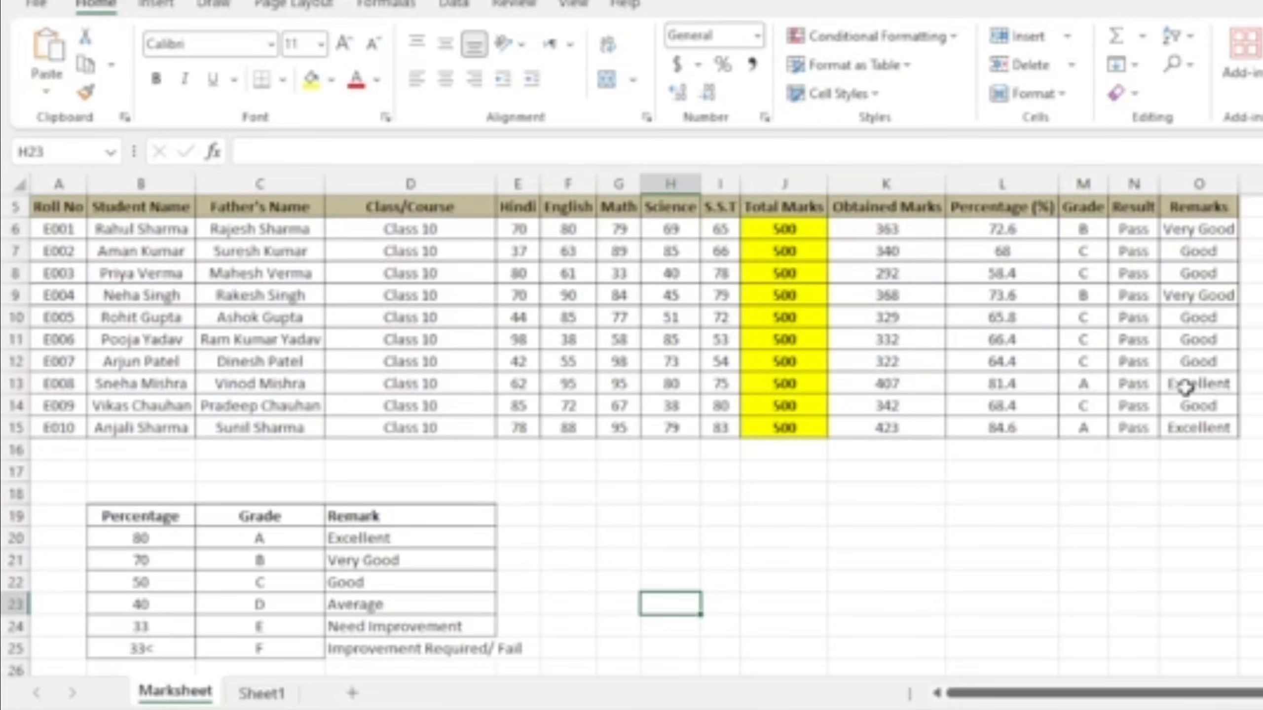
# Examine the roll number E008 row from Remarks back to Hindi, and the percentage formula in cell L6.
pyautogui.click(1203, 383)
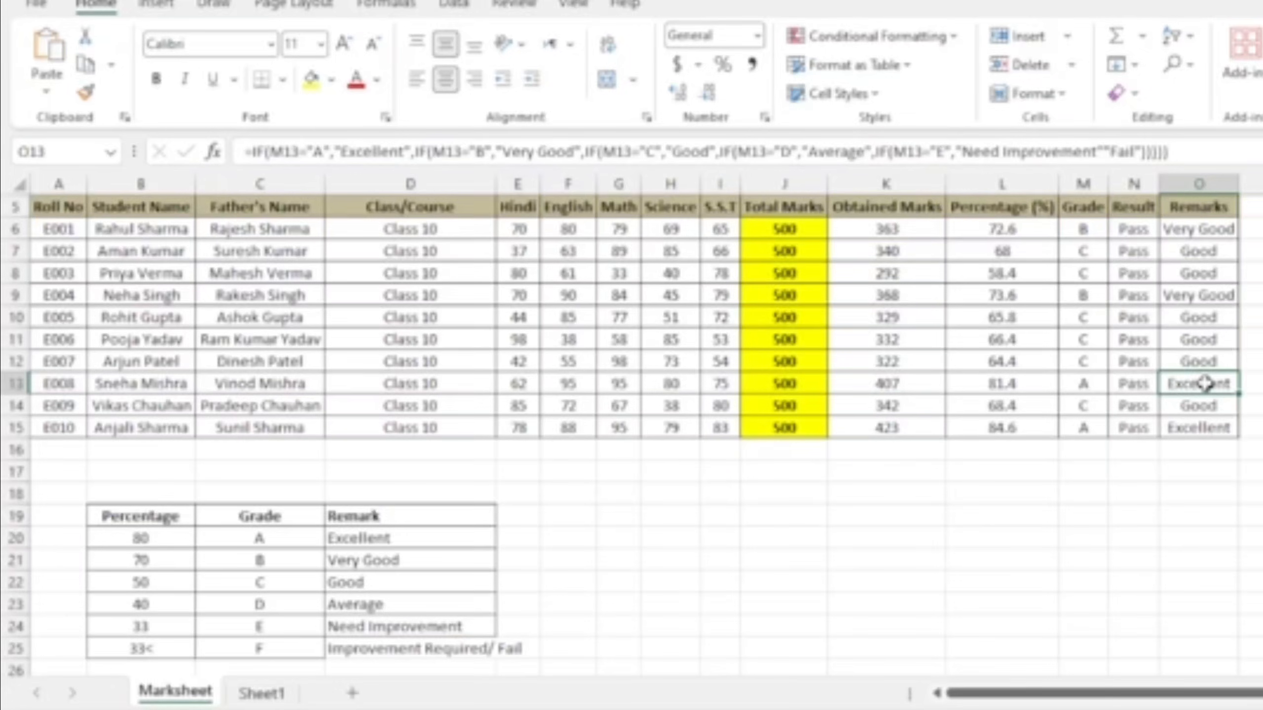
pyautogui.hotkey('shift', 'Left')
pyautogui.hotkey('shift', 'Left')
pyautogui.hotkey('shift', 'Left')
pyautogui.hotkey('shift', 'Left')
pyautogui.hotkey('shift', 'Left')
pyautogui.hotkey('shift', 'Left')
pyautogui.hotkey('shift', 'Left')
pyautogui.hotkey('shift', 'Left')
pyautogui.hotkey('shift', 'Left')
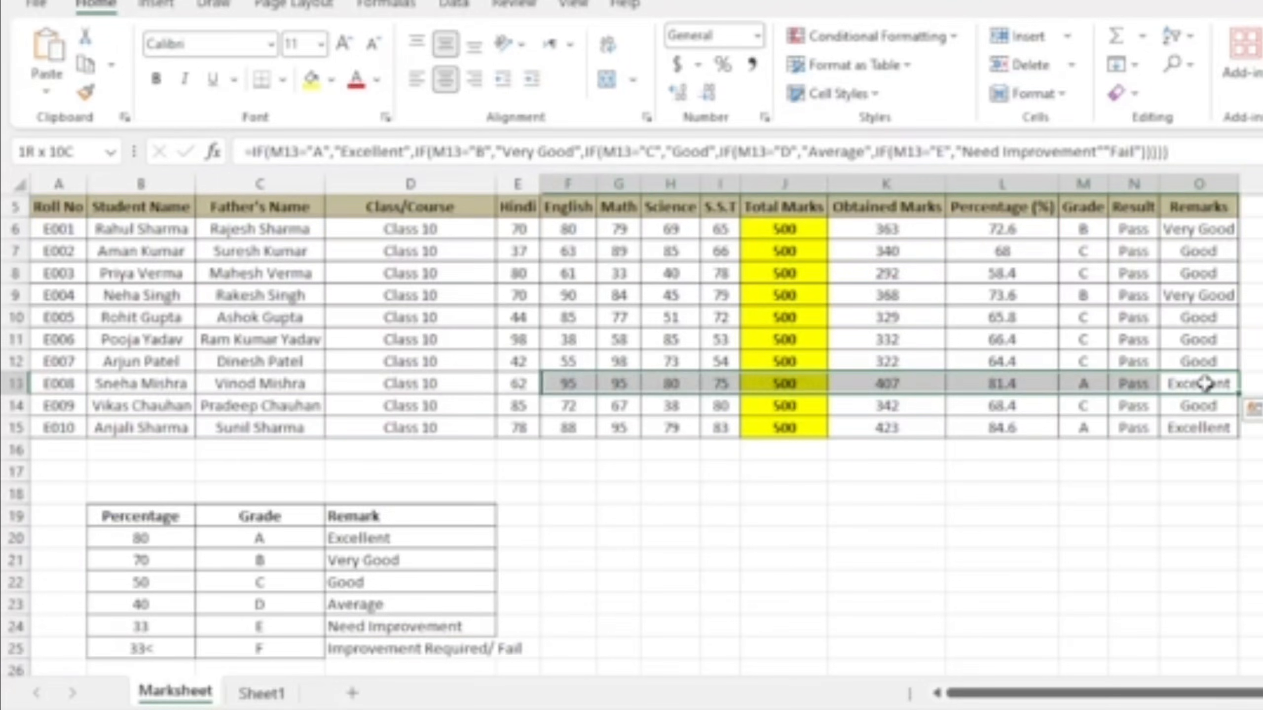
pyautogui.hotkey('shift', 'Left')
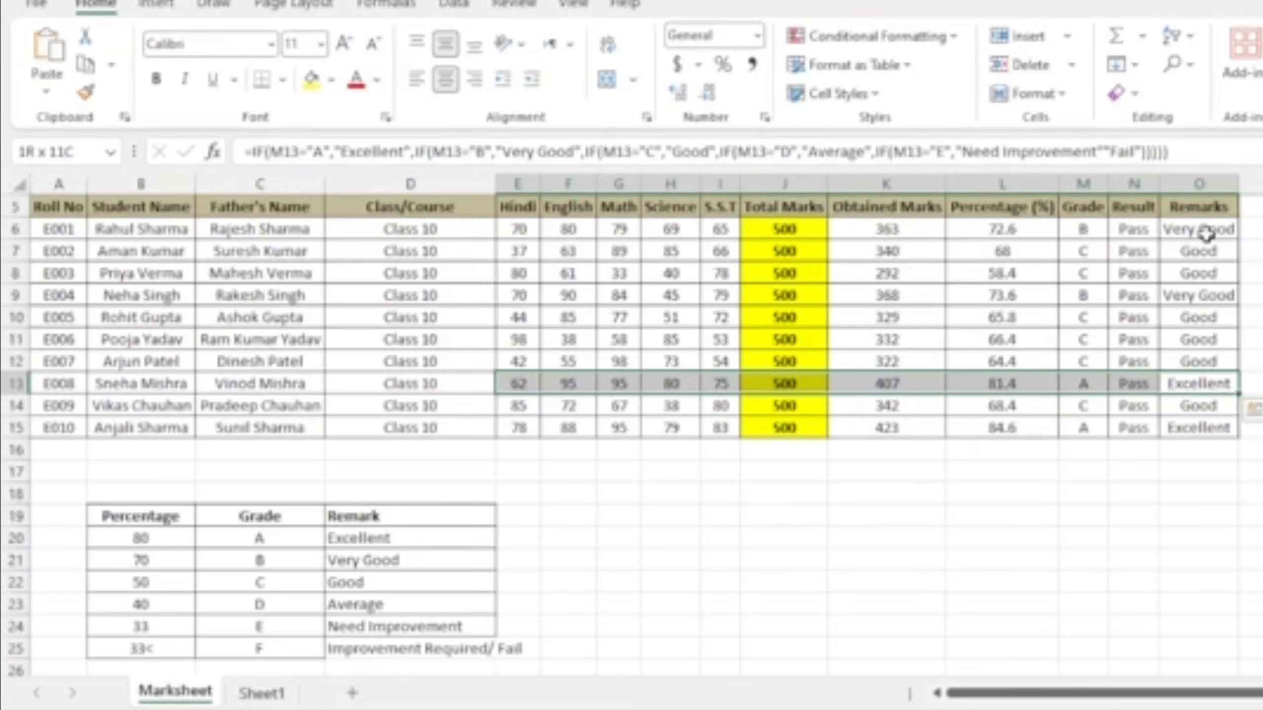
pyautogui.click(1018, 235)
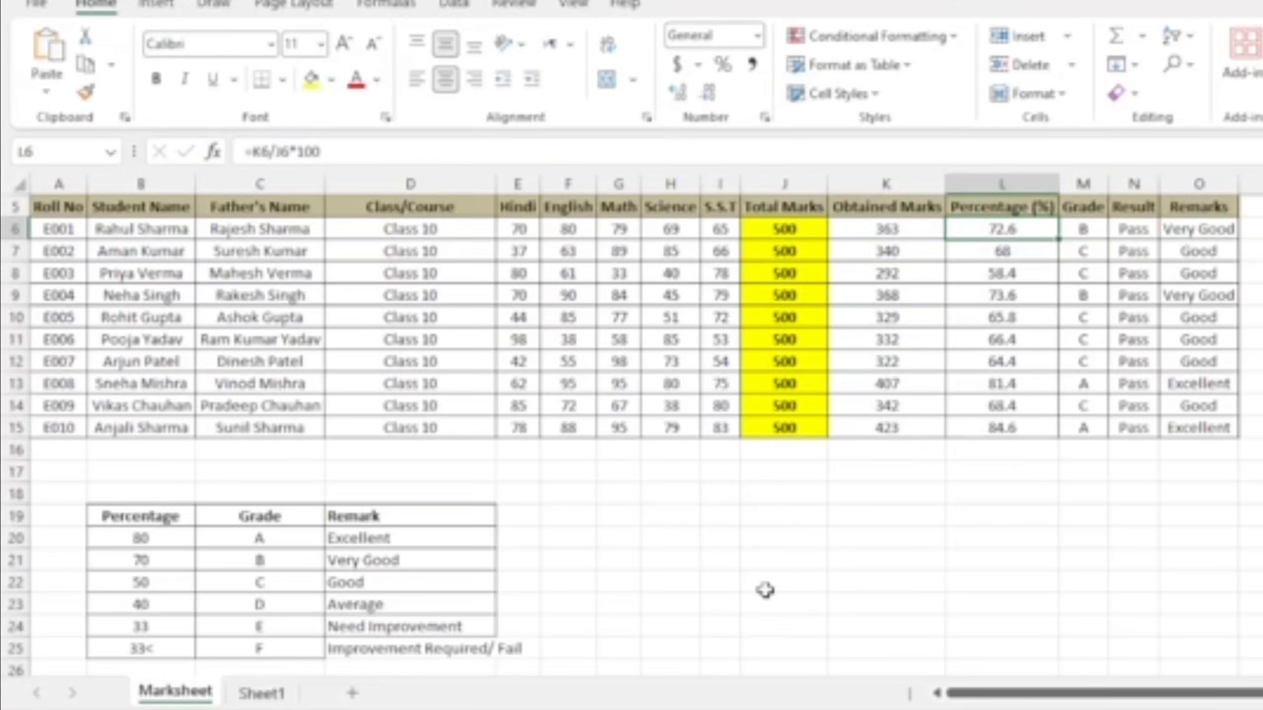
# Switch to Sheet1, which holds the marksheet with empty result columns.
pyautogui.scroll(2, 766, 354)
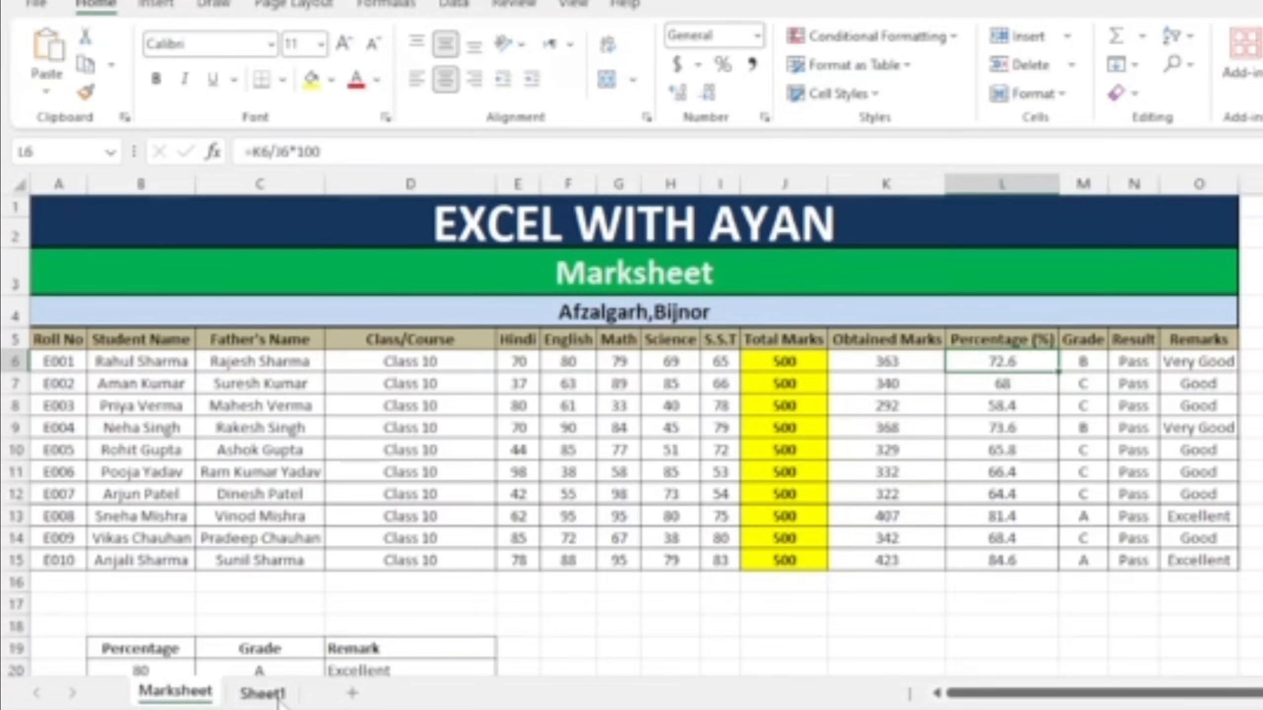
pyautogui.click(262, 693)
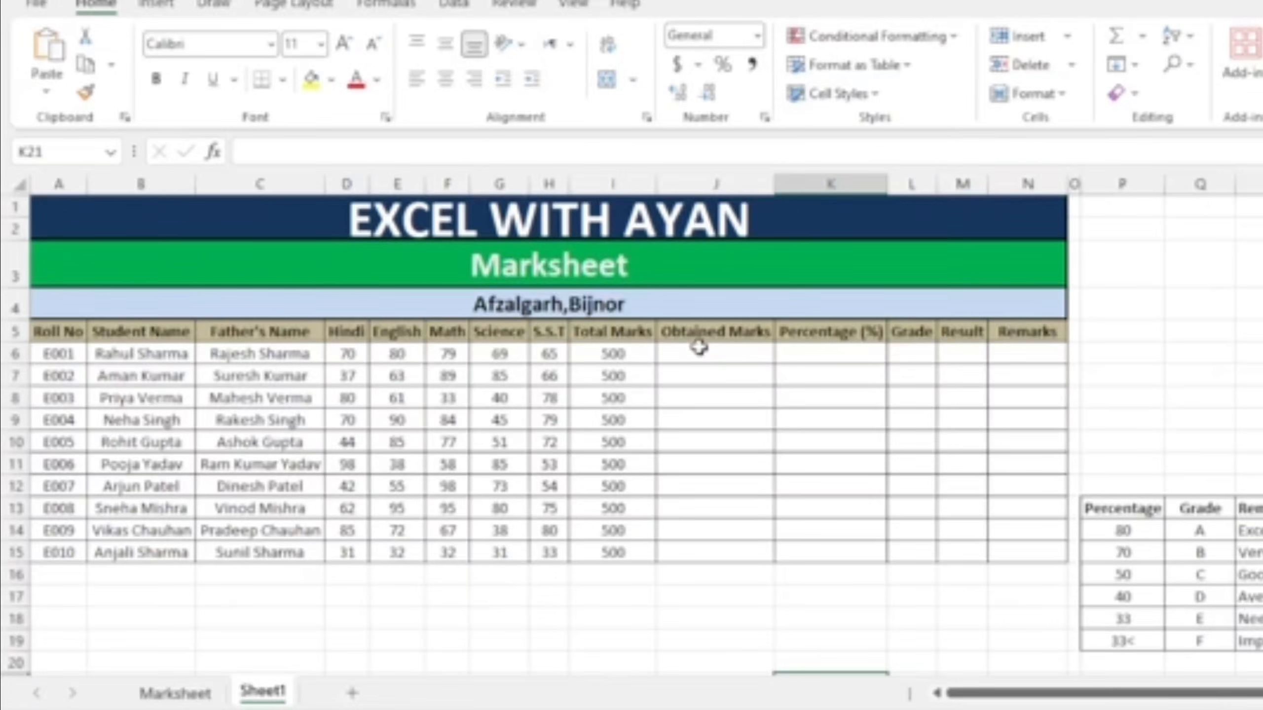
# Look over the empty result cells J6:N15, from Obtained Marks to Remarks.
pyautogui.moveTo(696, 344)
pyautogui.mouseDown()
pyautogui.moveTo(959, 504)
pyautogui.moveTo(1010, 552)
pyautogui.mouseUp()
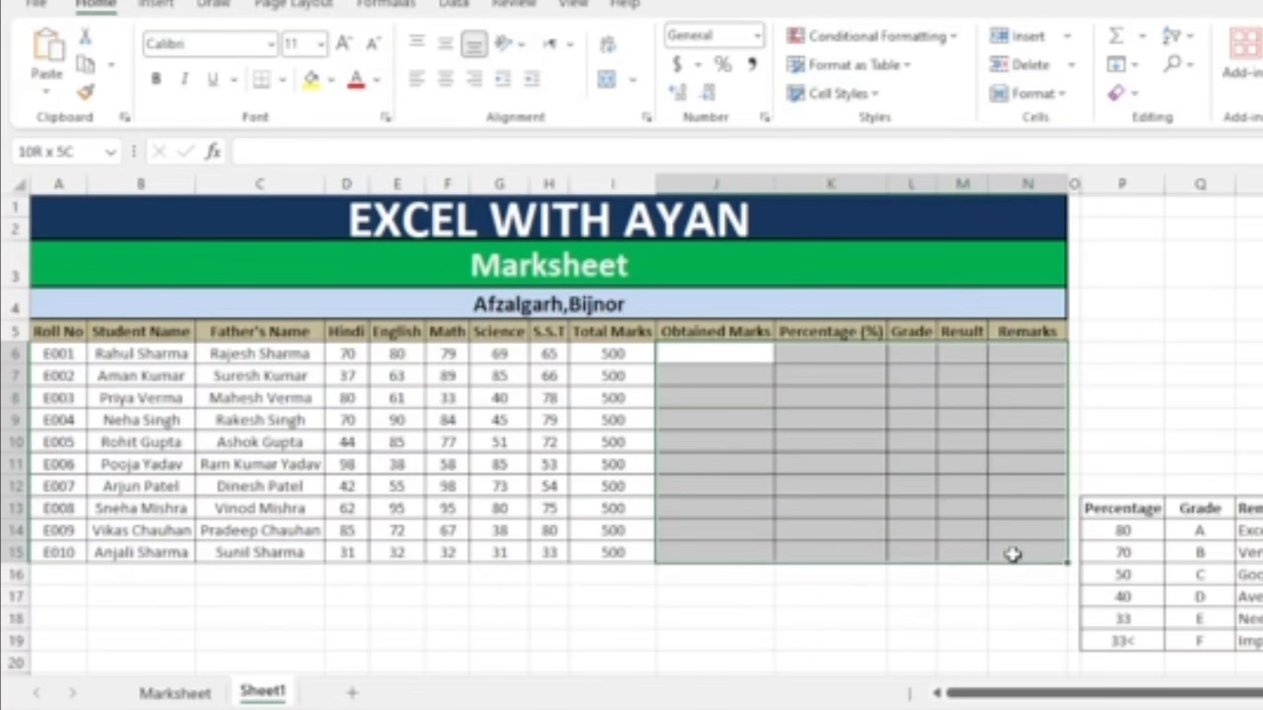
pyautogui.click(820, 657)
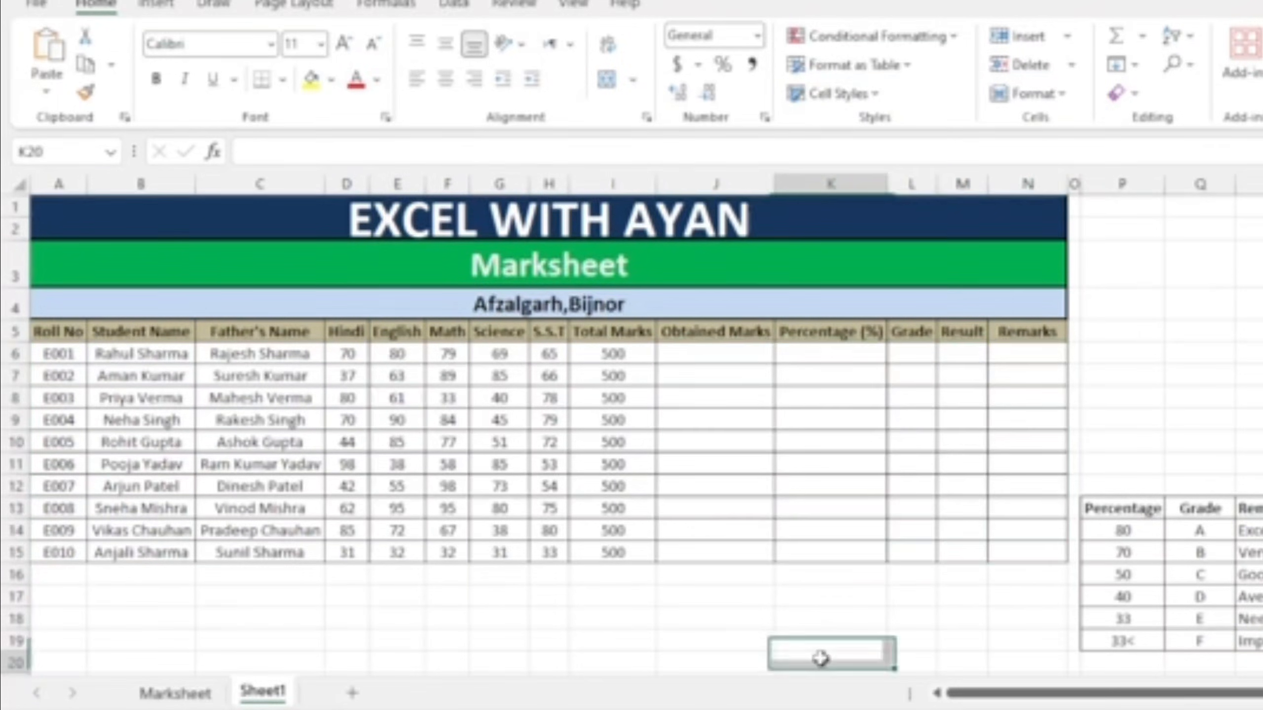
# Enter =SUM(D6:H6) in J6 for the obtained marks and fill the formula down to J15.
pyautogui.click(717, 357)
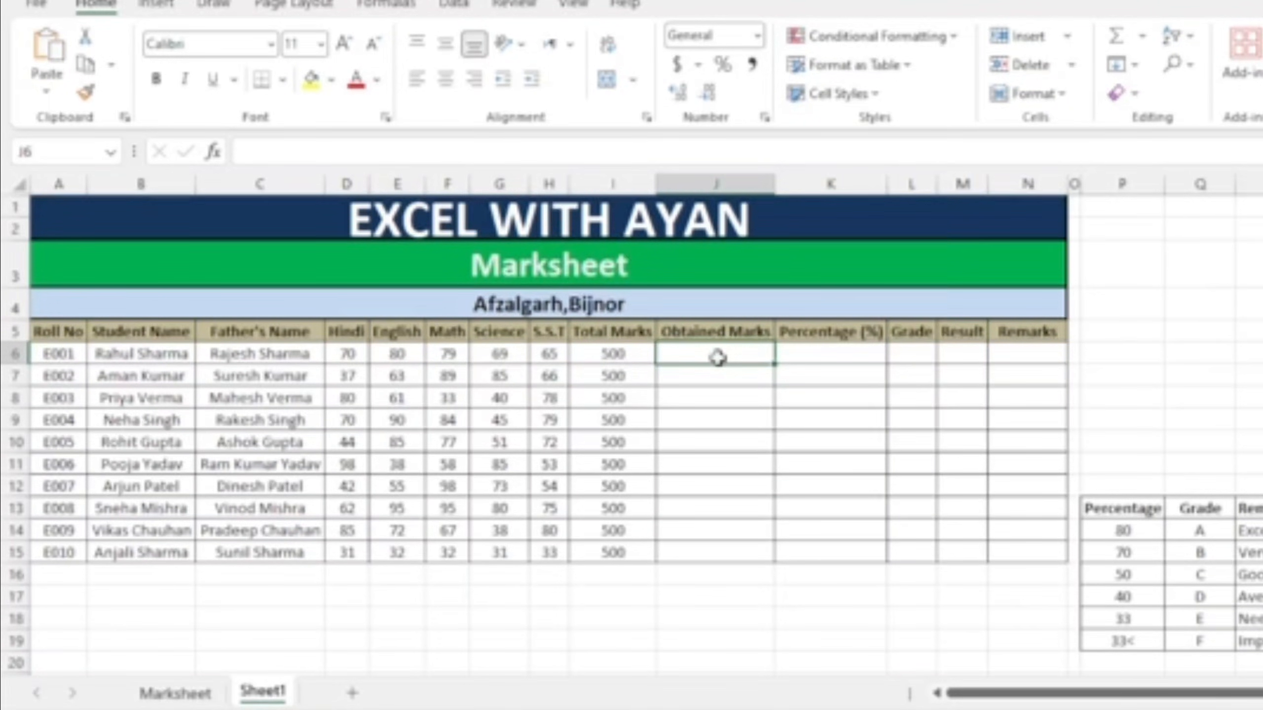
pyautogui.write('=')
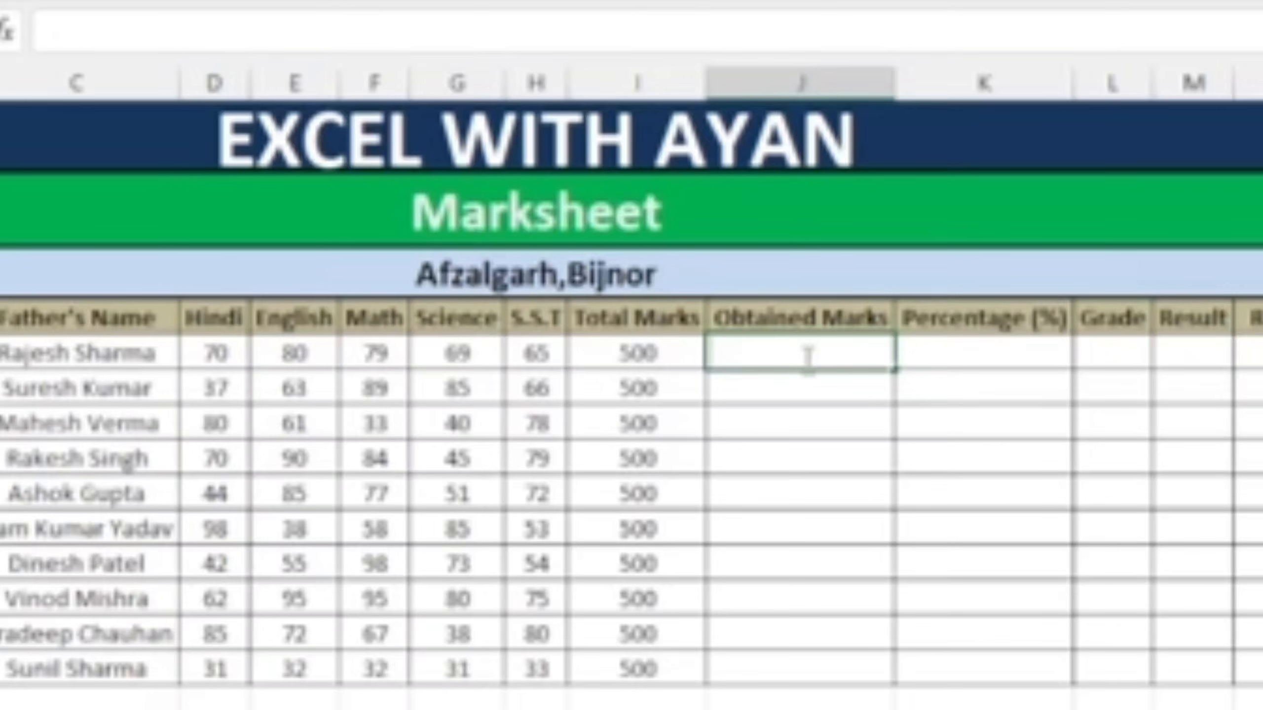
pyautogui.click(1084, 443)
pyautogui.click(813, 358)
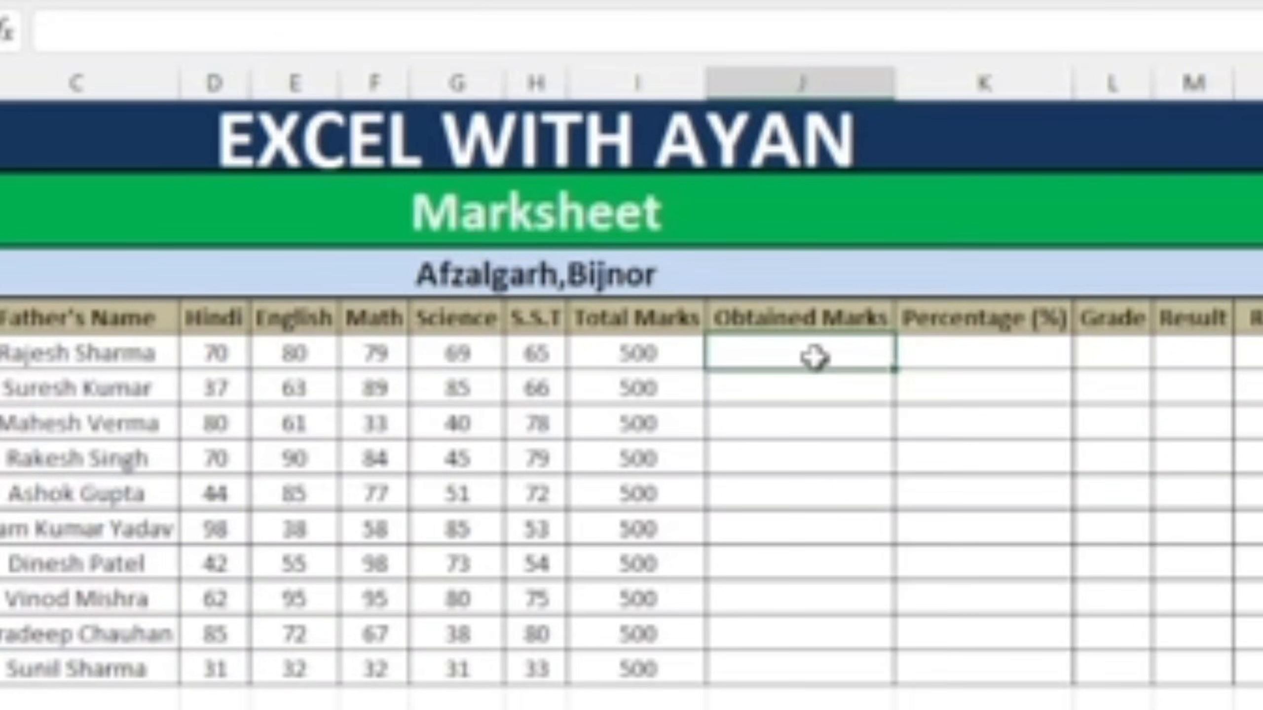
pyautogui.write('=sum')
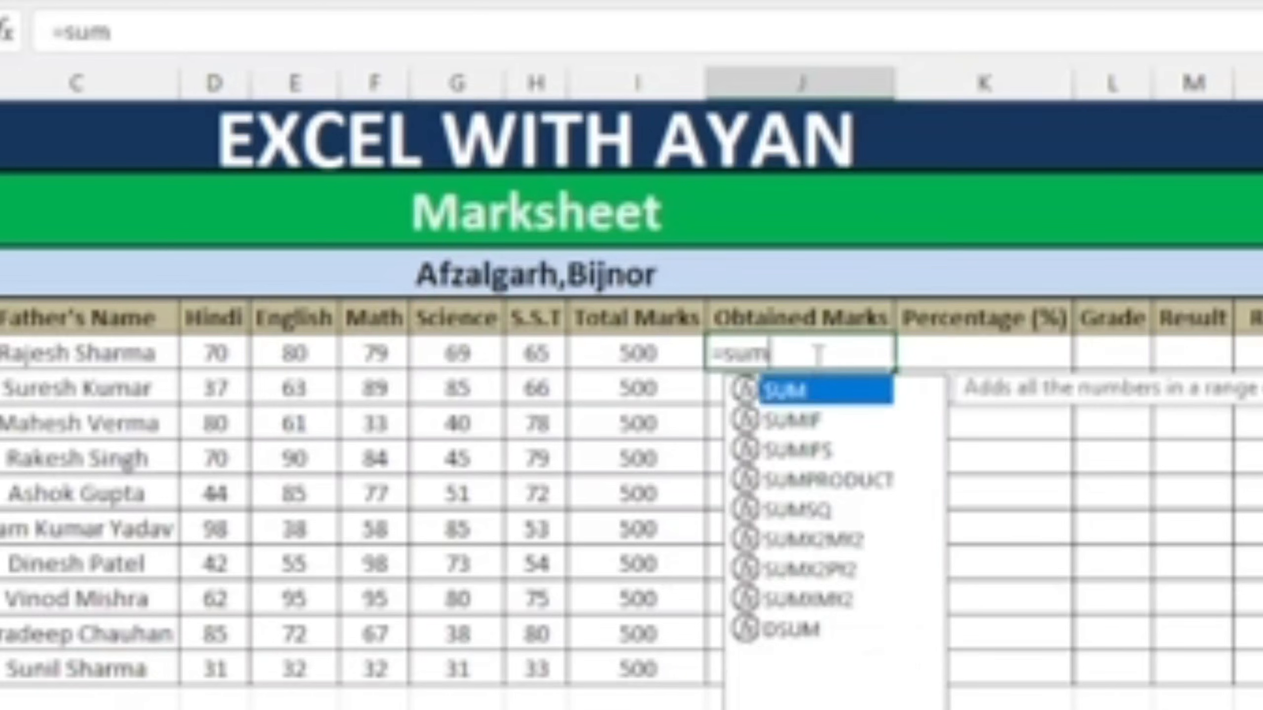
pyautogui.press('Tab')
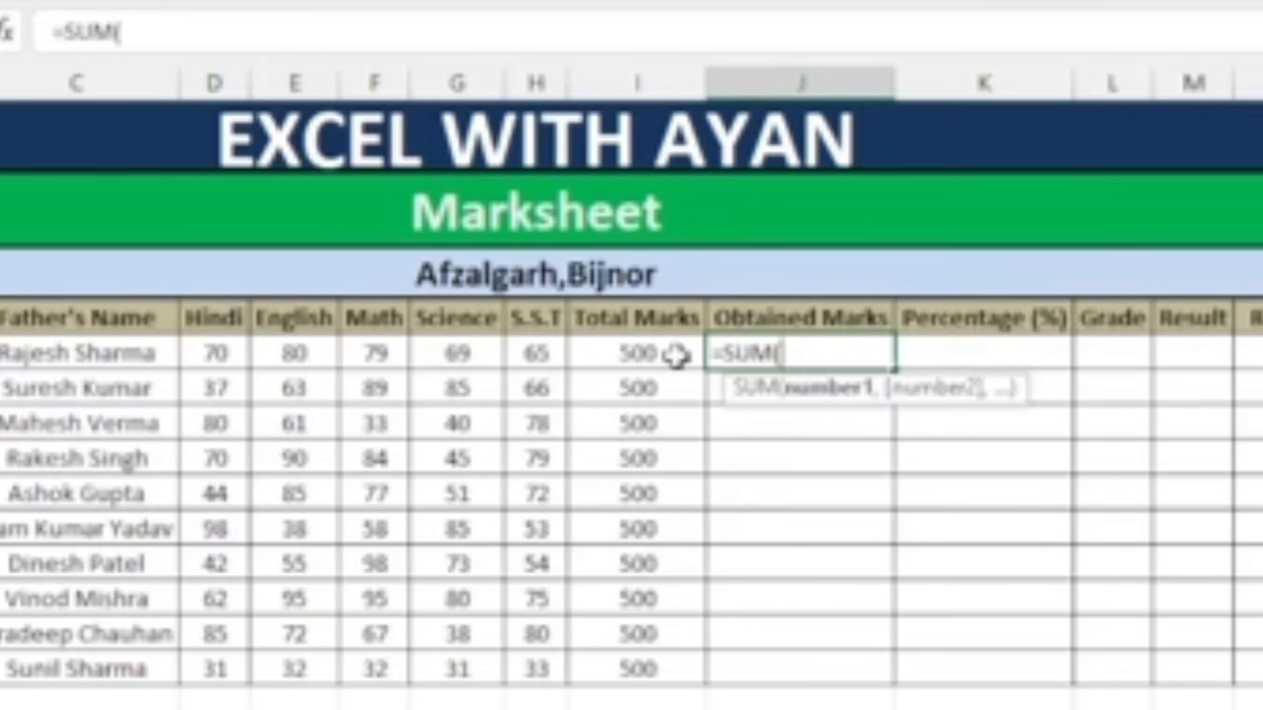
pyautogui.moveTo(203, 353); pyautogui.dragTo(525, 353)
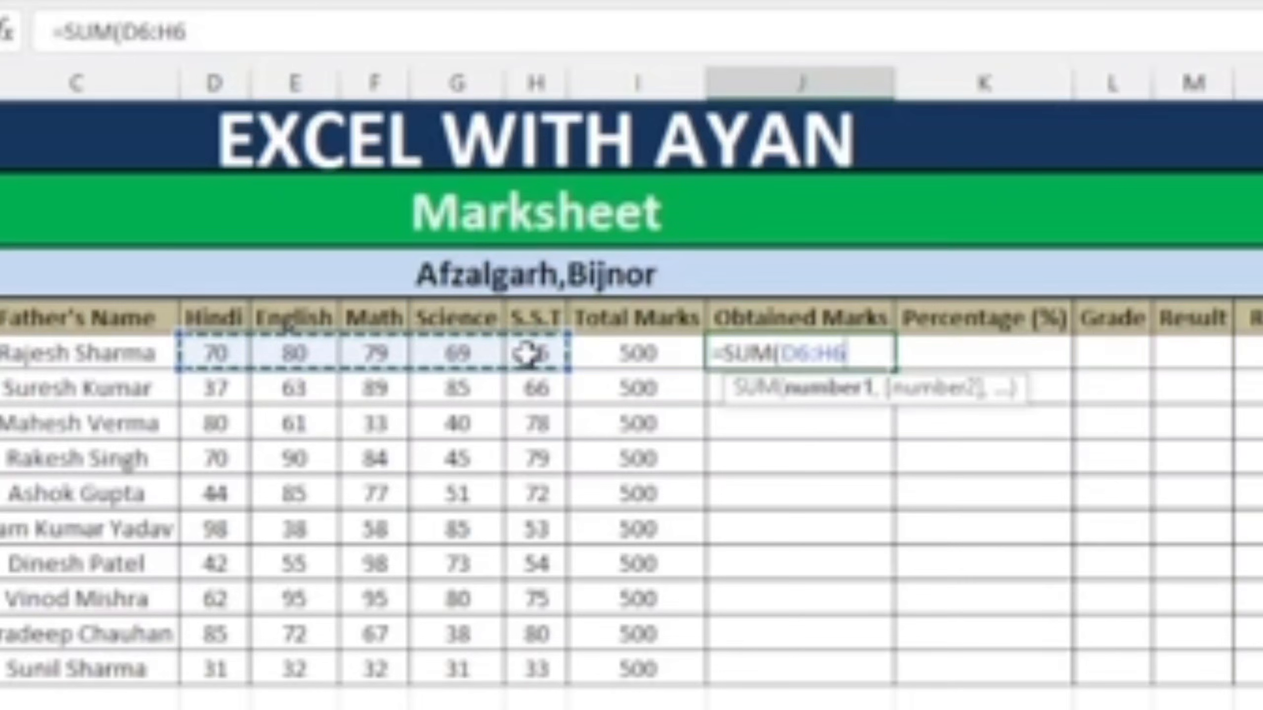
pyautogui.write(')')
pyautogui.press('Return')
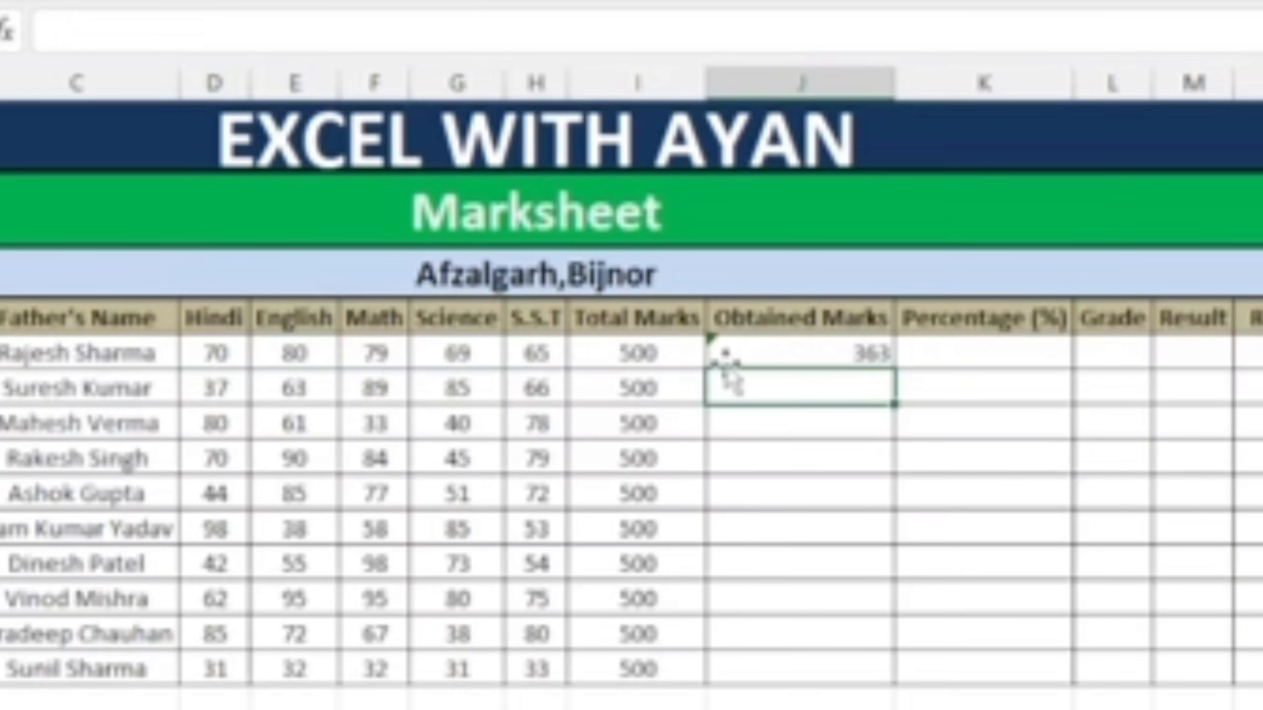
pyautogui.click(819, 354)
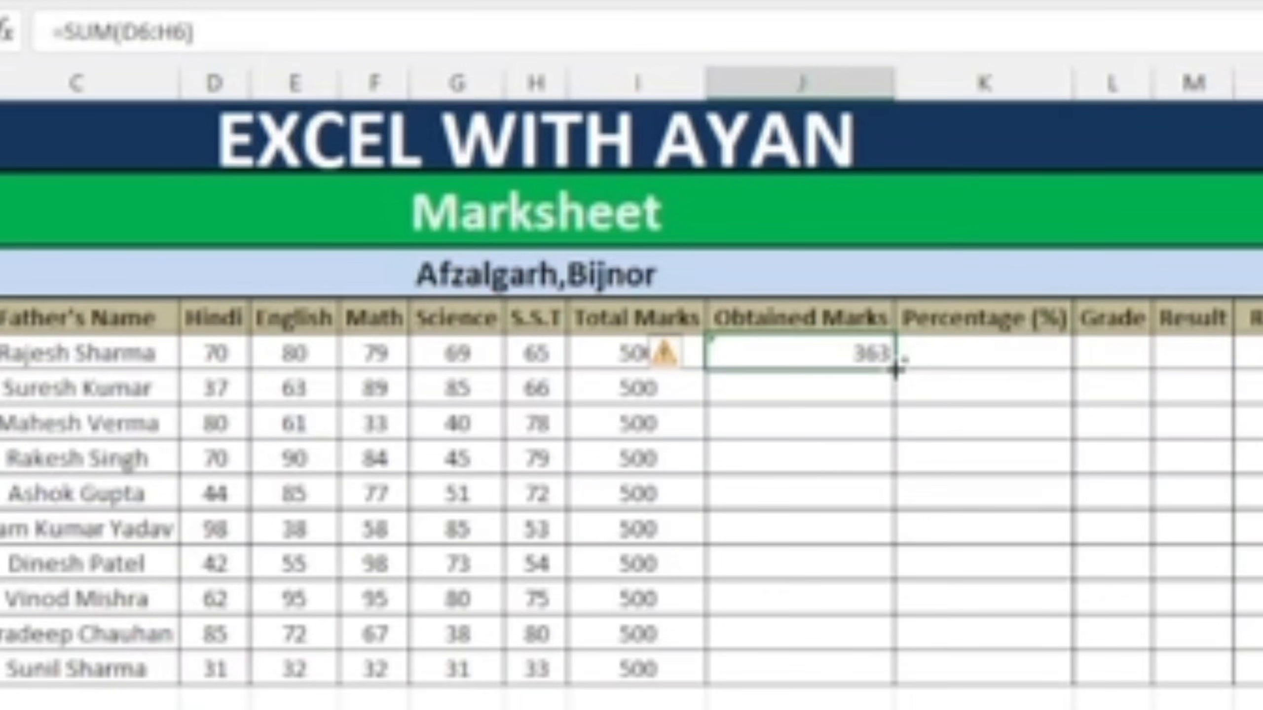
pyautogui.moveTo(895, 369); pyautogui.dragTo(898, 682)
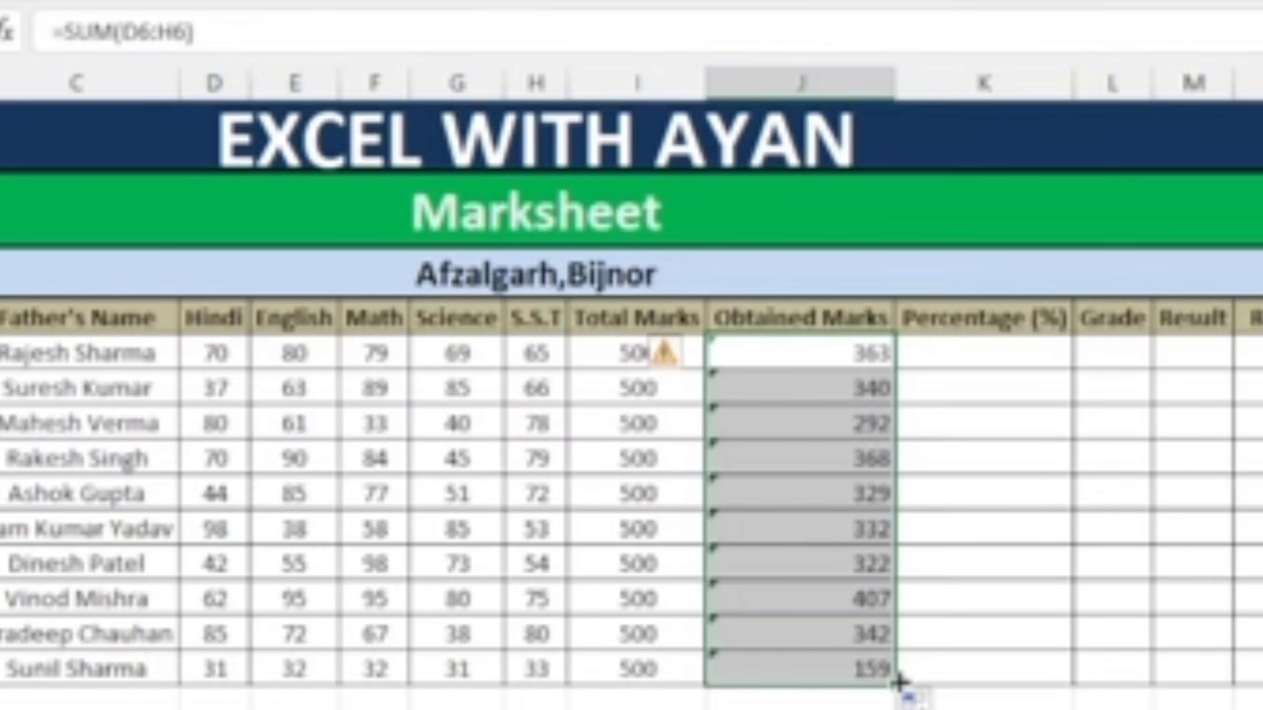
# Undo the fill down the Obtained Marks column and the SUM formula in J6.
pyautogui.hotkey('ctrl', 'z')
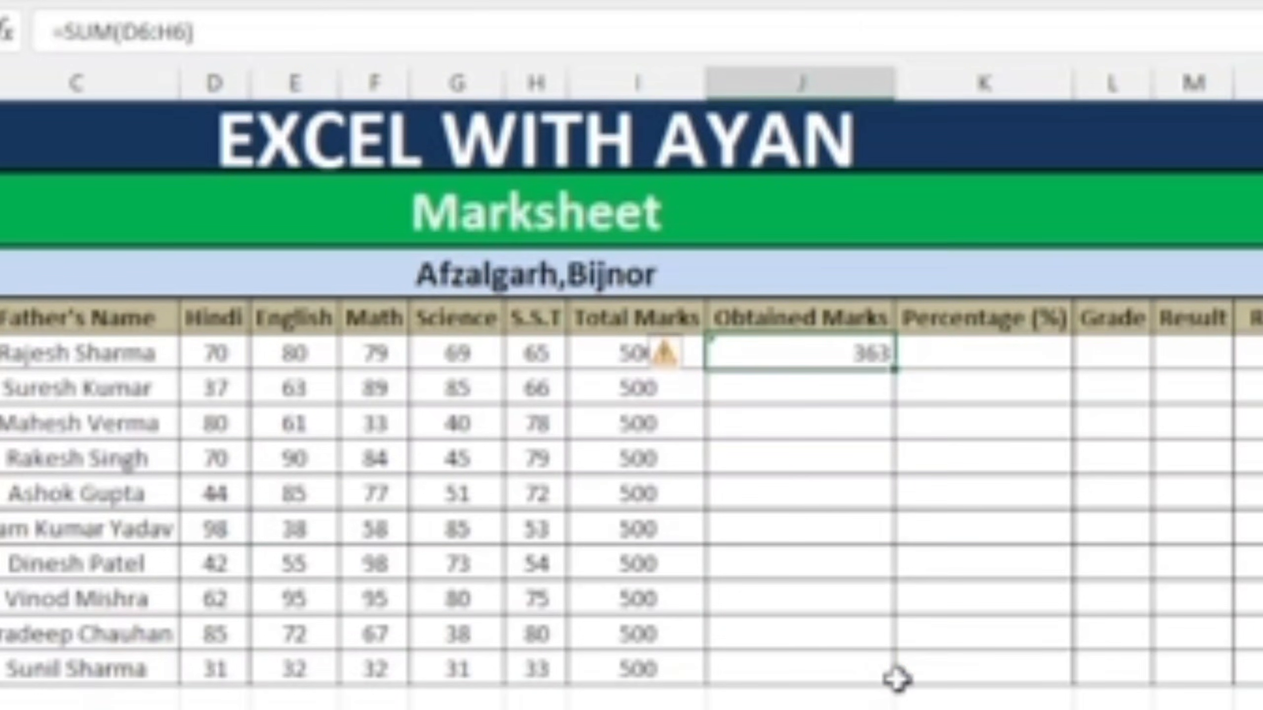
pyautogui.hotkey('ctrl', 'z')
pyautogui.hotkey('ctrl', 'z')
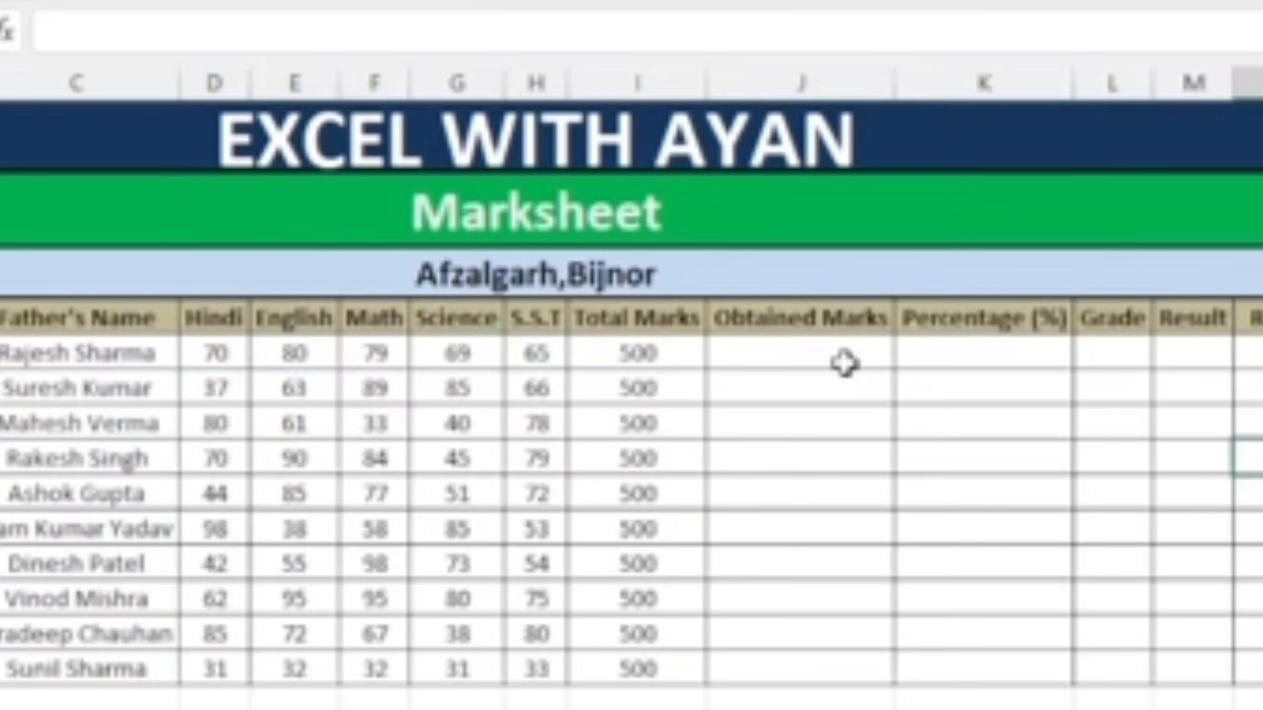
# Enter =SUM(D6:H6) across the whole range J6:J15 at once to total each student's obtained marks.
pyautogui.moveTo(845, 365); pyautogui.dragTo(823, 657)
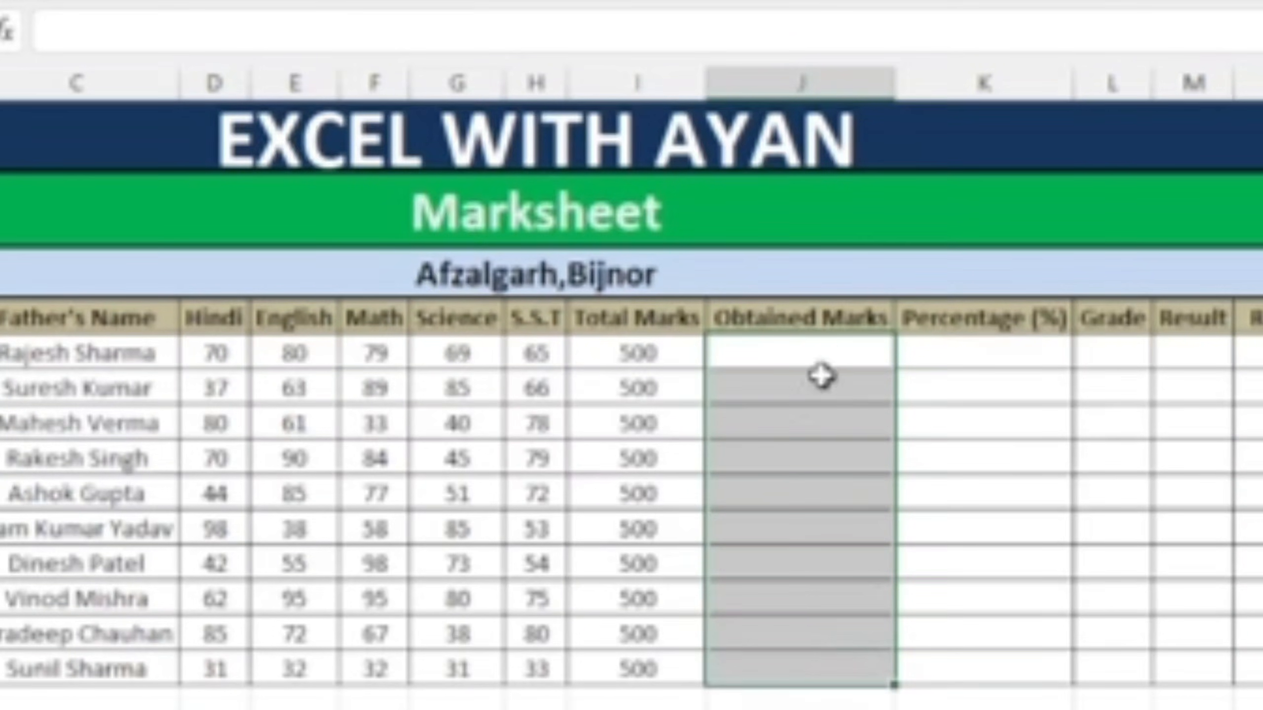
pyautogui.click(825, 359)
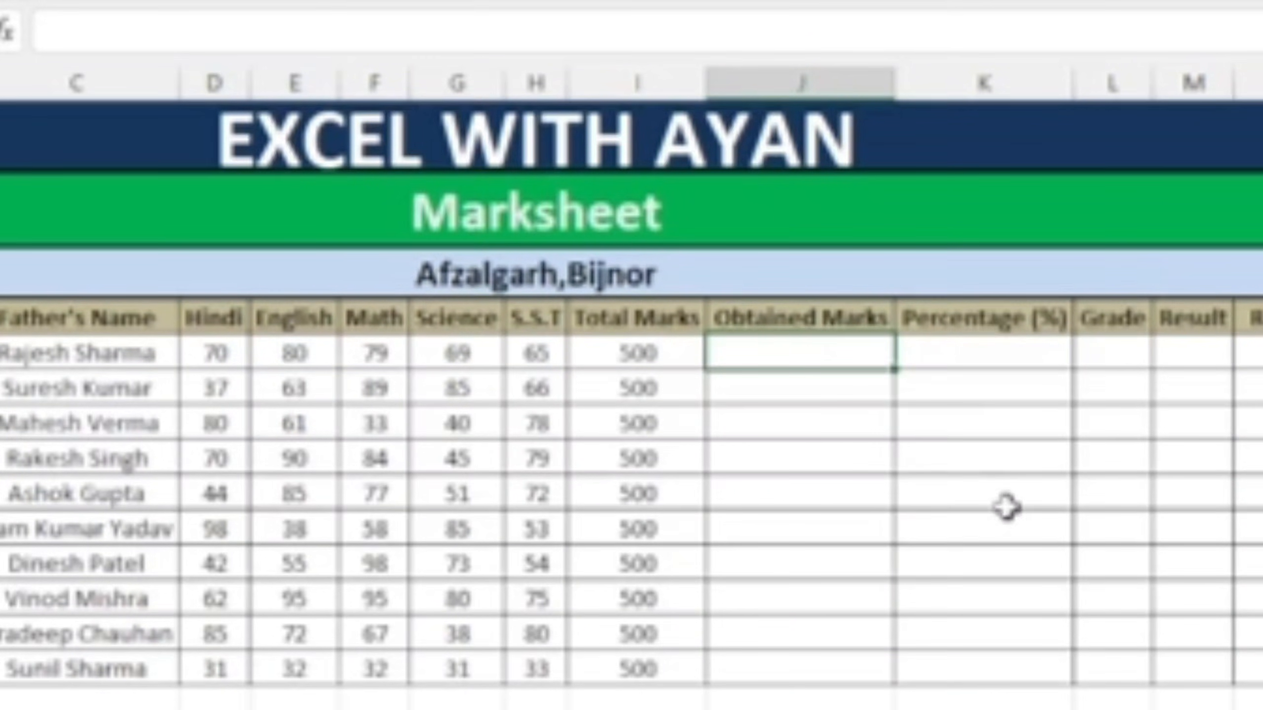
pyautogui.moveTo(800, 351); pyautogui.dragTo(818, 664)
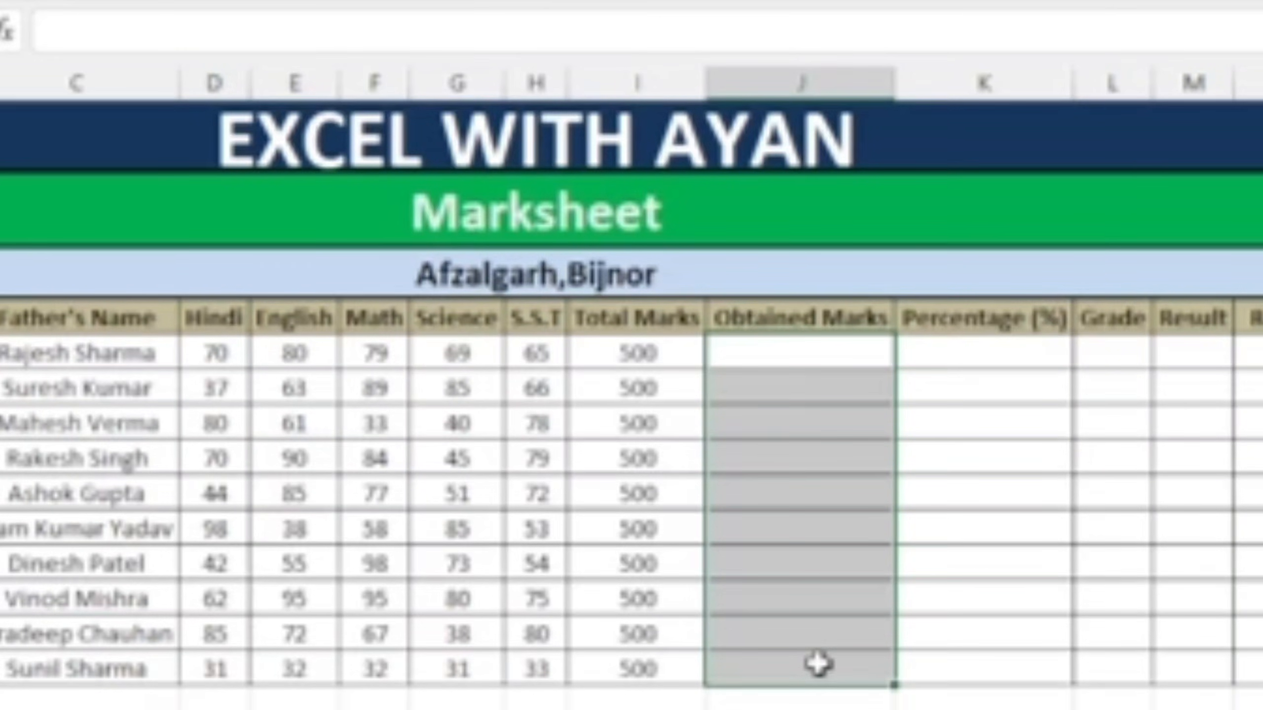
pyautogui.write('=sum')
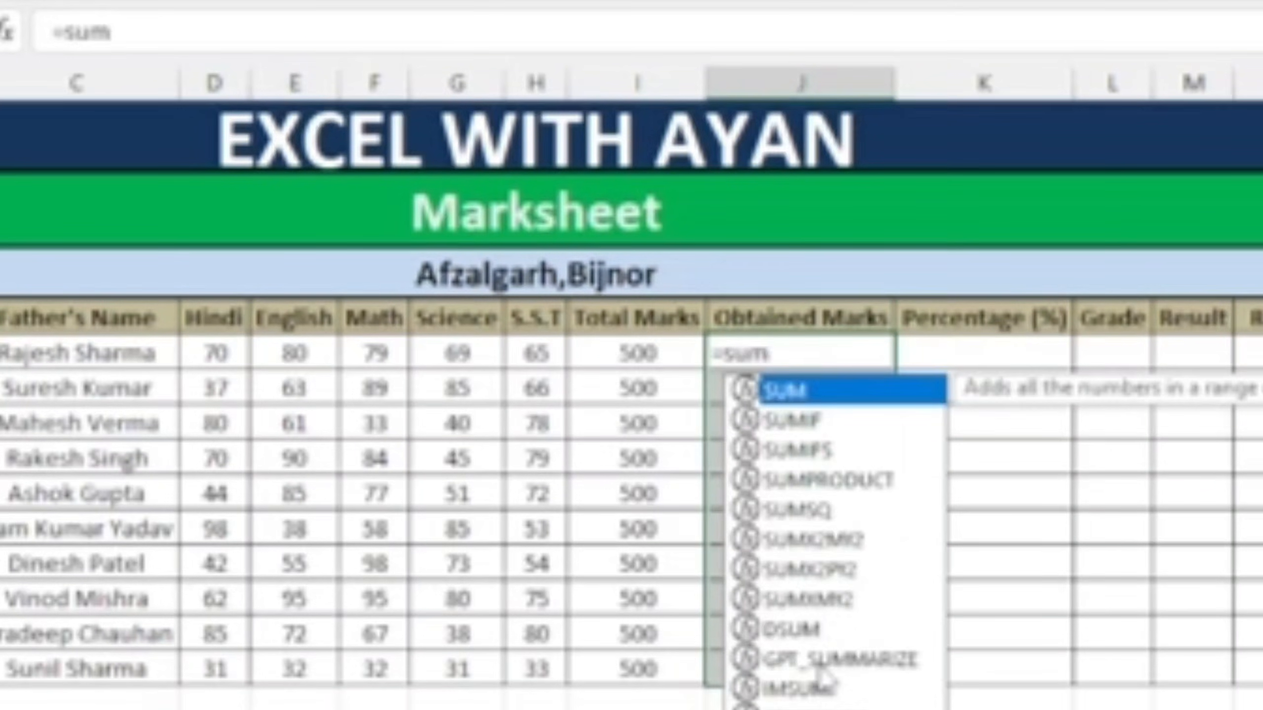
pyautogui.press('Tab')
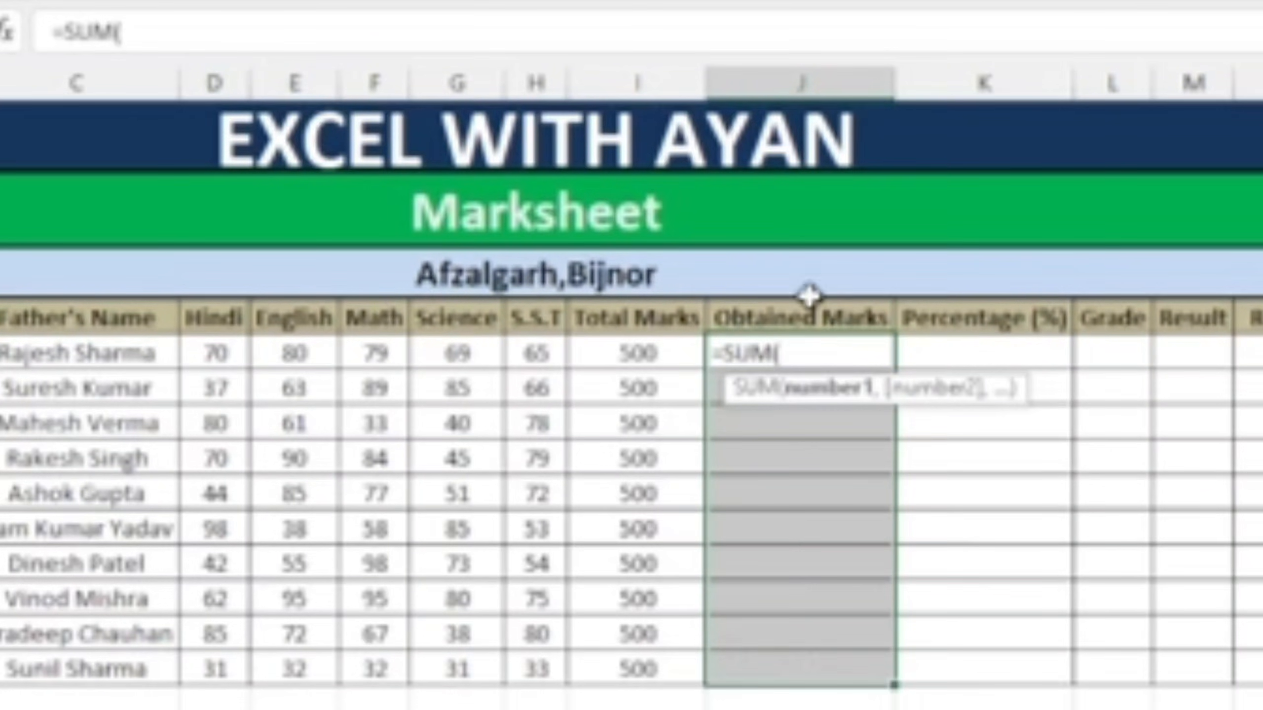
pyautogui.moveTo(219, 351); pyautogui.dragTo(517, 355)
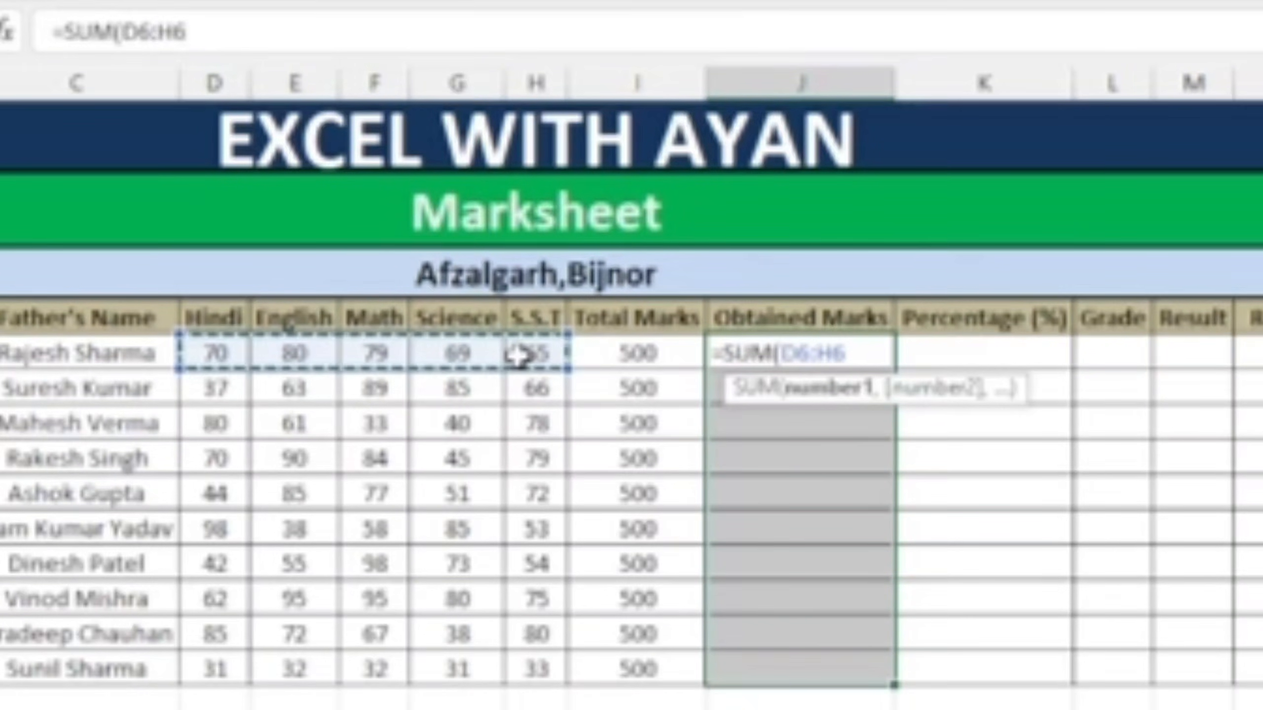
pyautogui.write(')')
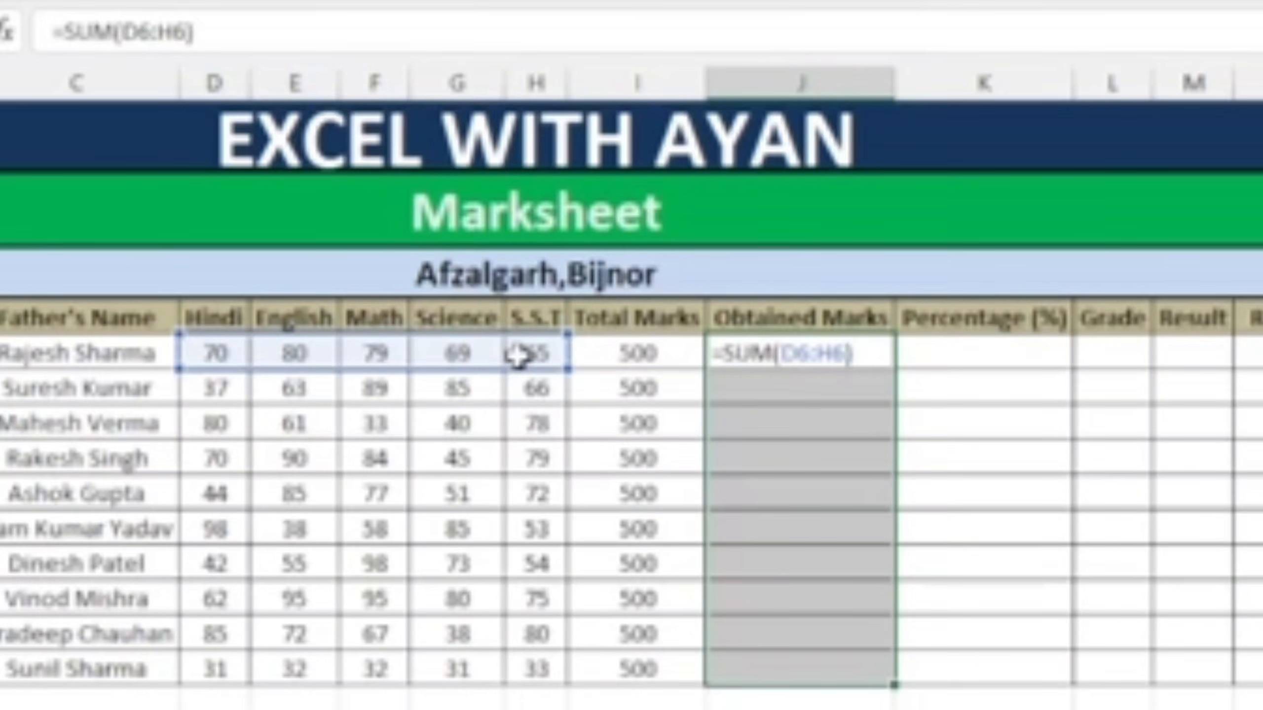
pyautogui.hotkey('ctrl', 'Return')
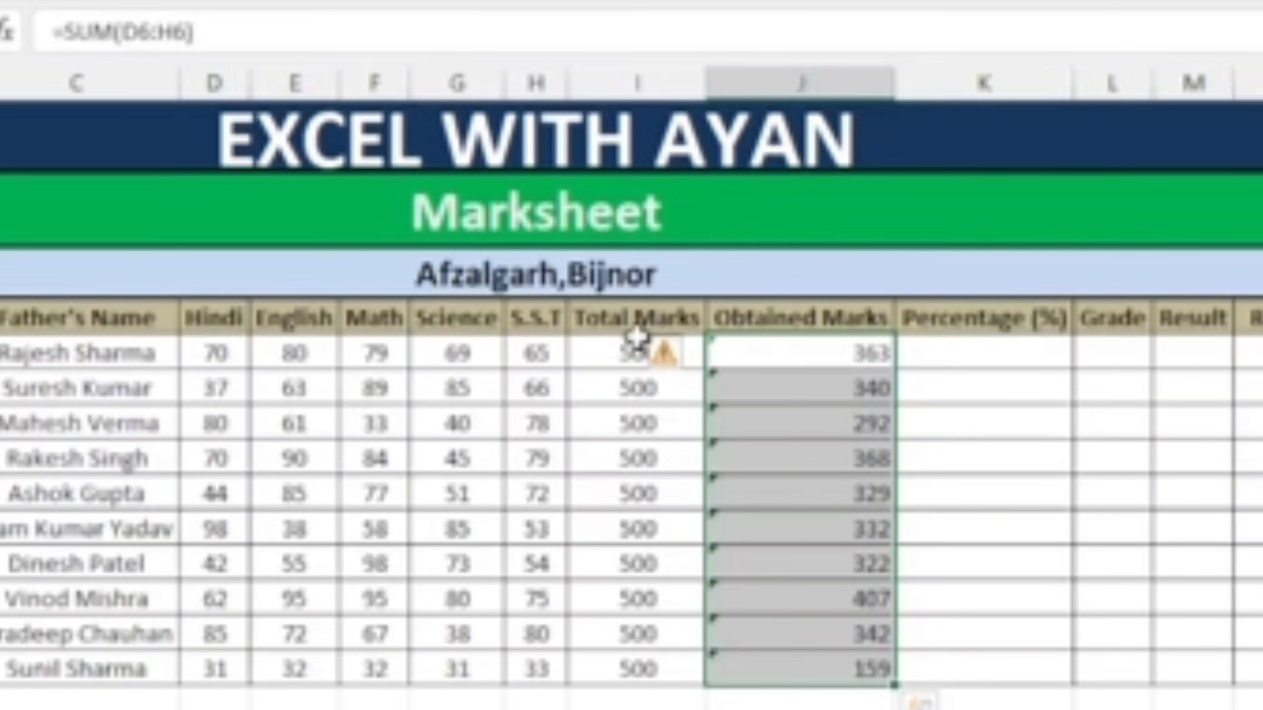
# Ignore the omitted adjacent cells error for all the Obtained Marks formulas in J6:J15.
pyautogui.moveTo(693, 367)
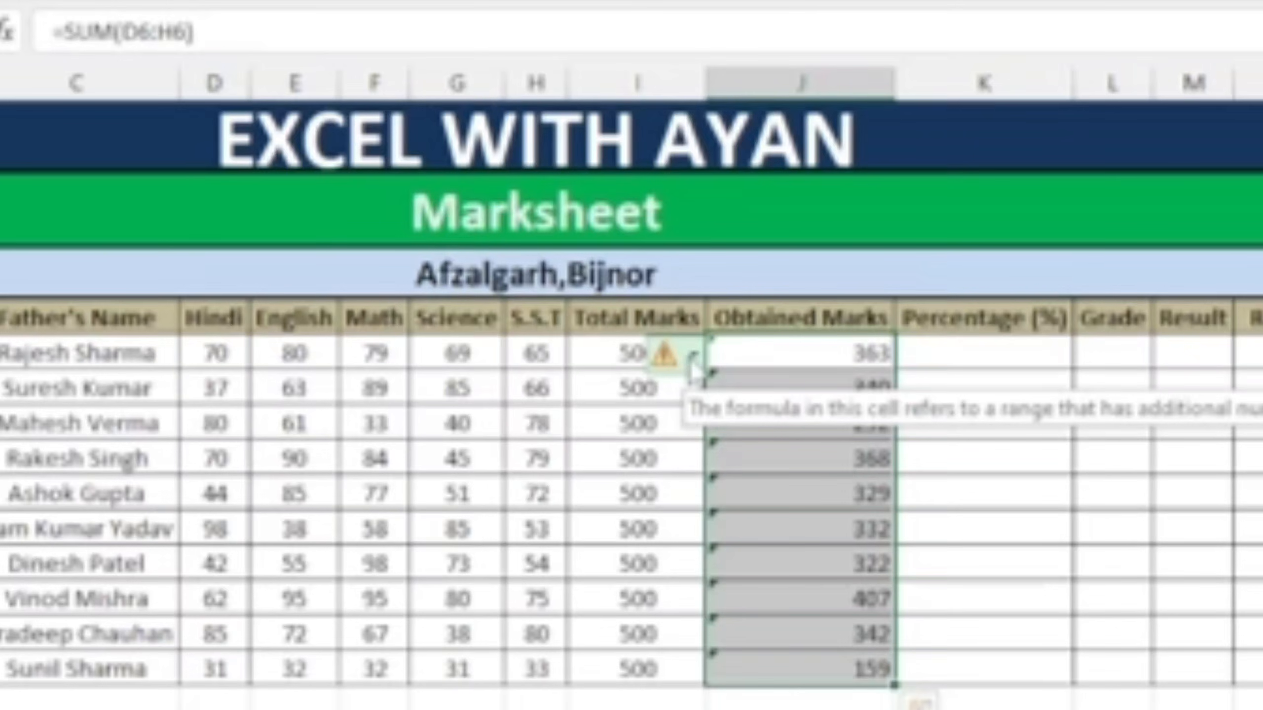
pyautogui.click(692, 366)
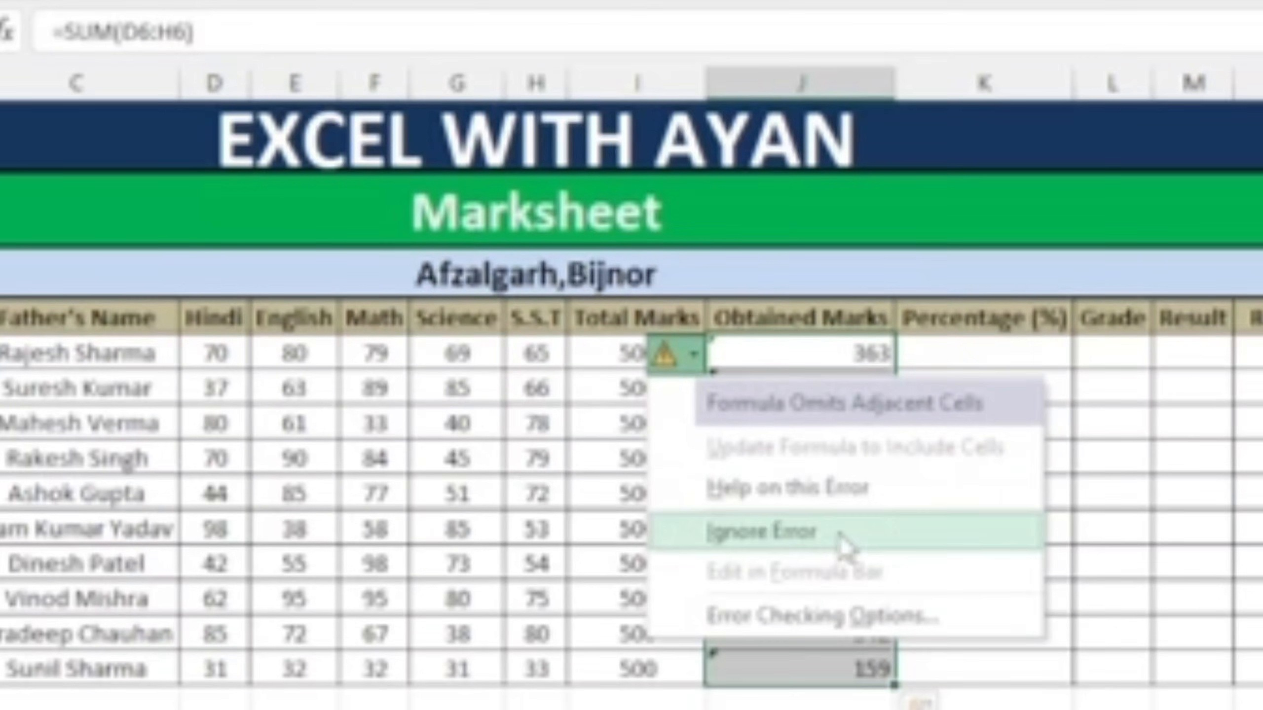
pyautogui.click(843, 546)
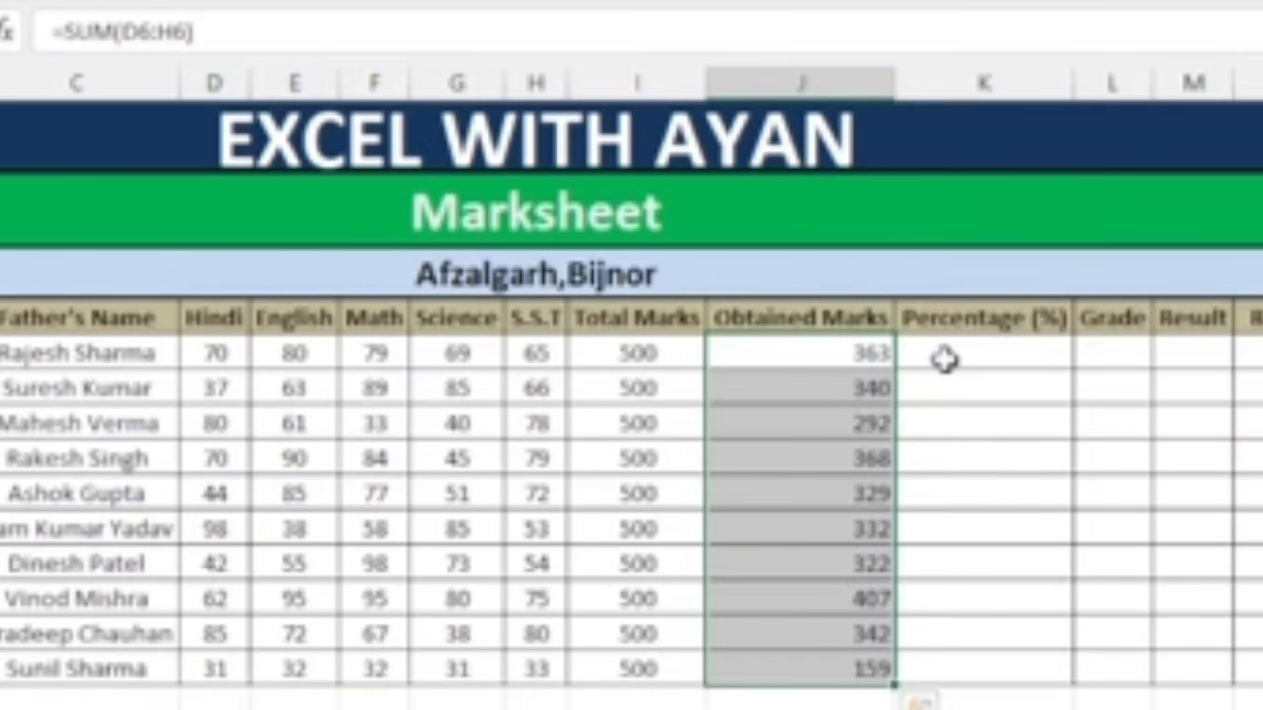
# Enter =J6/I6*100 across K6:K15 at once to calculate each student's percentage.
pyautogui.moveTo(945, 358); pyautogui.dragTo(964, 652)
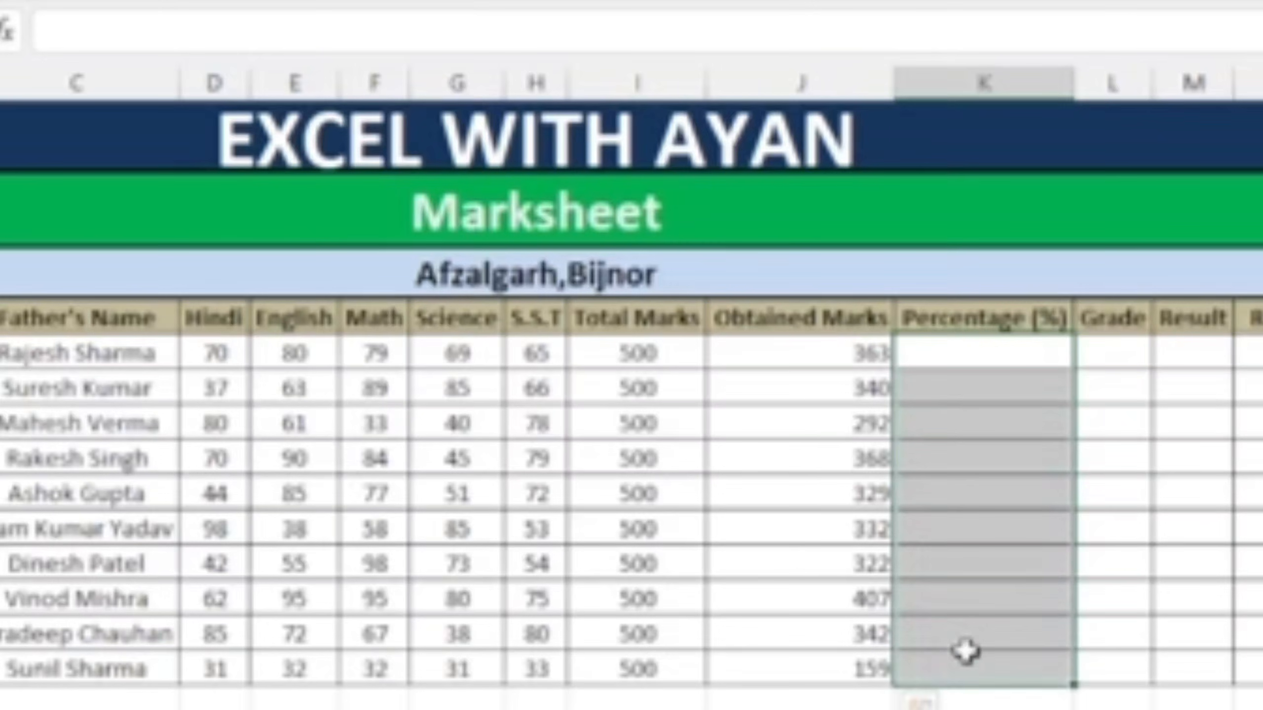
pyautogui.write('=')
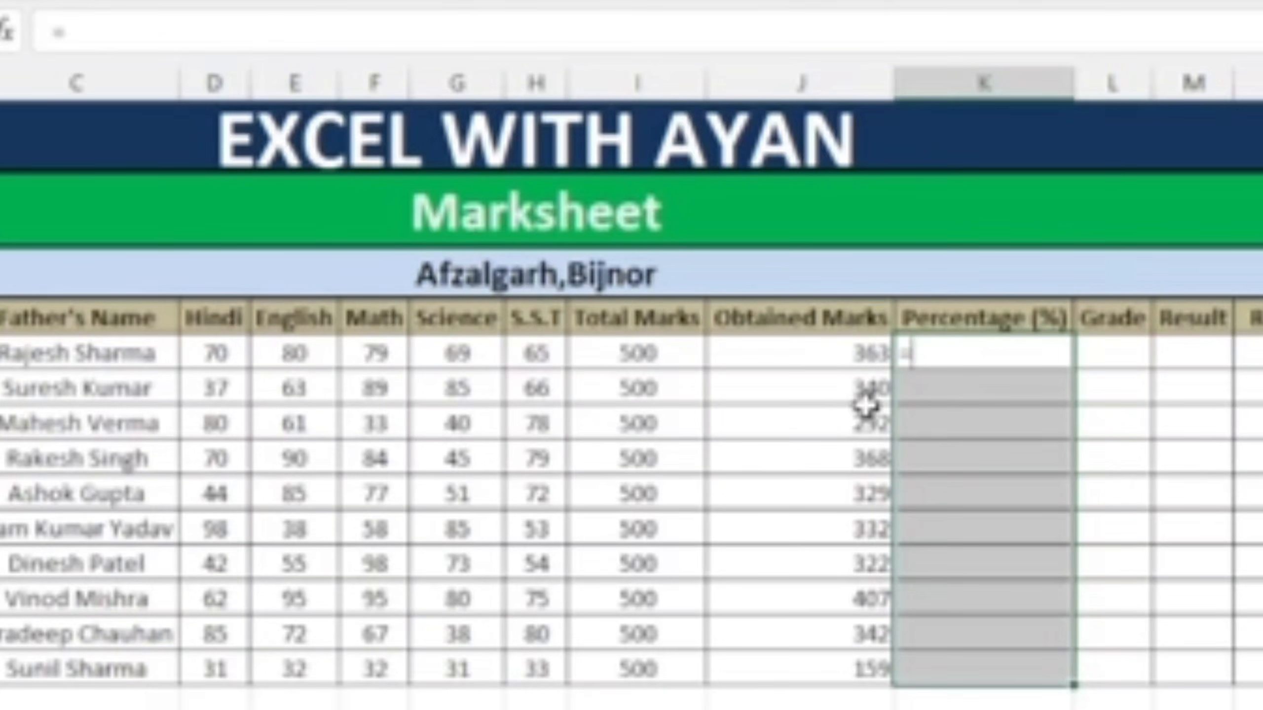
pyautogui.click(813, 350)
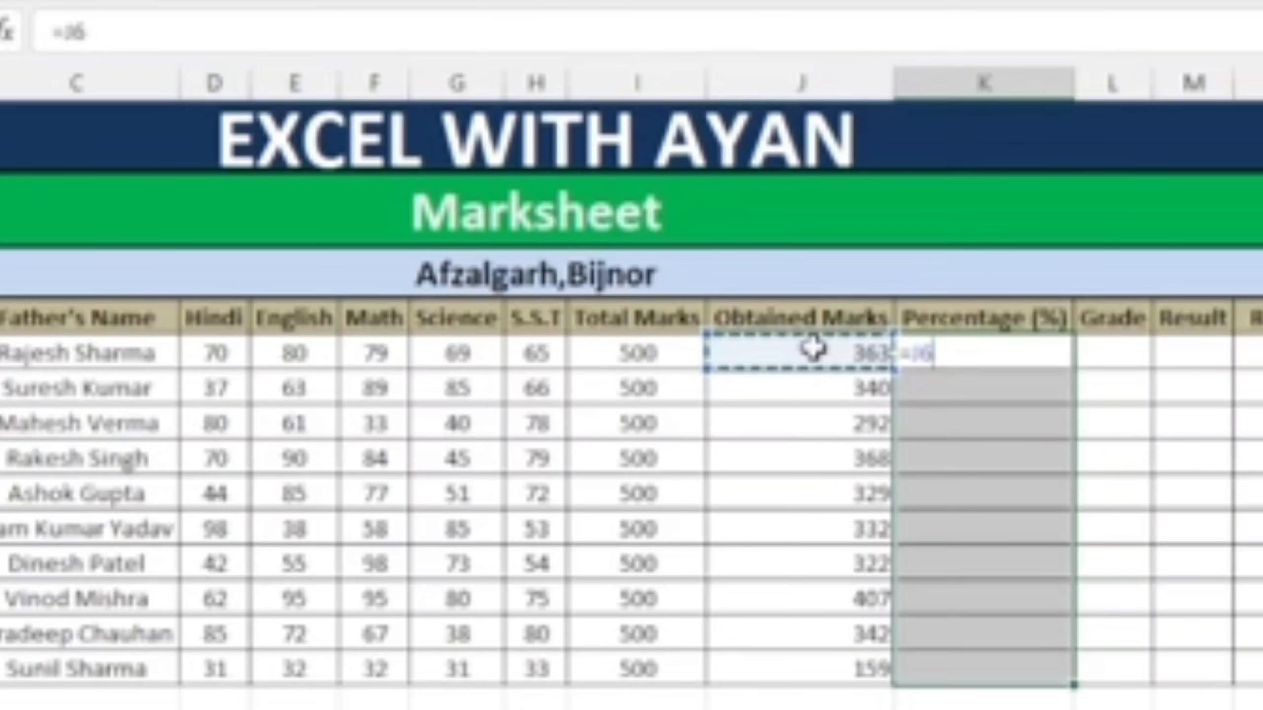
pyautogui.write('/')
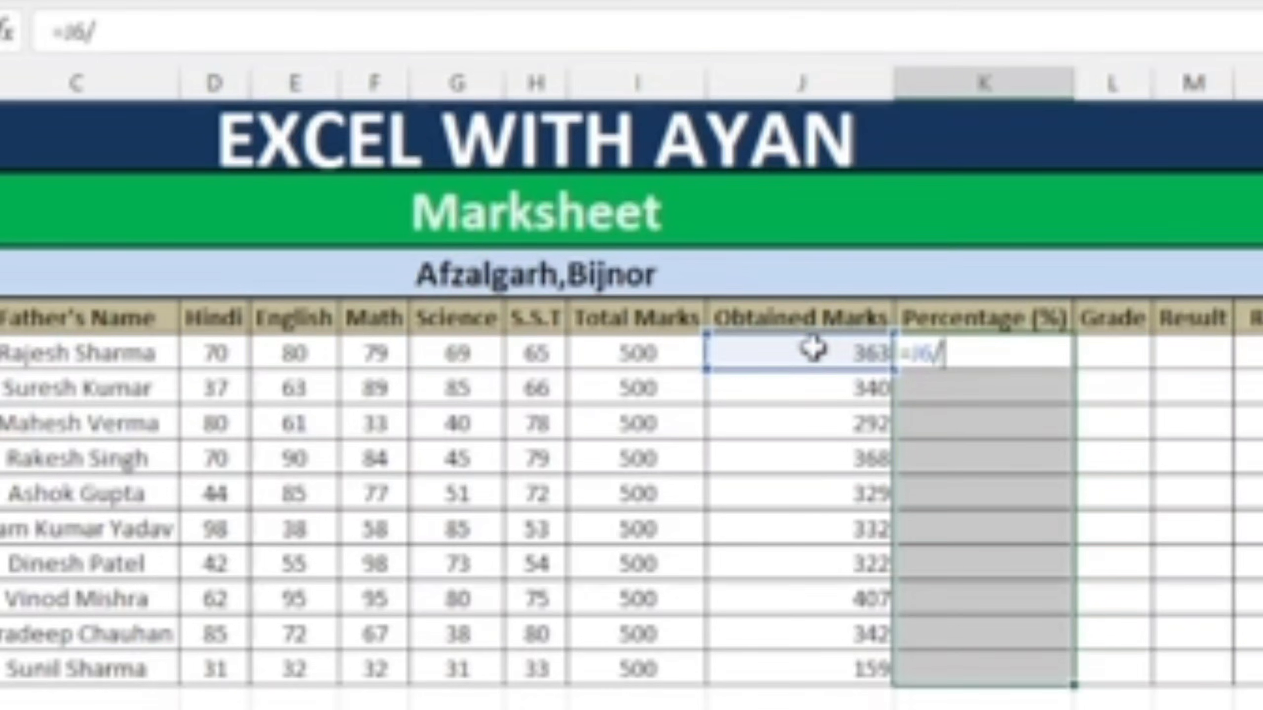
pyautogui.click(661, 352)
pyautogui.write('*')
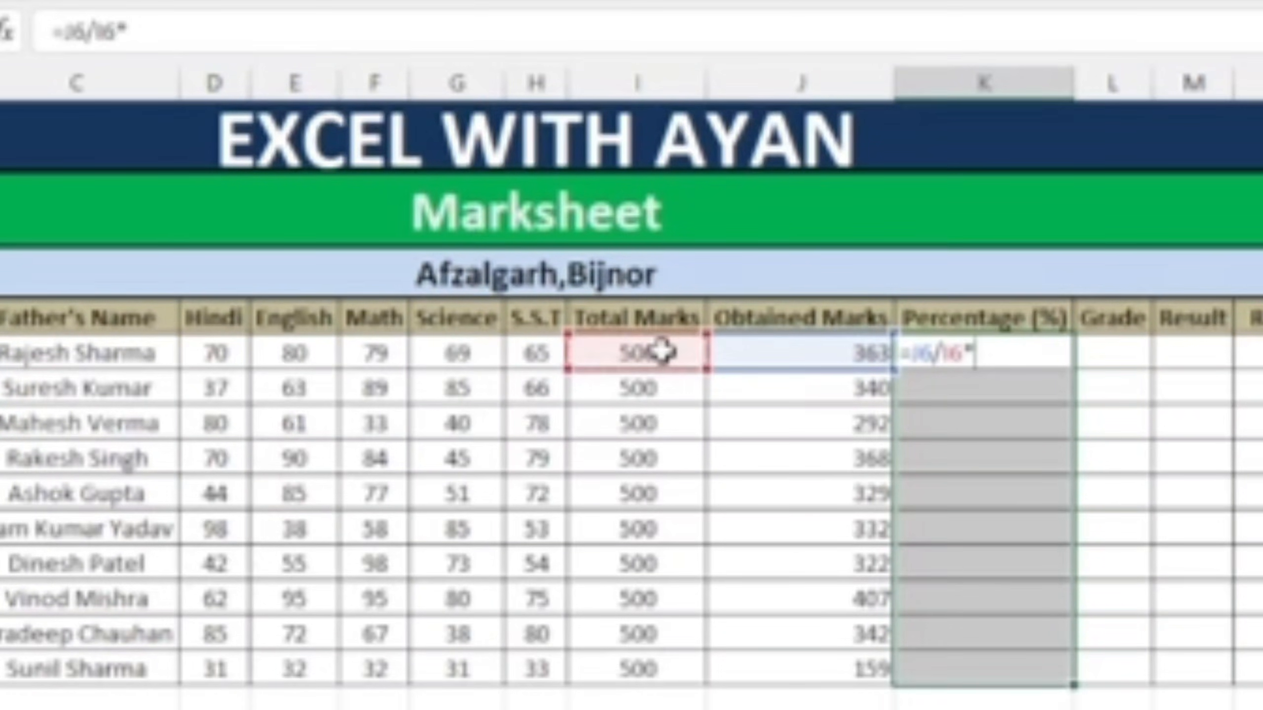
pyautogui.write('100')
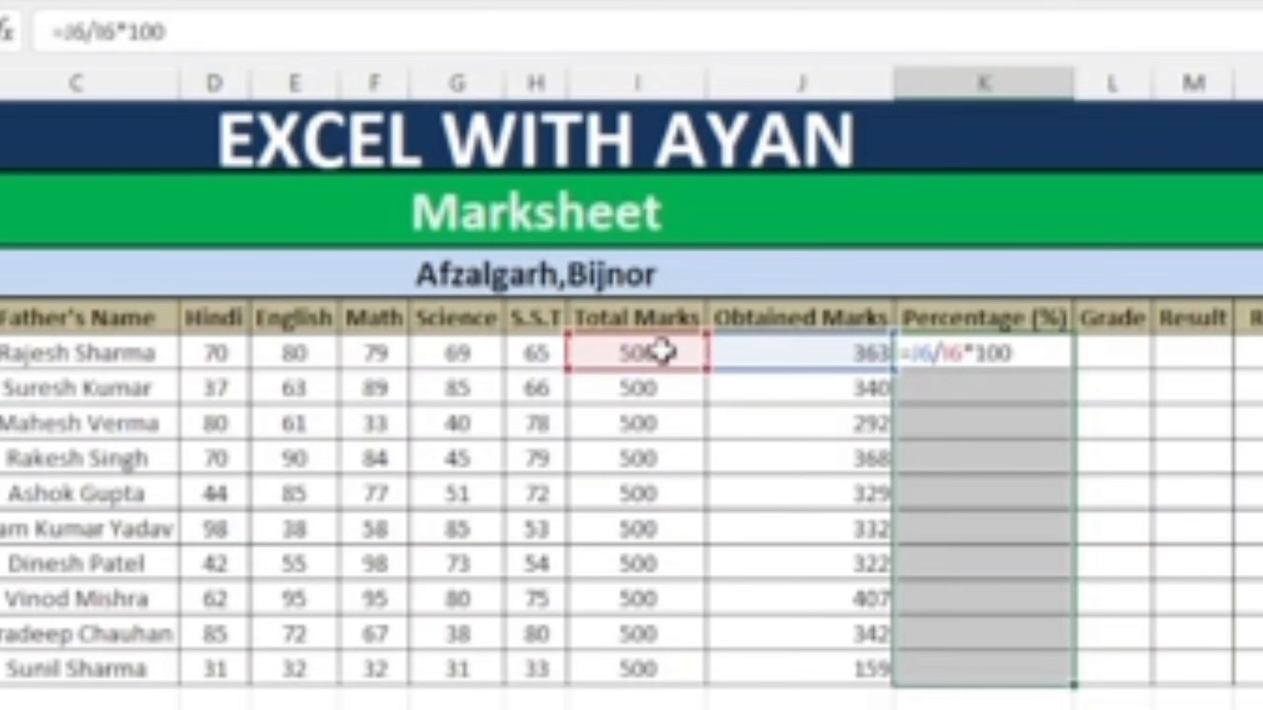
pyautogui.hotkey('ctrl', 'Return')
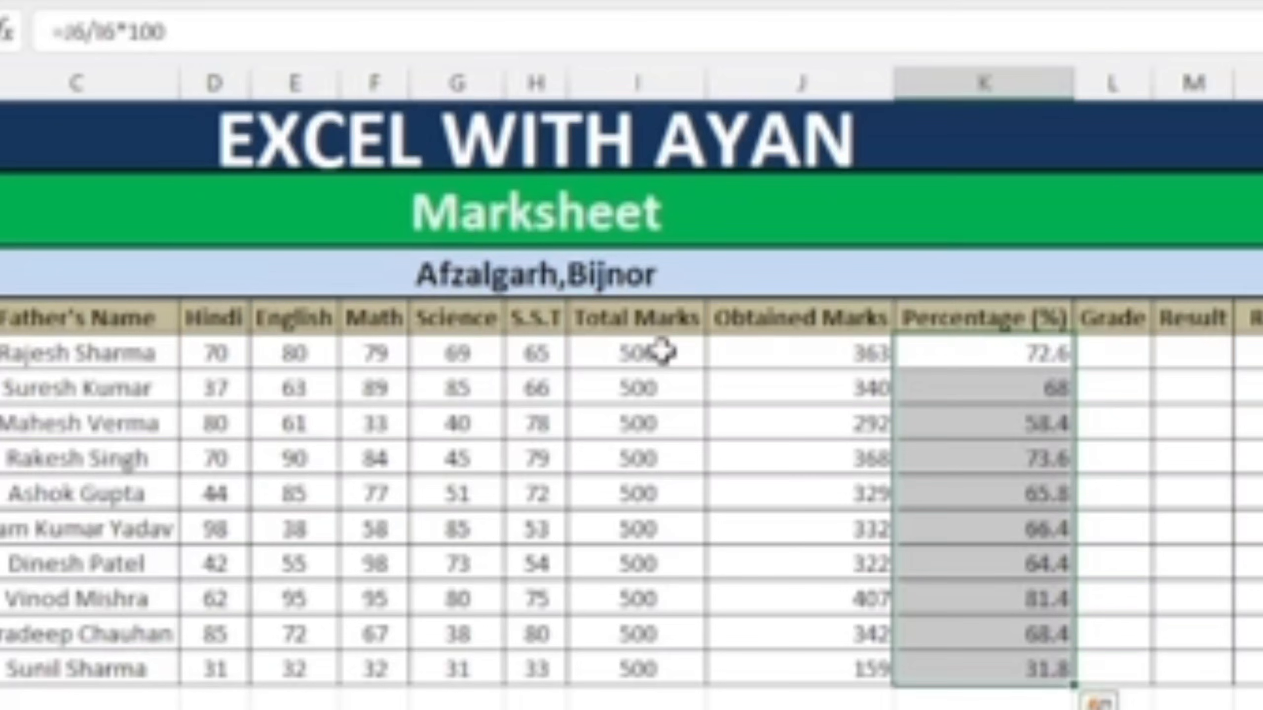
# Examine the percentage, grade and remark criteria in P13:R19 for filling the Grade column.
pyautogui.click(1111, 355)
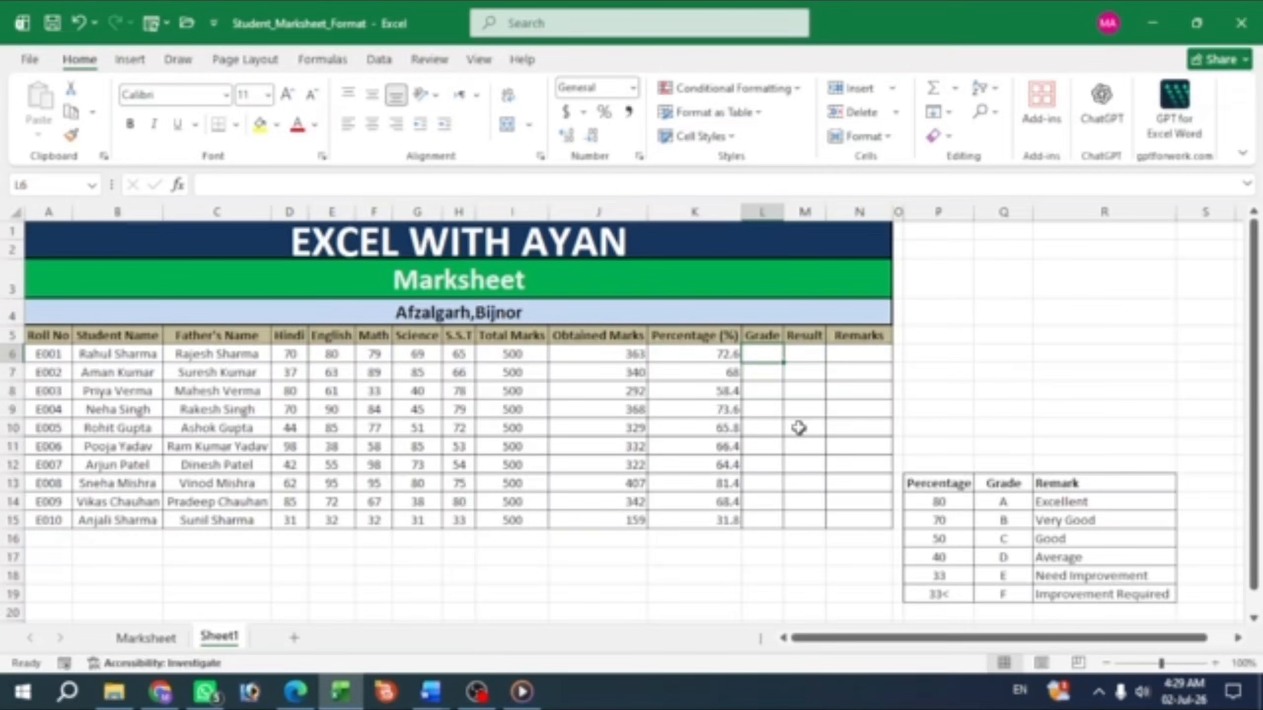
pyautogui.scroll(-1, 799, 428)
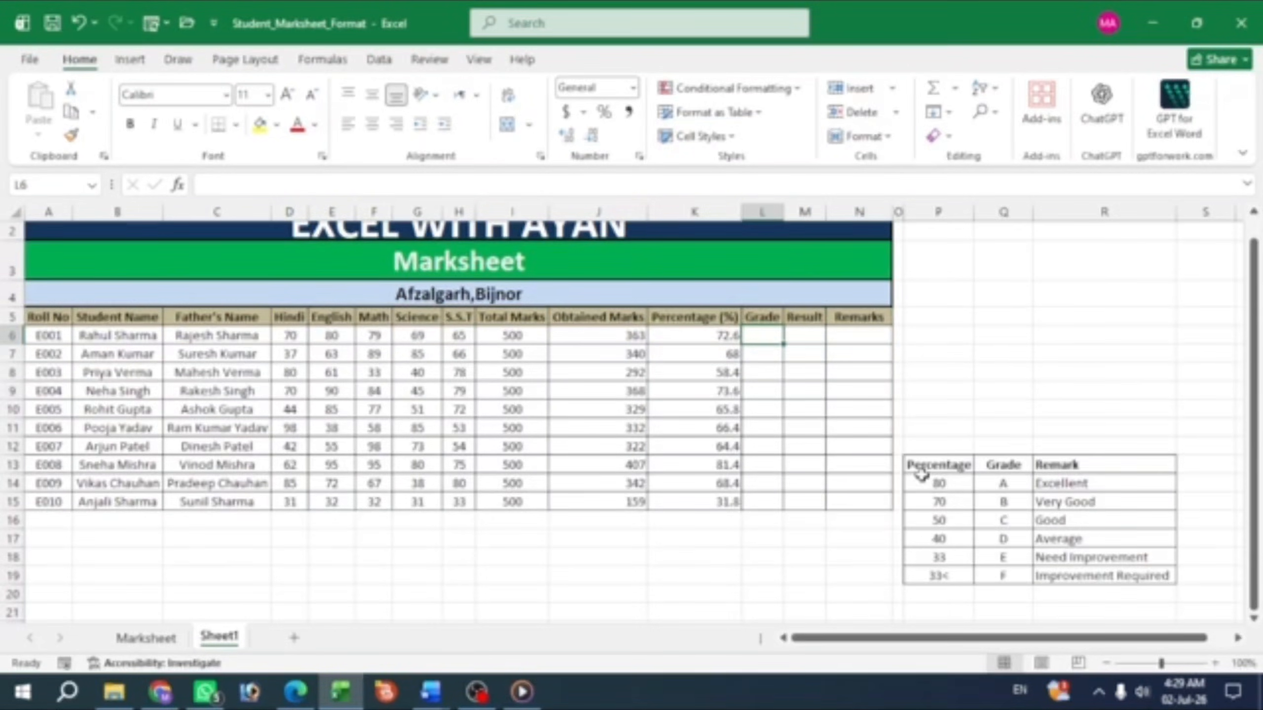
pyautogui.click(925, 461)
pyautogui.moveTo(925, 460); pyautogui.dragTo(1108, 574)
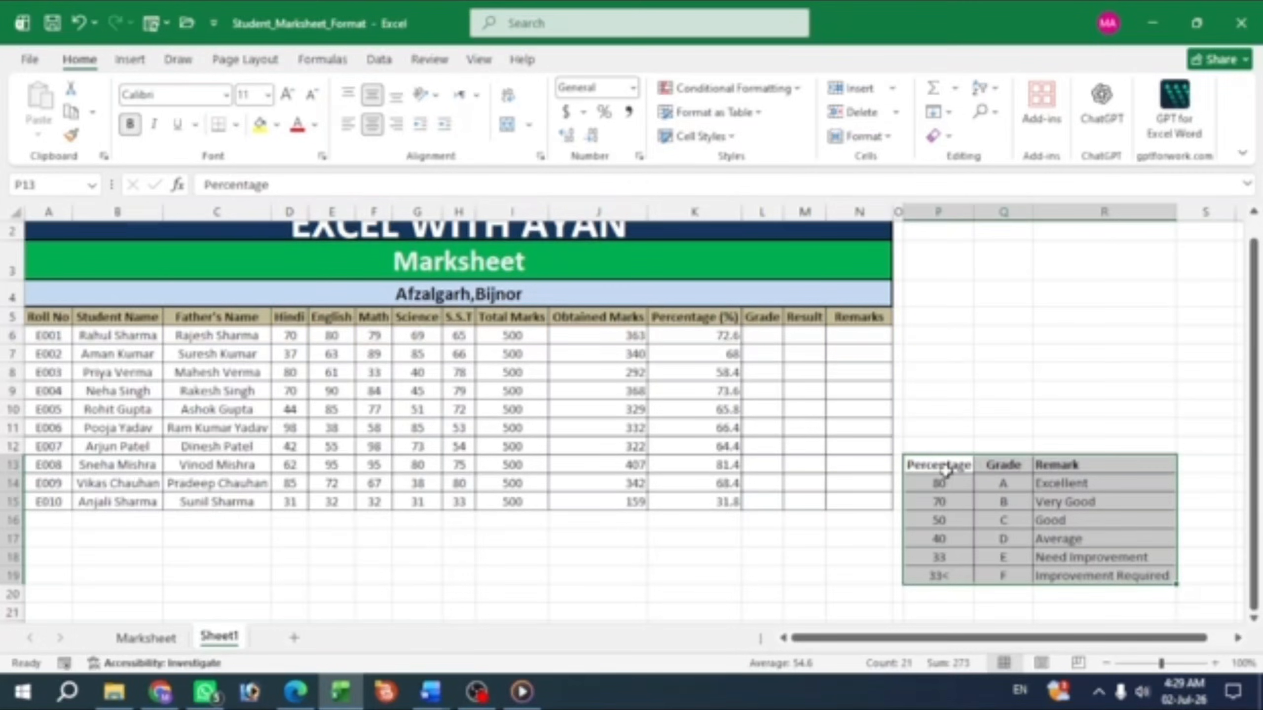
pyautogui.click(944, 470)
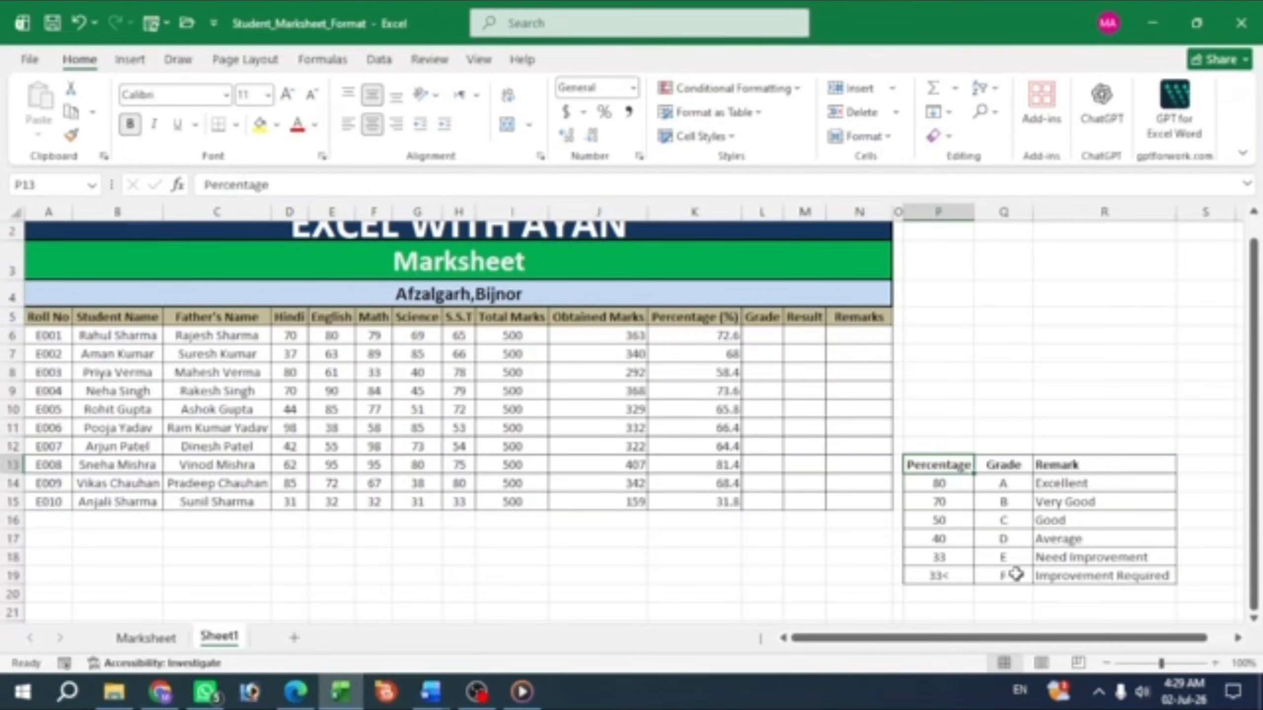
# Start a nested IF formula in Grade cell L6 that returns "A" when K6>=80.
pyautogui.scroll(1, 827, 441)
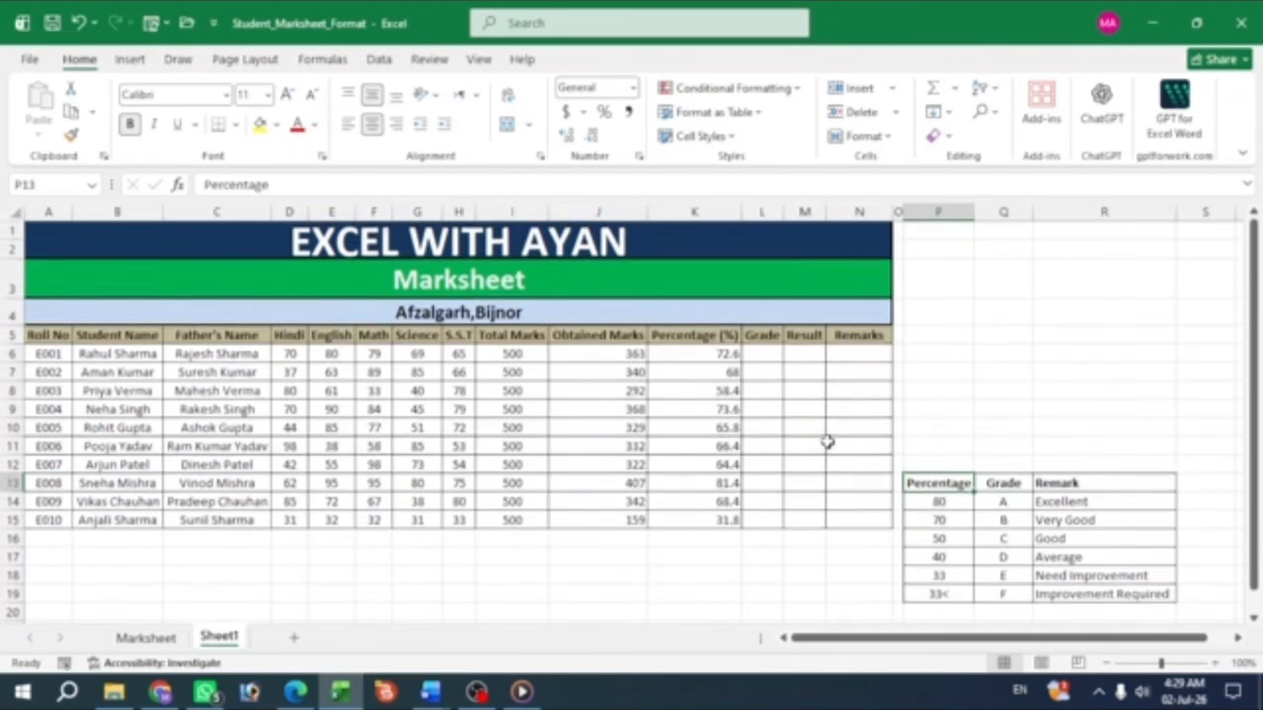
pyautogui.click(770, 357)
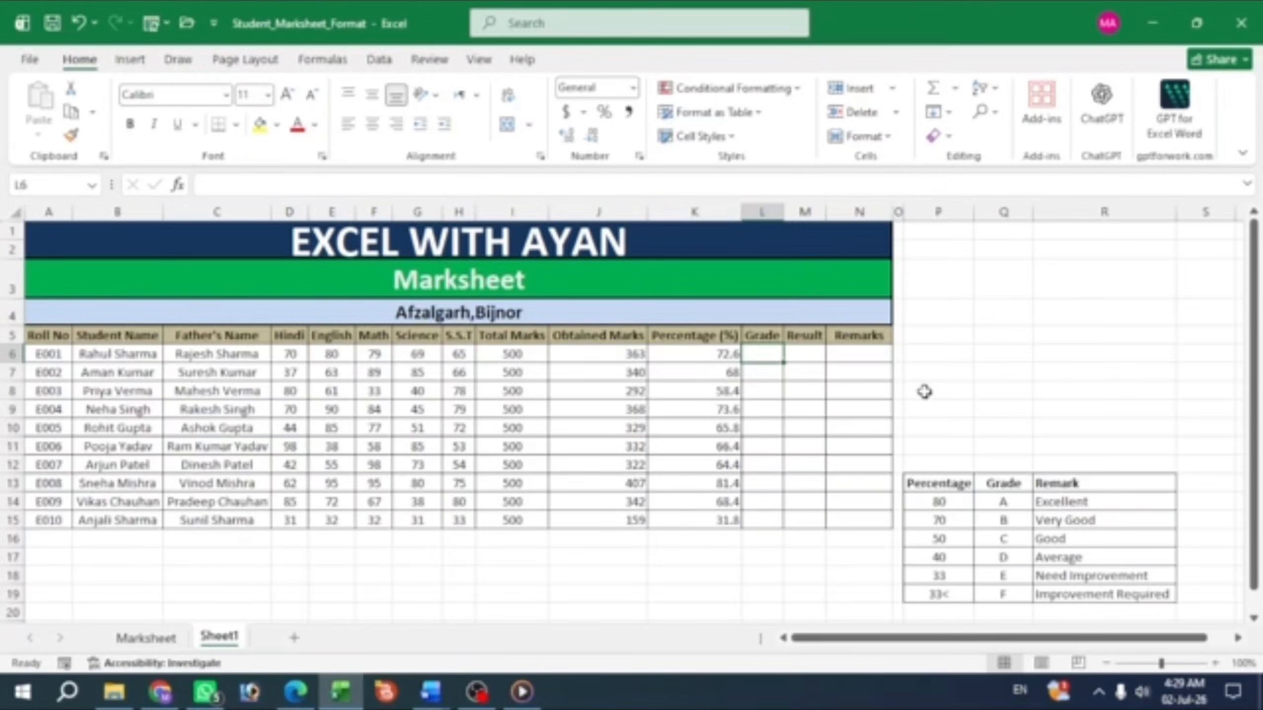
pyautogui.write('=if')
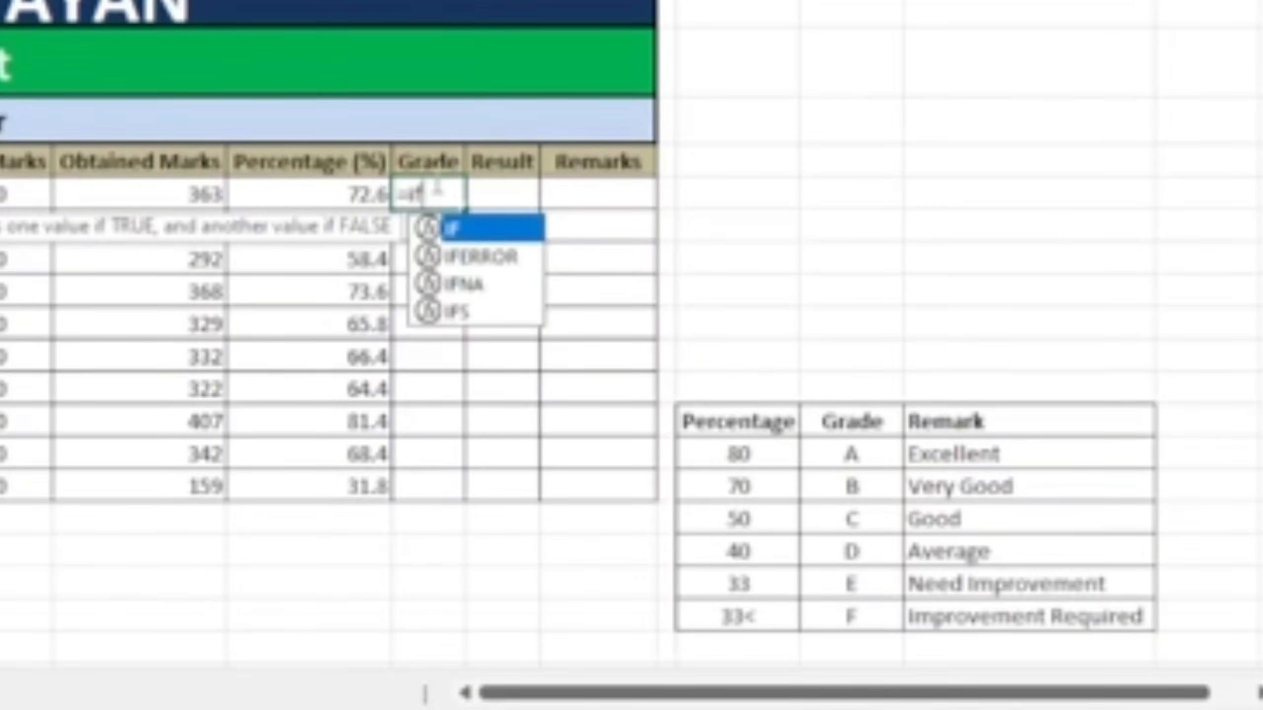
pyautogui.press('Tab')
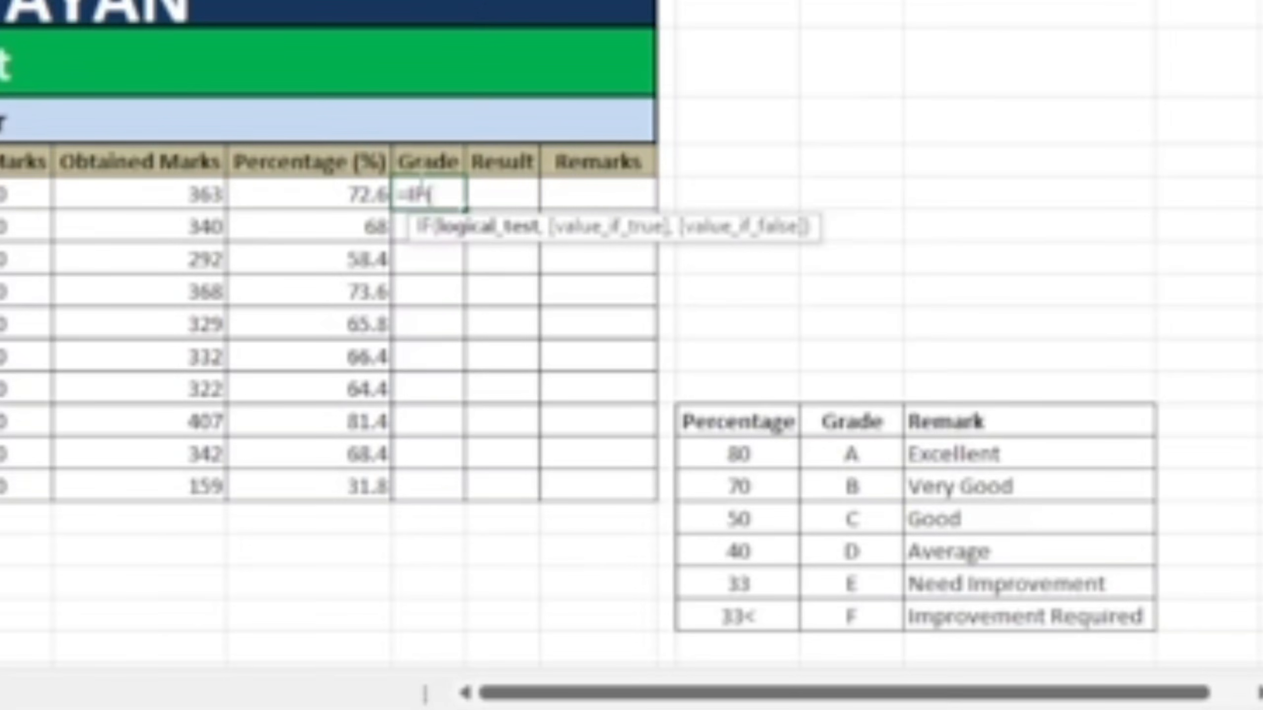
pyautogui.click(338, 198)
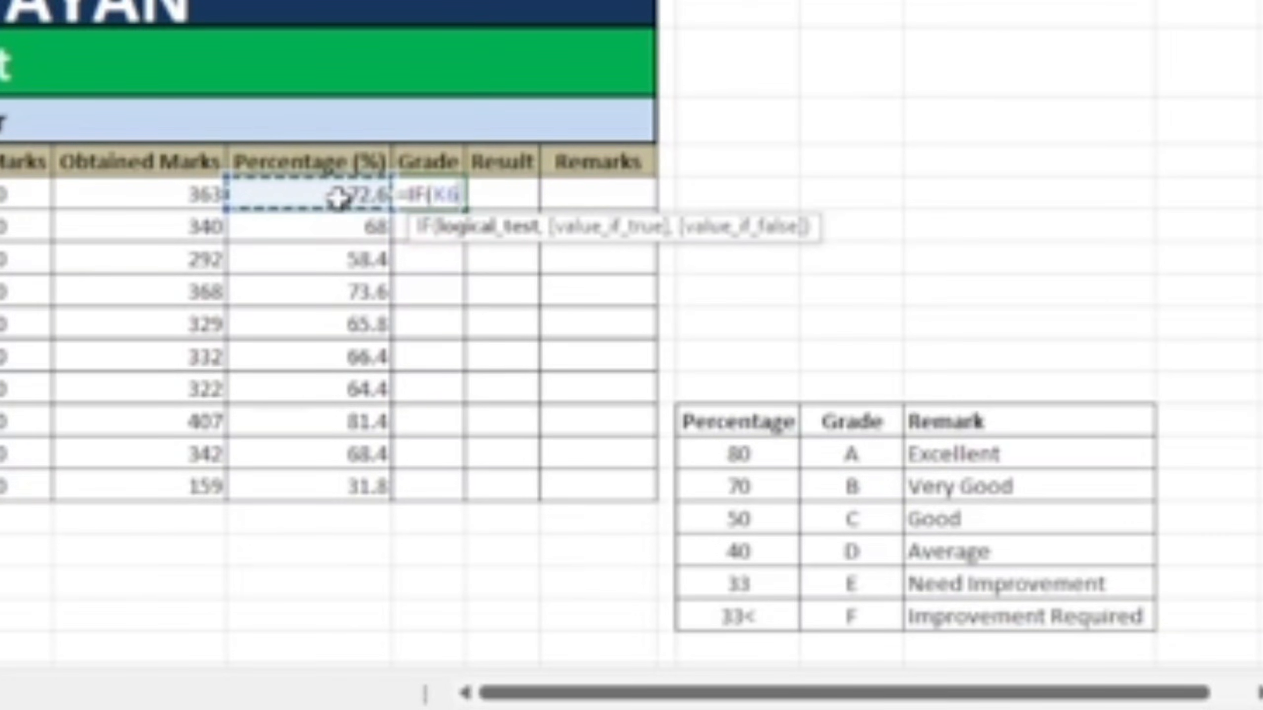
pyautogui.write('>')
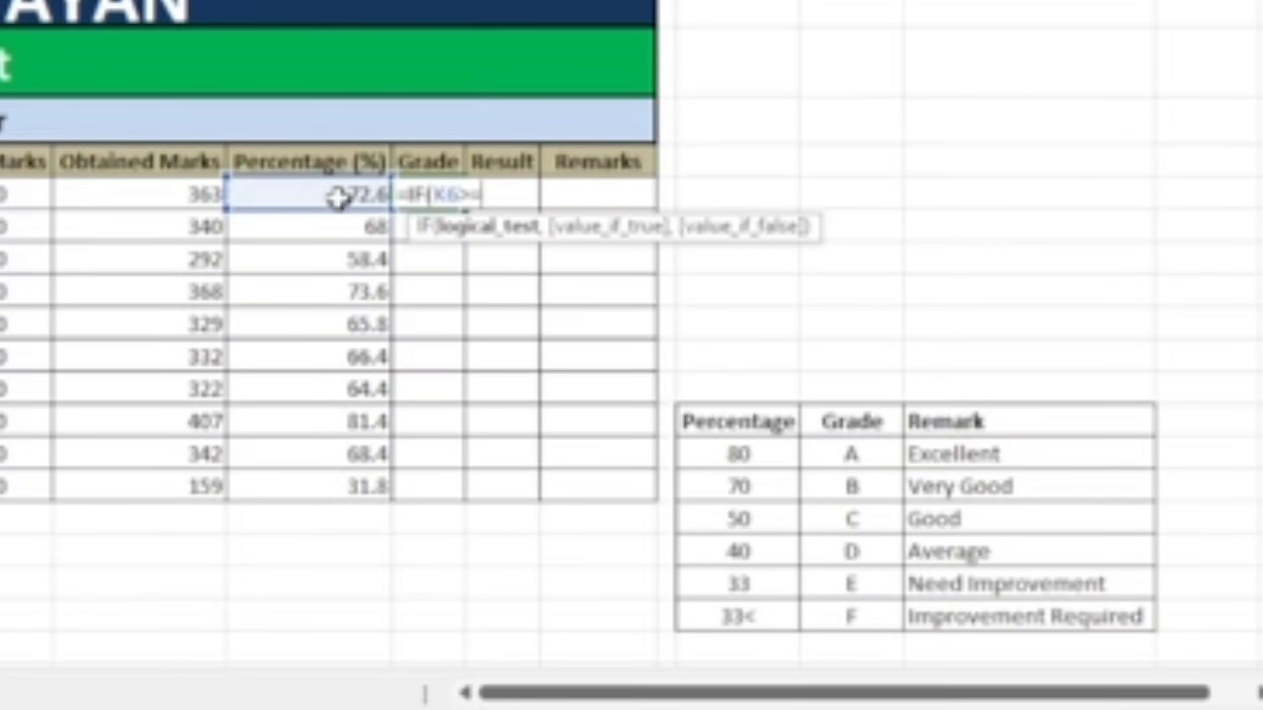
pyautogui.write('=80,')
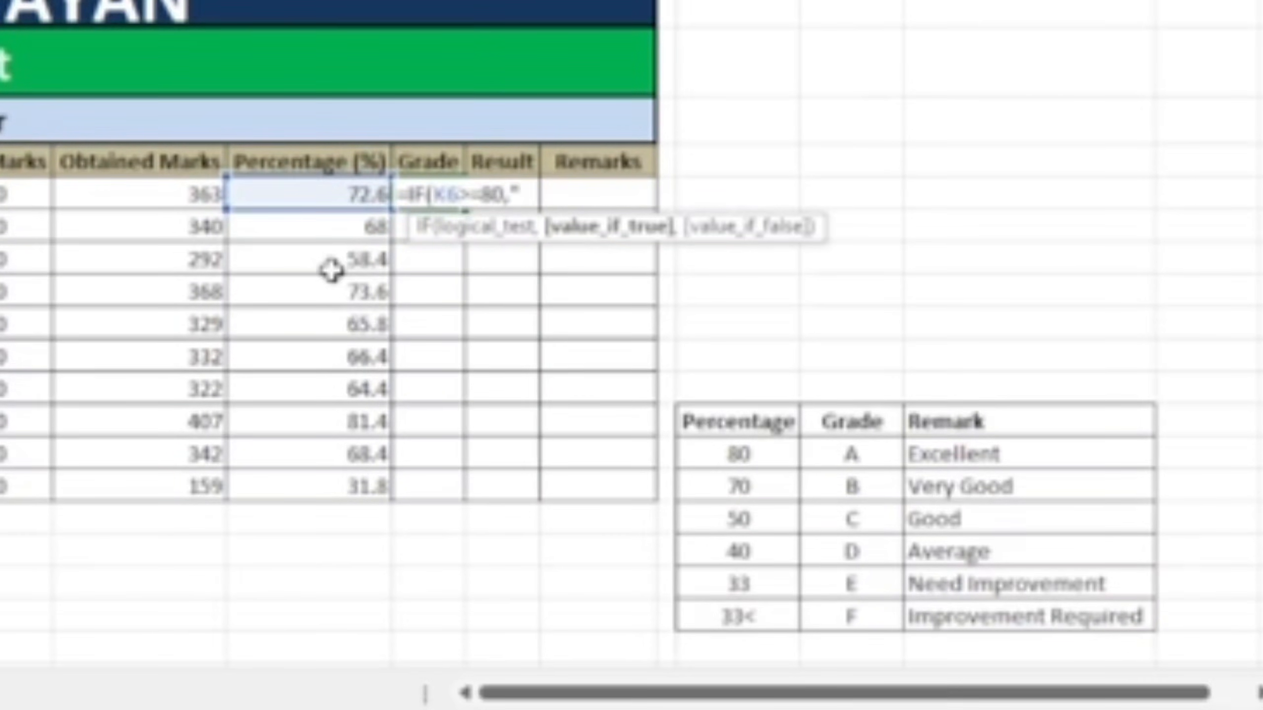
pyautogui.write('",')
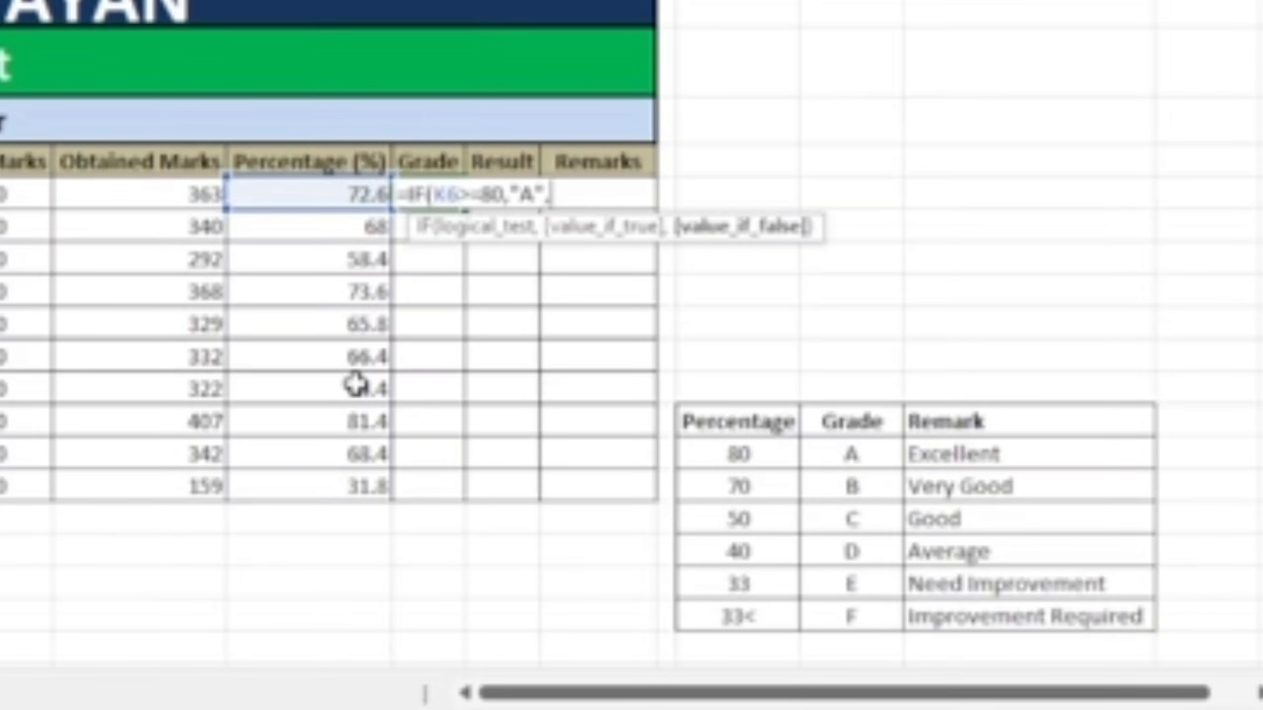
# Nest a second IF in the L6 grade formula that returns "B" when K6>=70.
pyautogui.write('if')
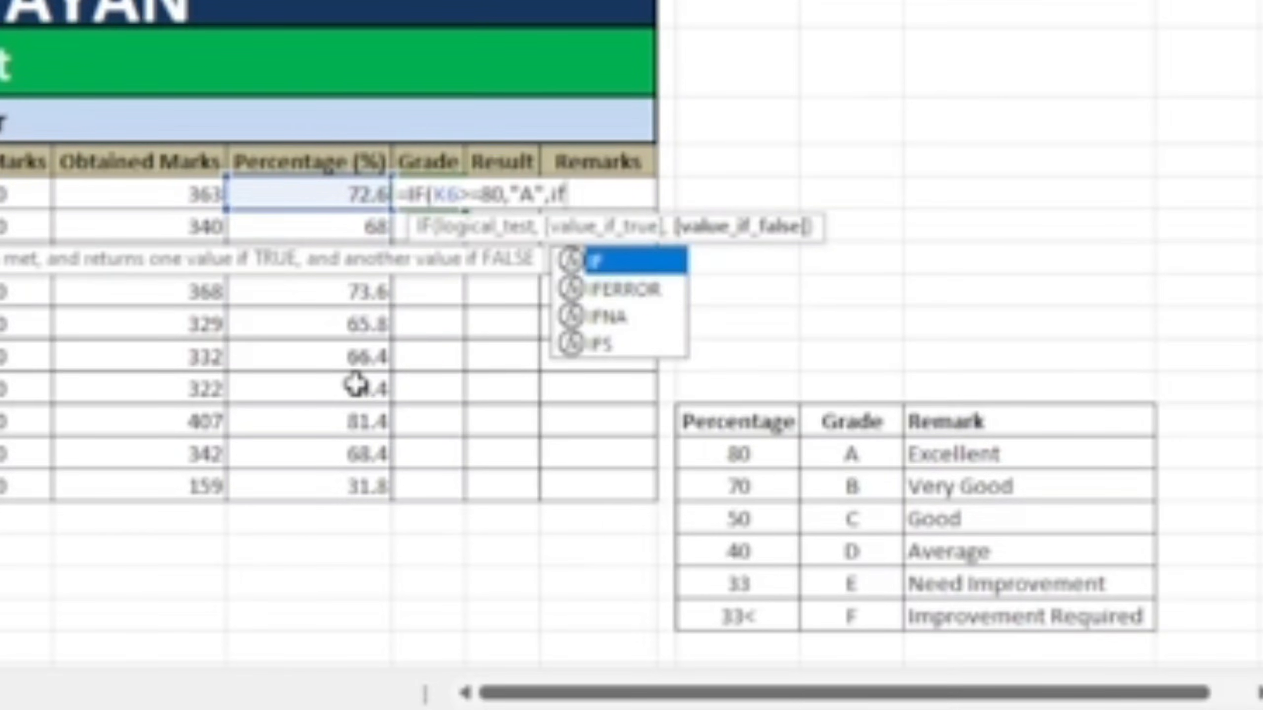
pyautogui.press('Tab')
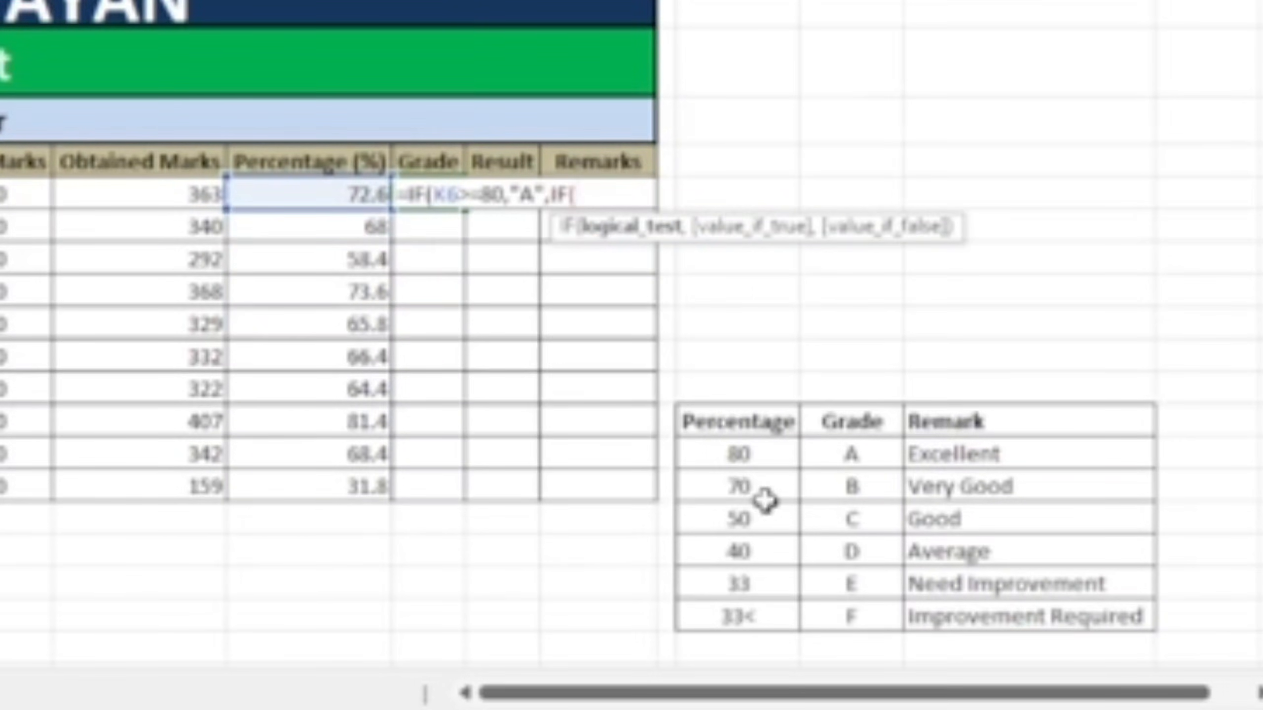
pyautogui.click(355, 192)
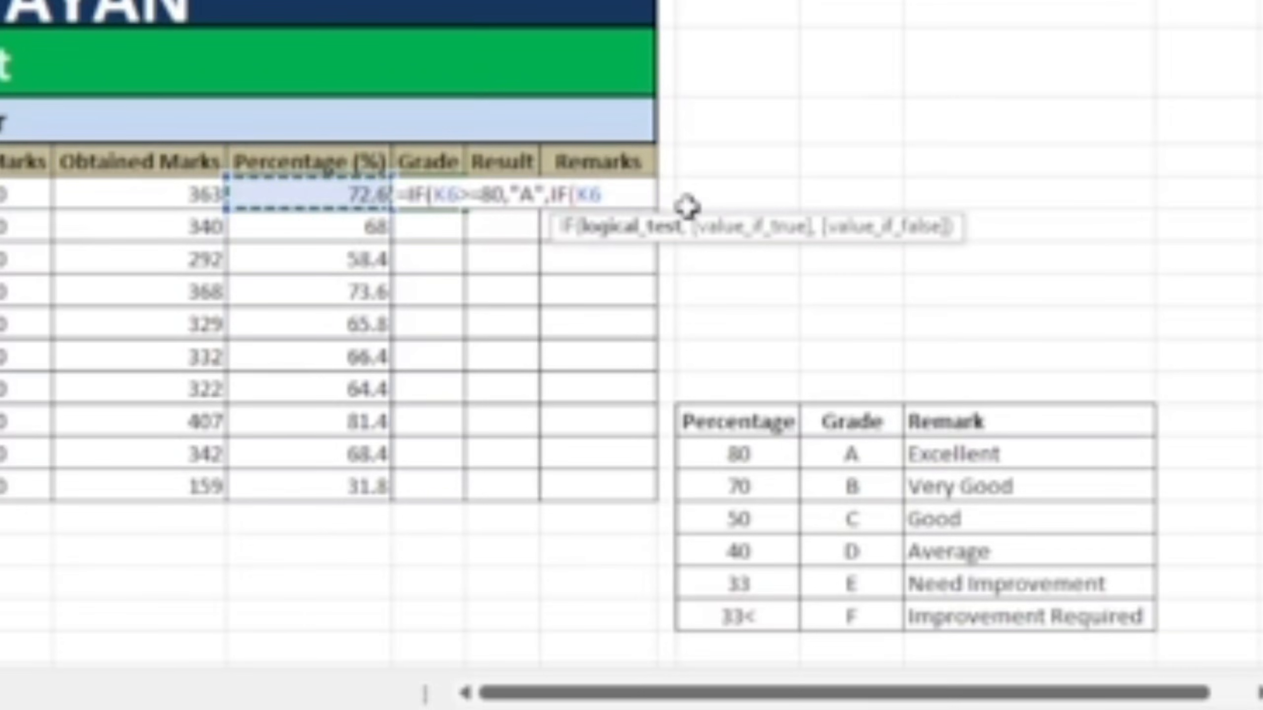
pyautogui.write('>=')
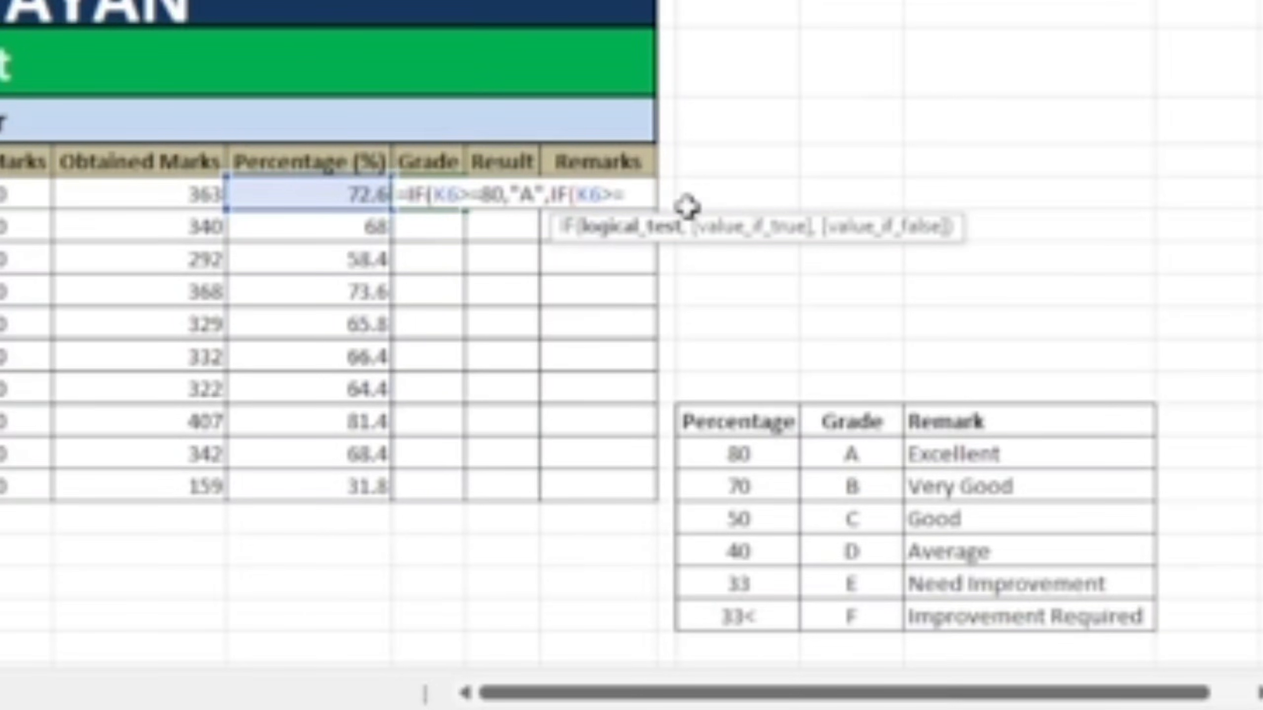
pyautogui.write('70,')
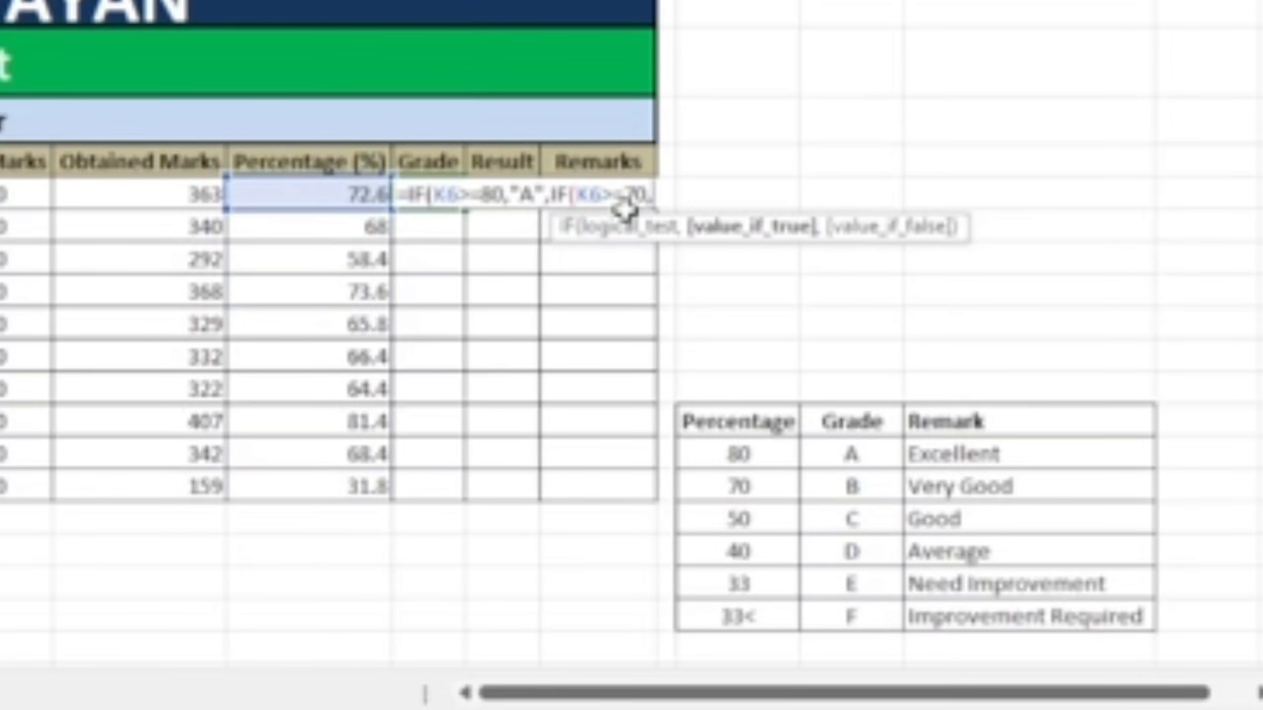
pyautogui.write('"B",')
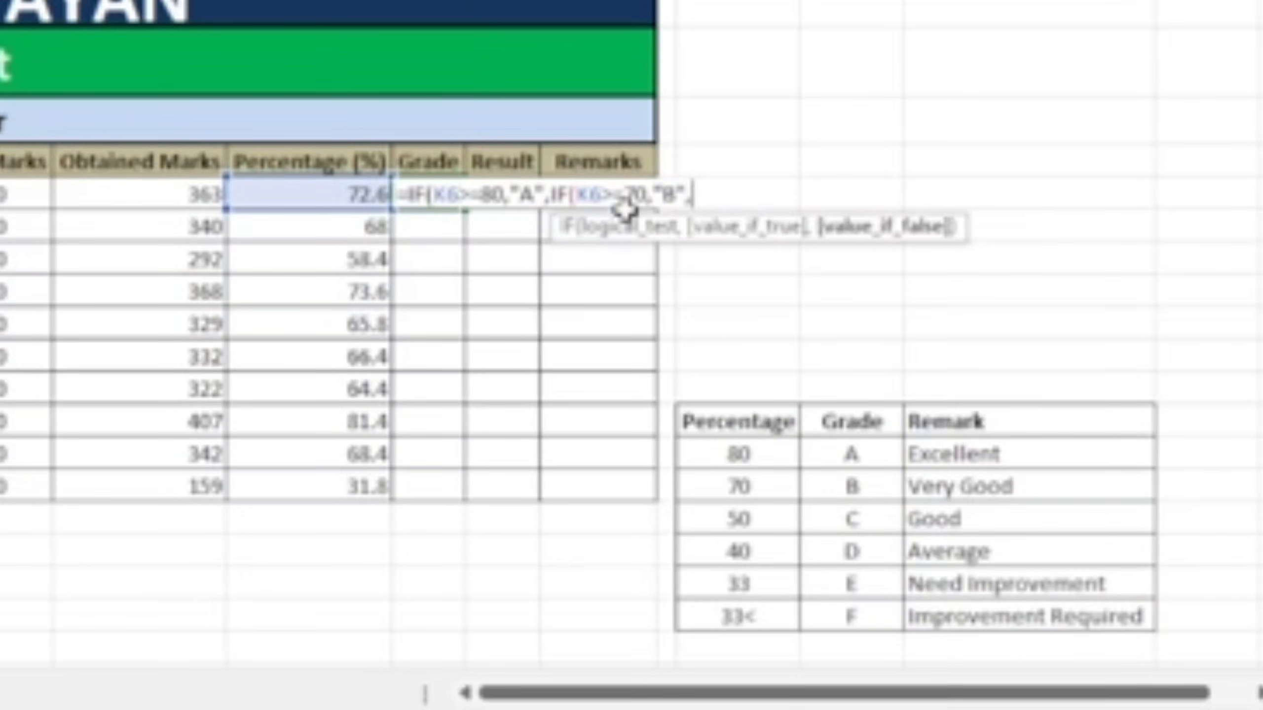
# Add a third IF to the L6 grade formula returning "C" when K6>=50, and open a fourth IF.
pyautogui.write('IF(')
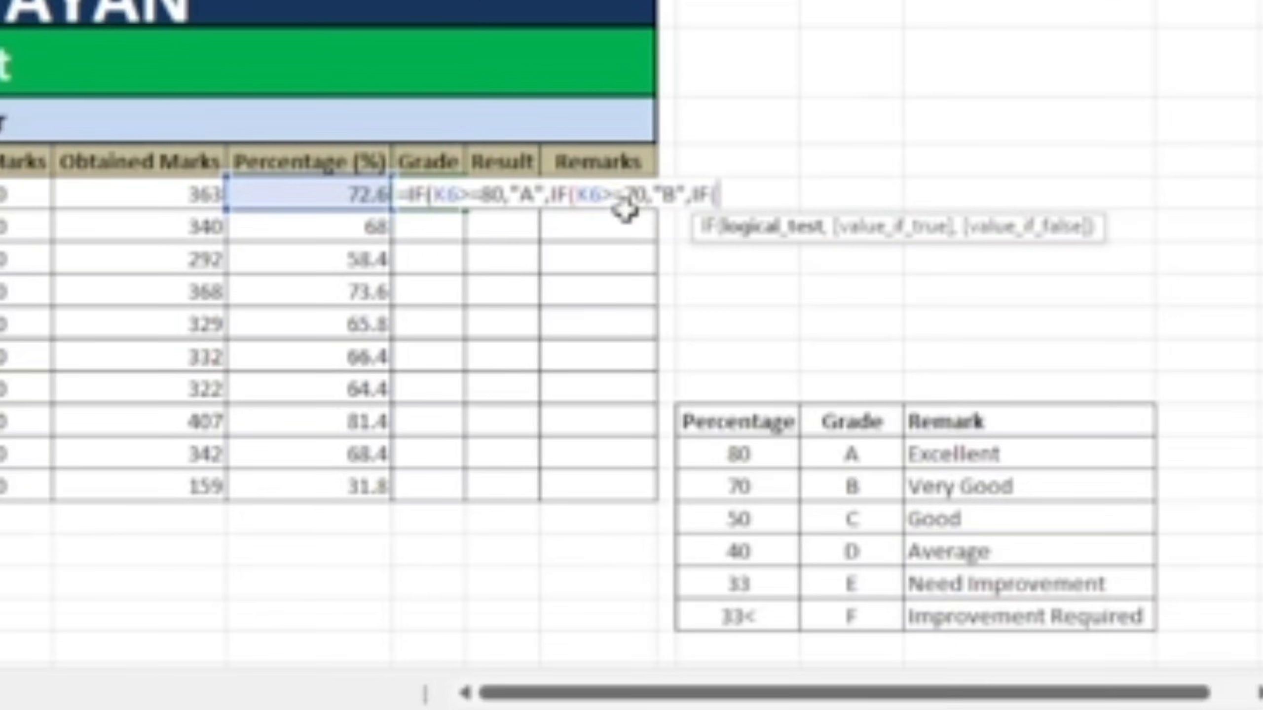
pyautogui.click(350, 200)
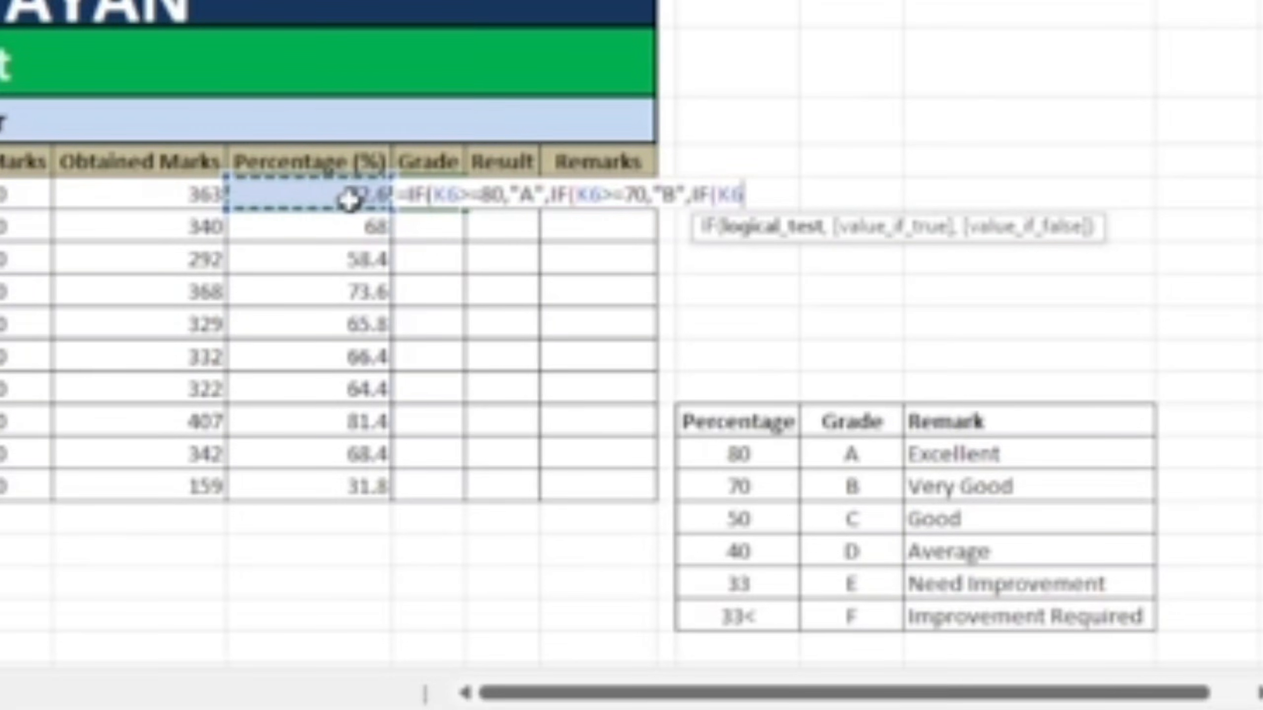
pyautogui.write('>=')
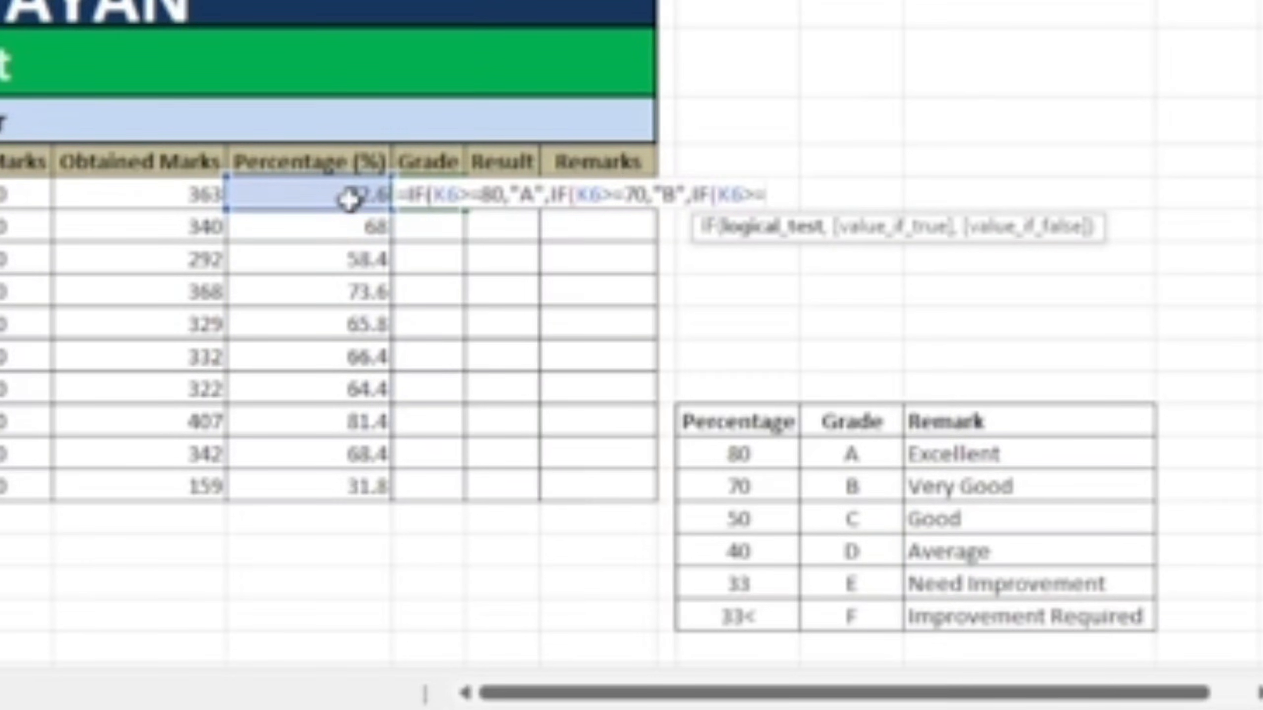
pyautogui.write('5')
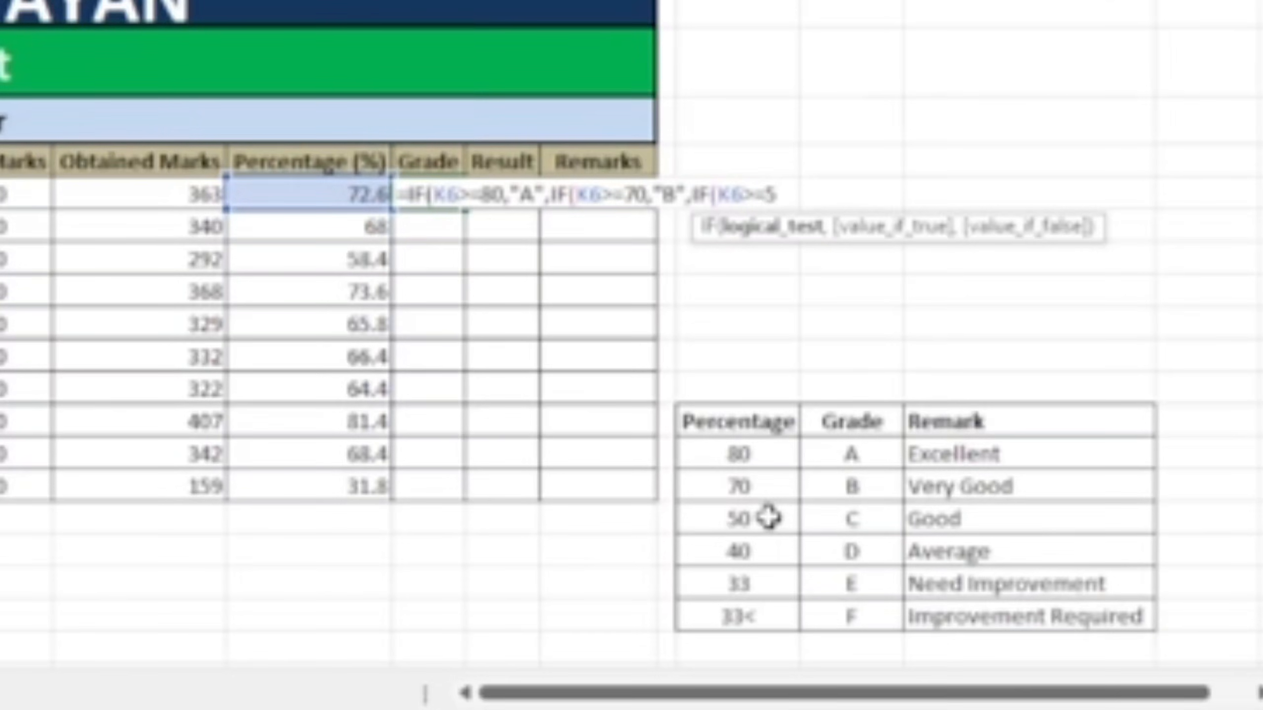
pyautogui.write('0,')
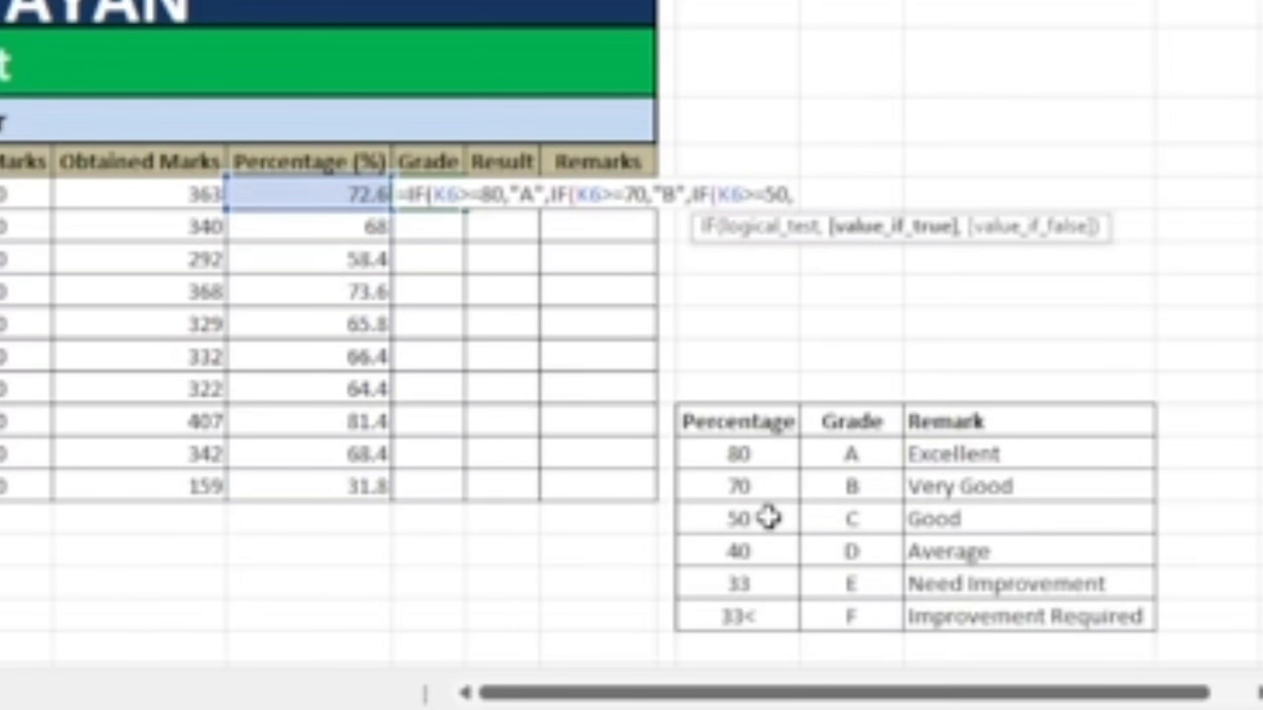
pyautogui.write('"C",IF(')
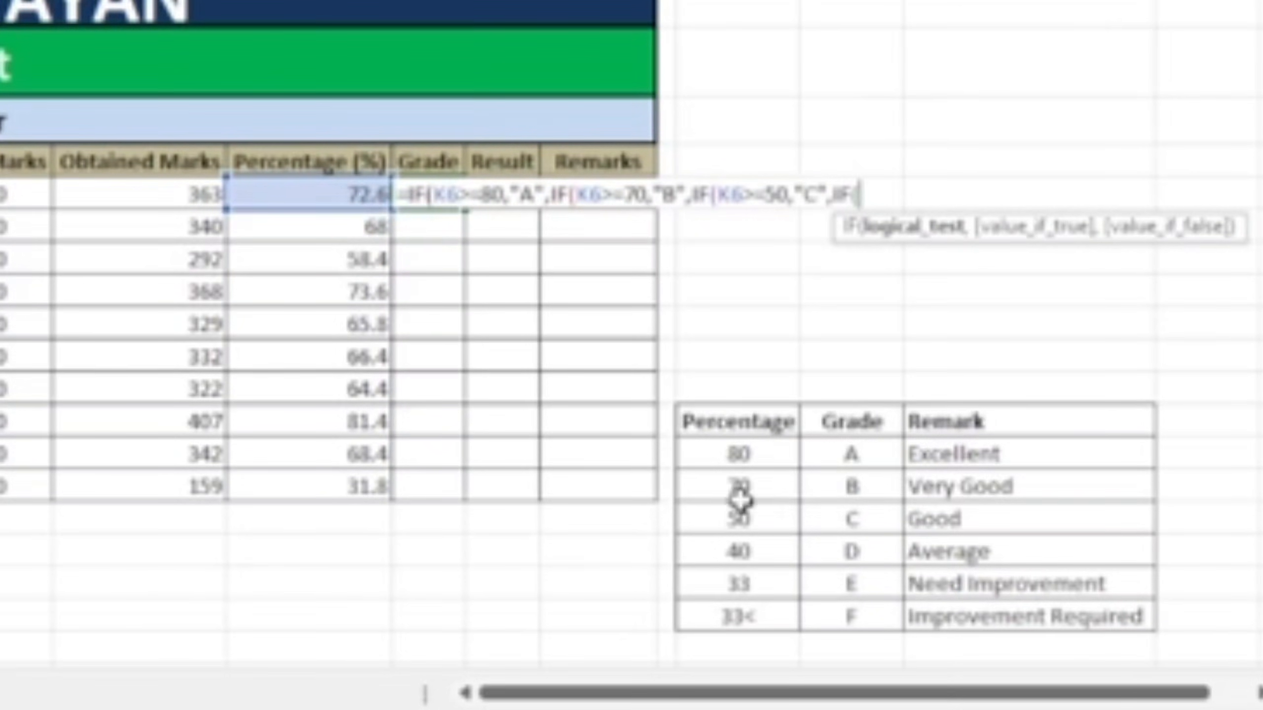
# Make the fourth IF in the L6 grade formula return "D" when K6>=40.
pyautogui.click(337, 194)
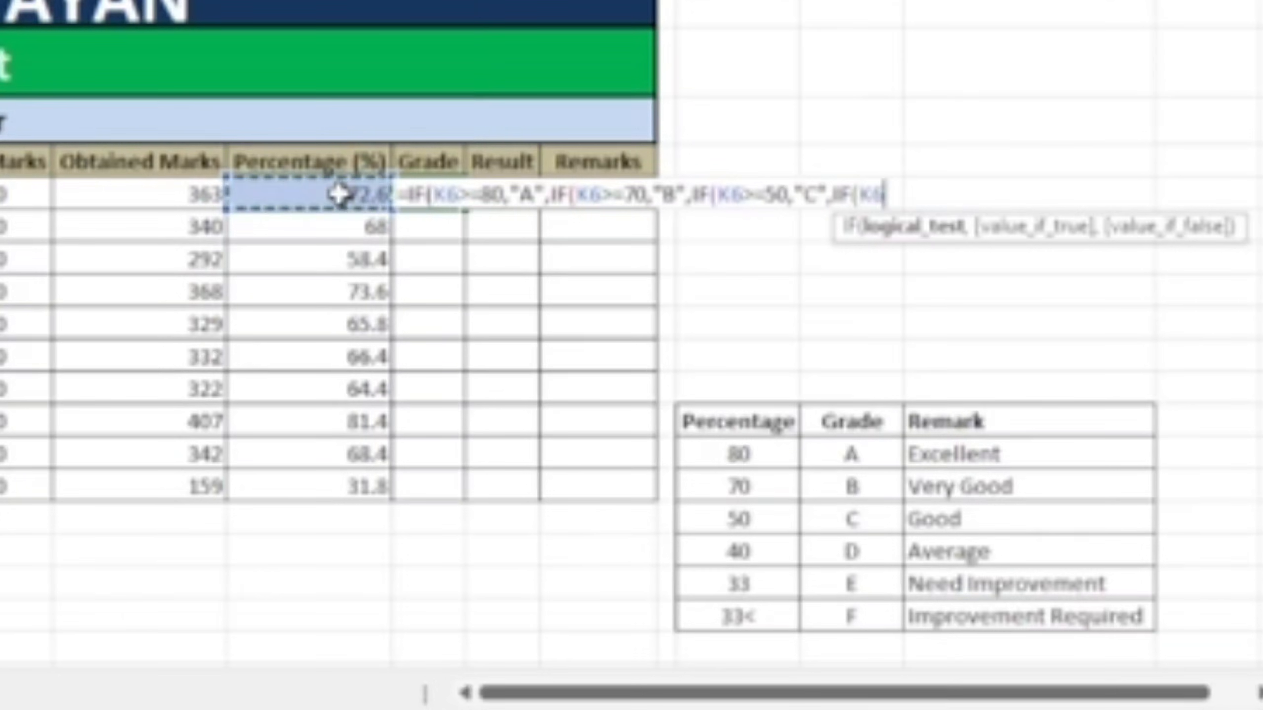
pyautogui.write('>')
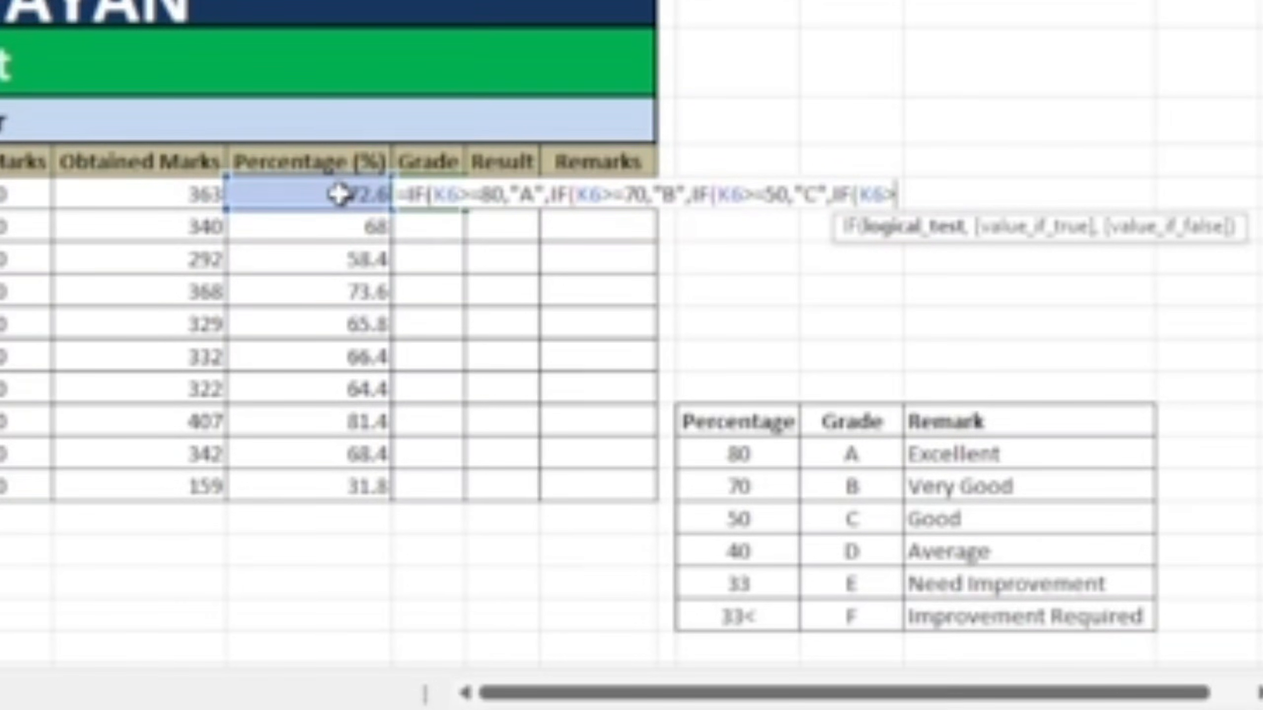
pyautogui.write('=40')
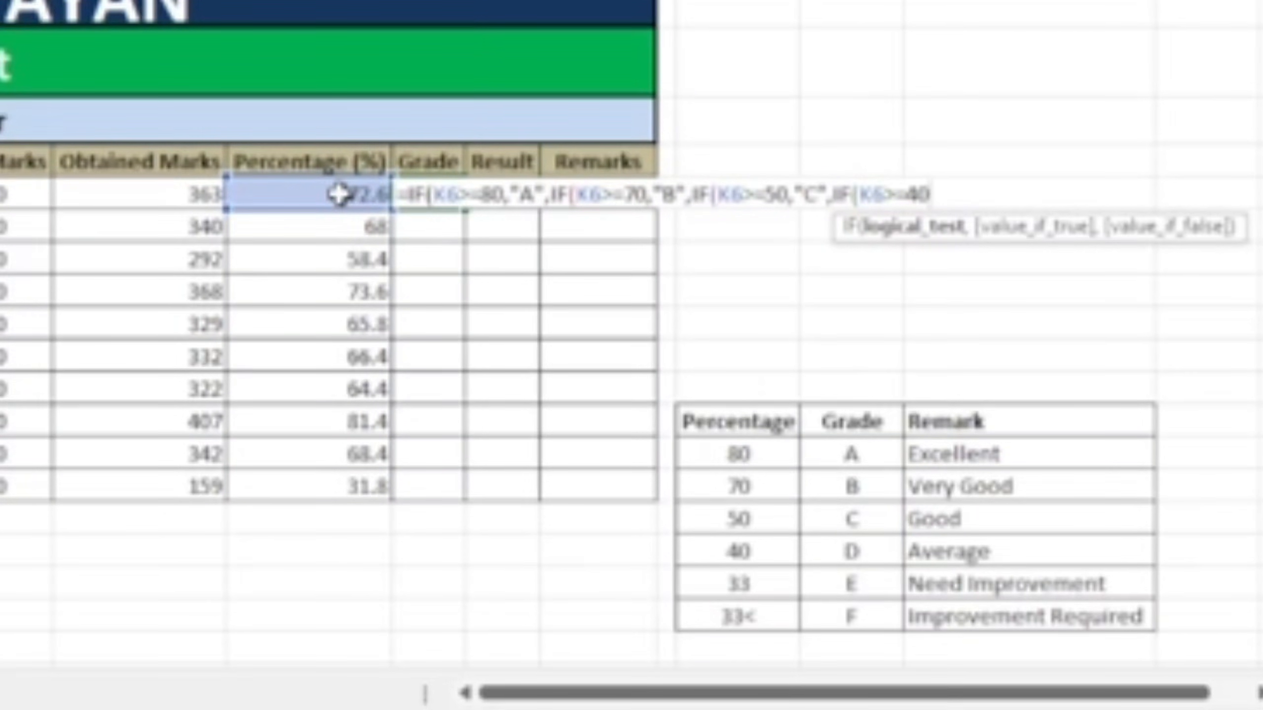
pyautogui.write(',')
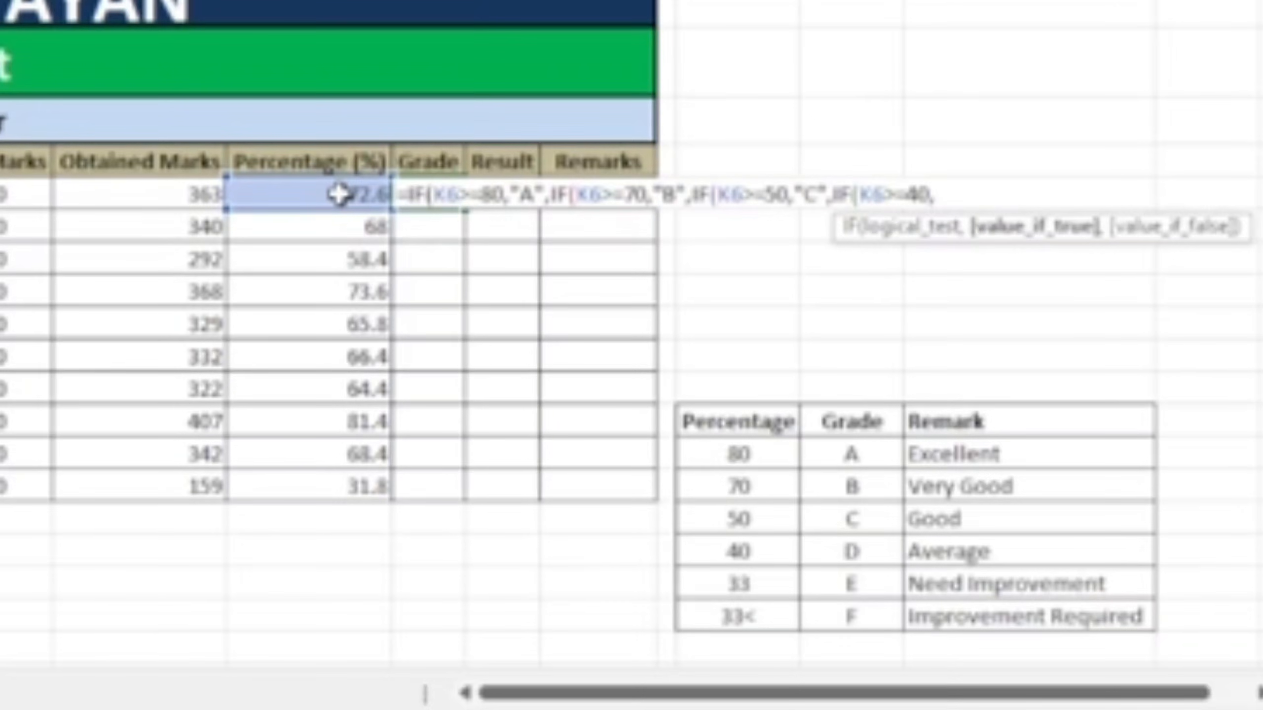
pyautogui.write('"D",')
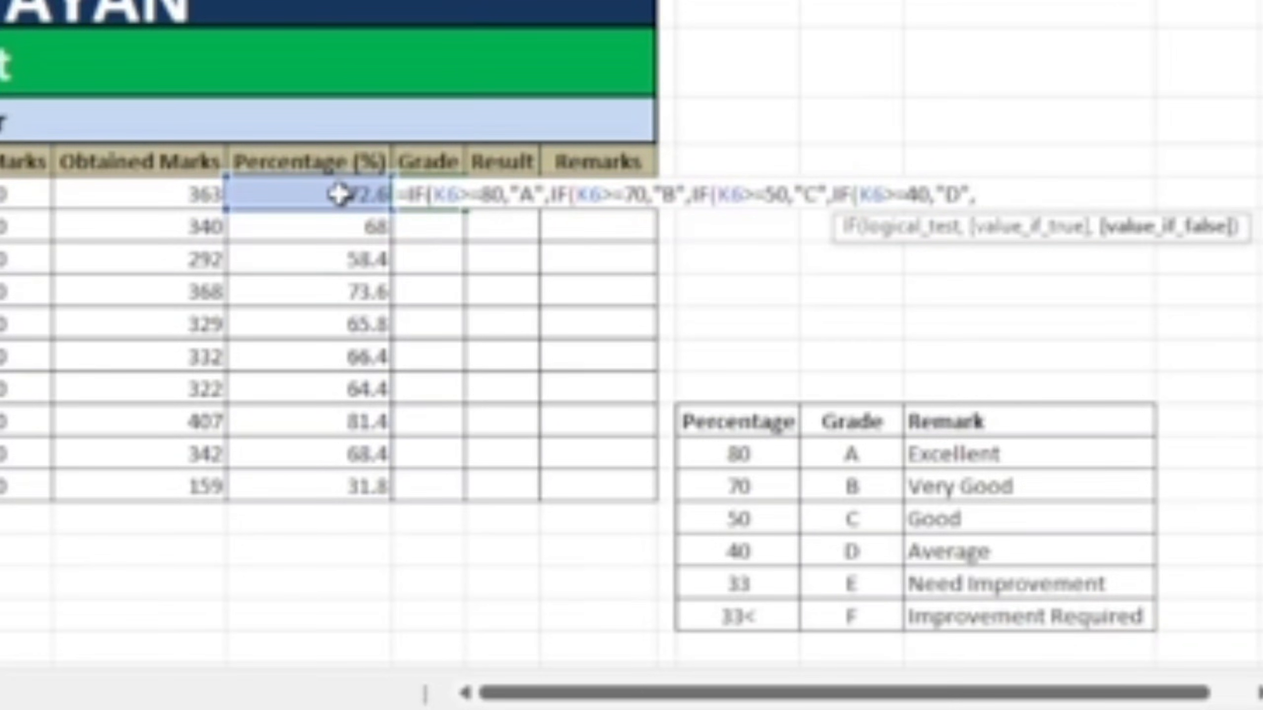
# Add a fifth IF to the L6 grade formula that returns "E" when K6>=33.
pyautogui.write('IF(')
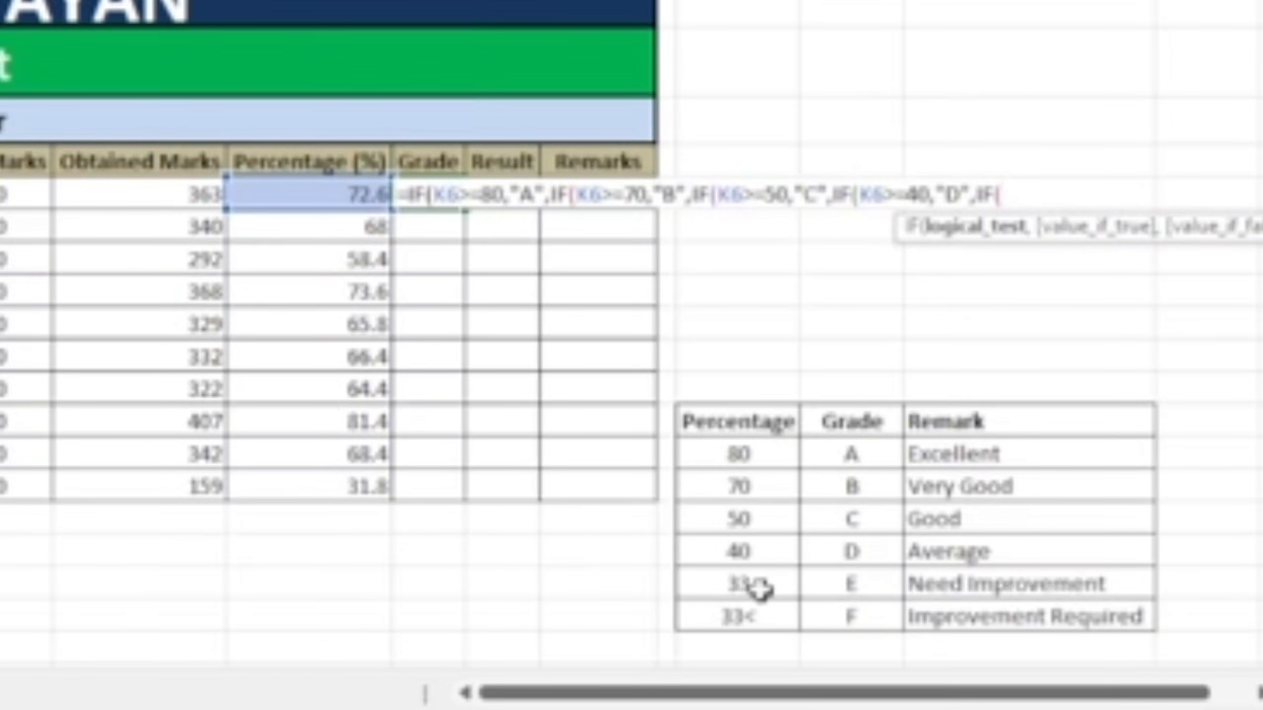
pyautogui.click(353, 193)
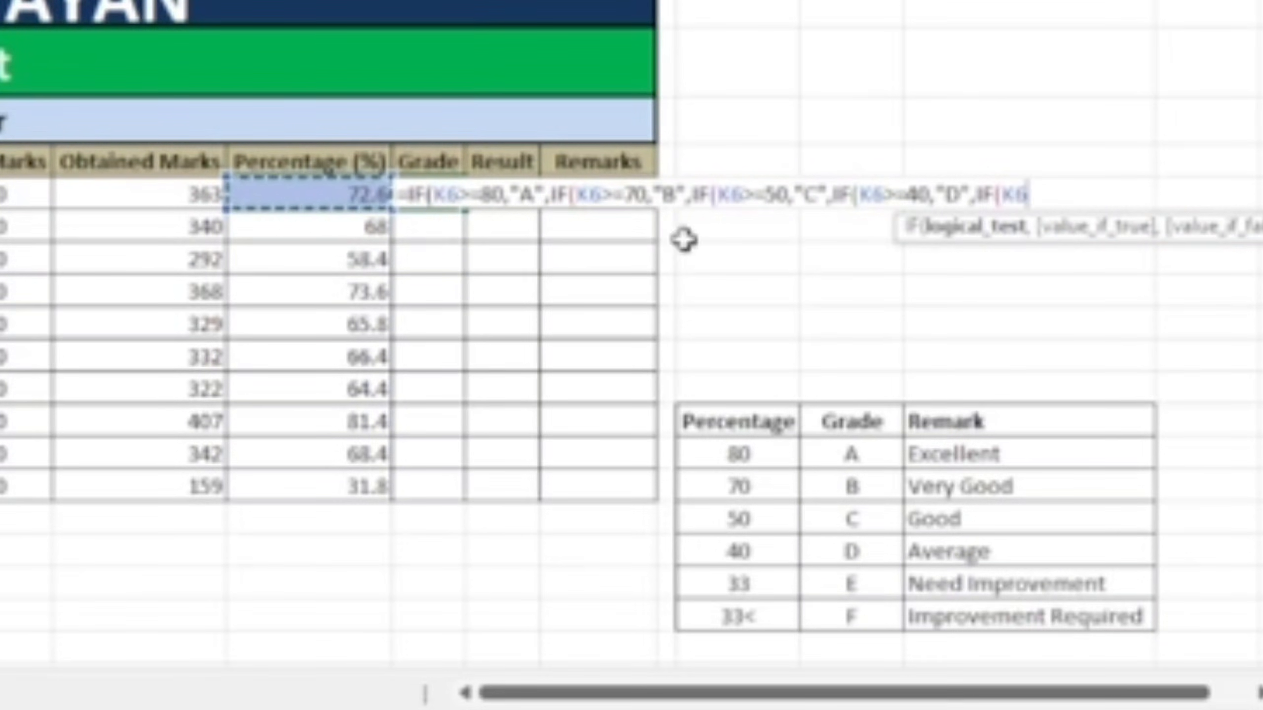
pyautogui.write('>=')
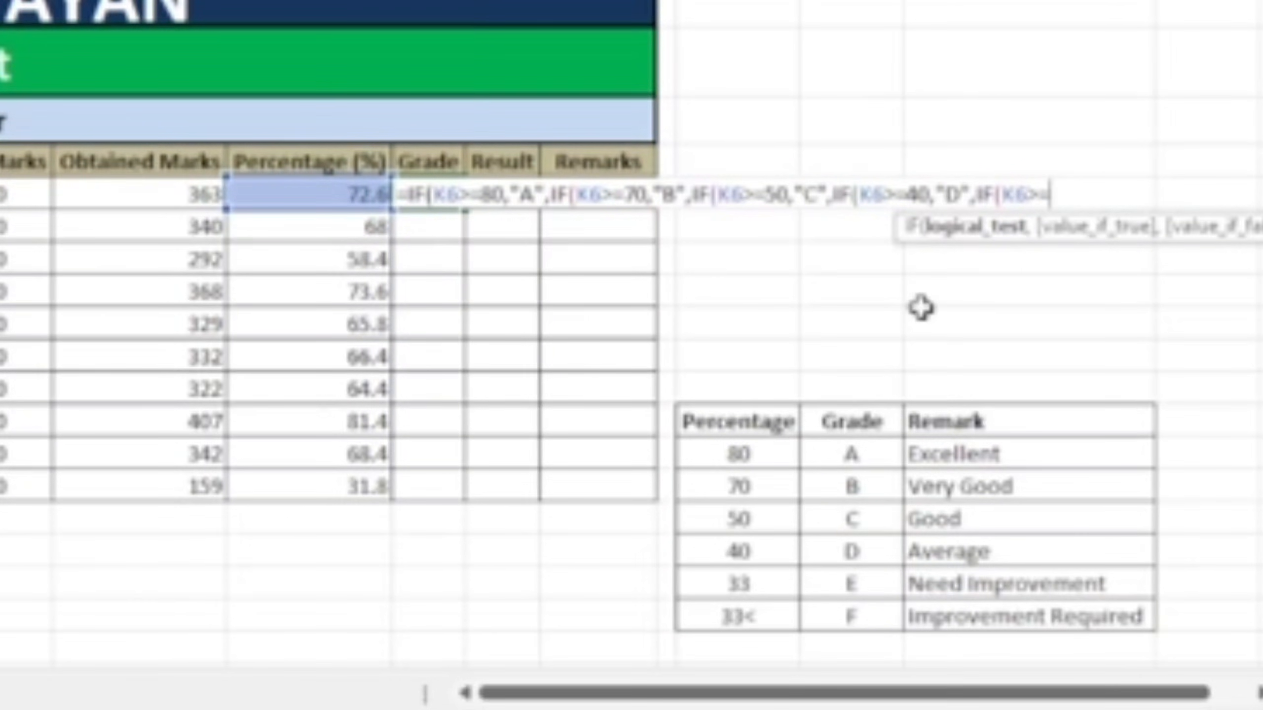
pyautogui.write('33,')
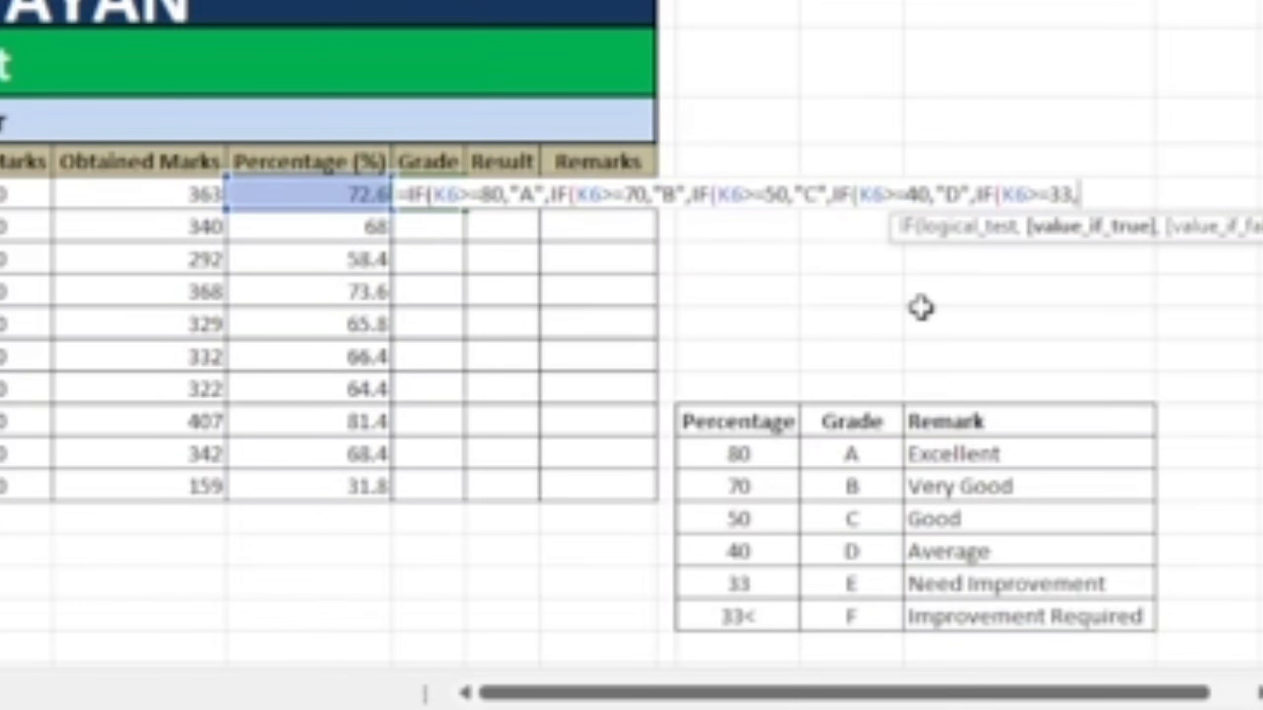
pyautogui.write('"')
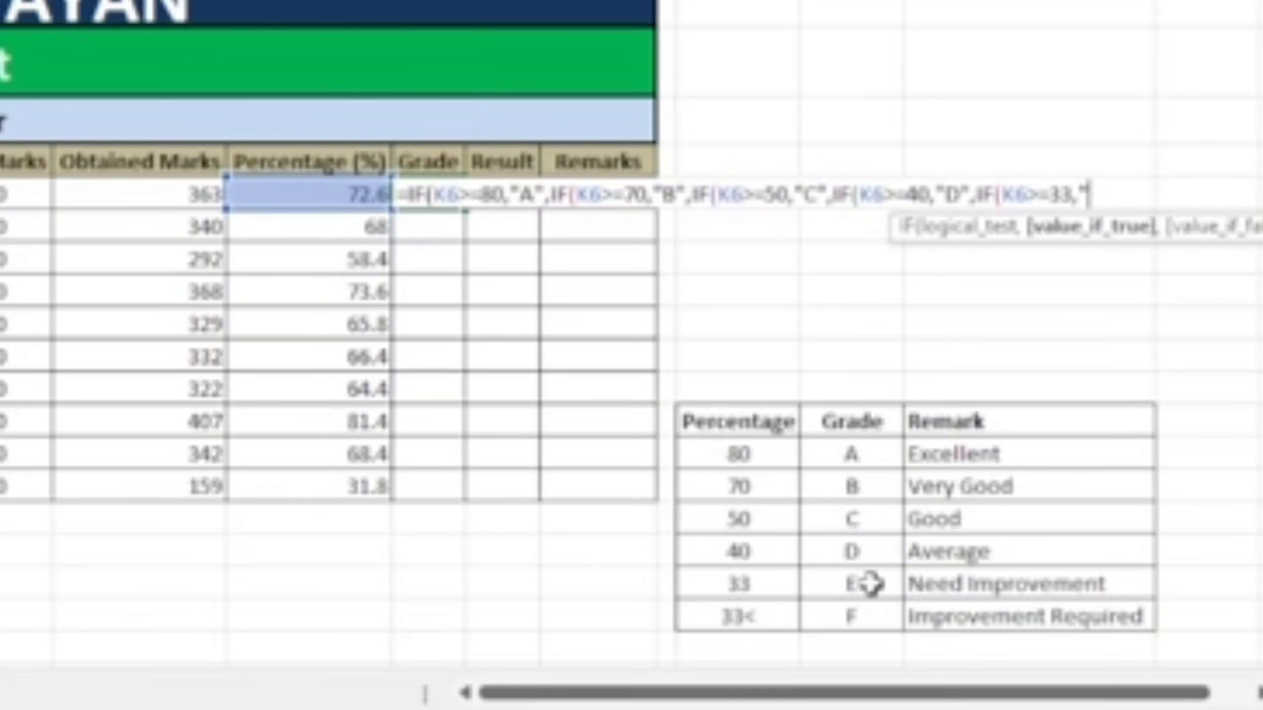
pyautogui.write('E')
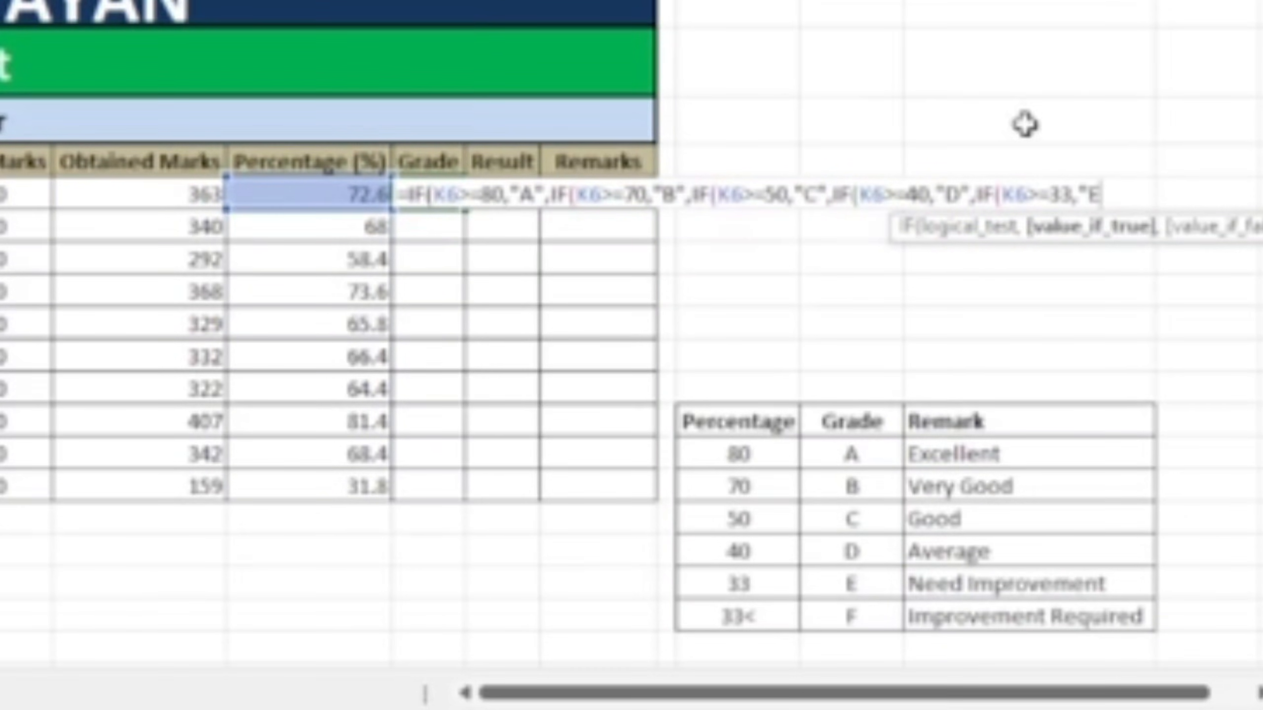
pyautogui.write('",')
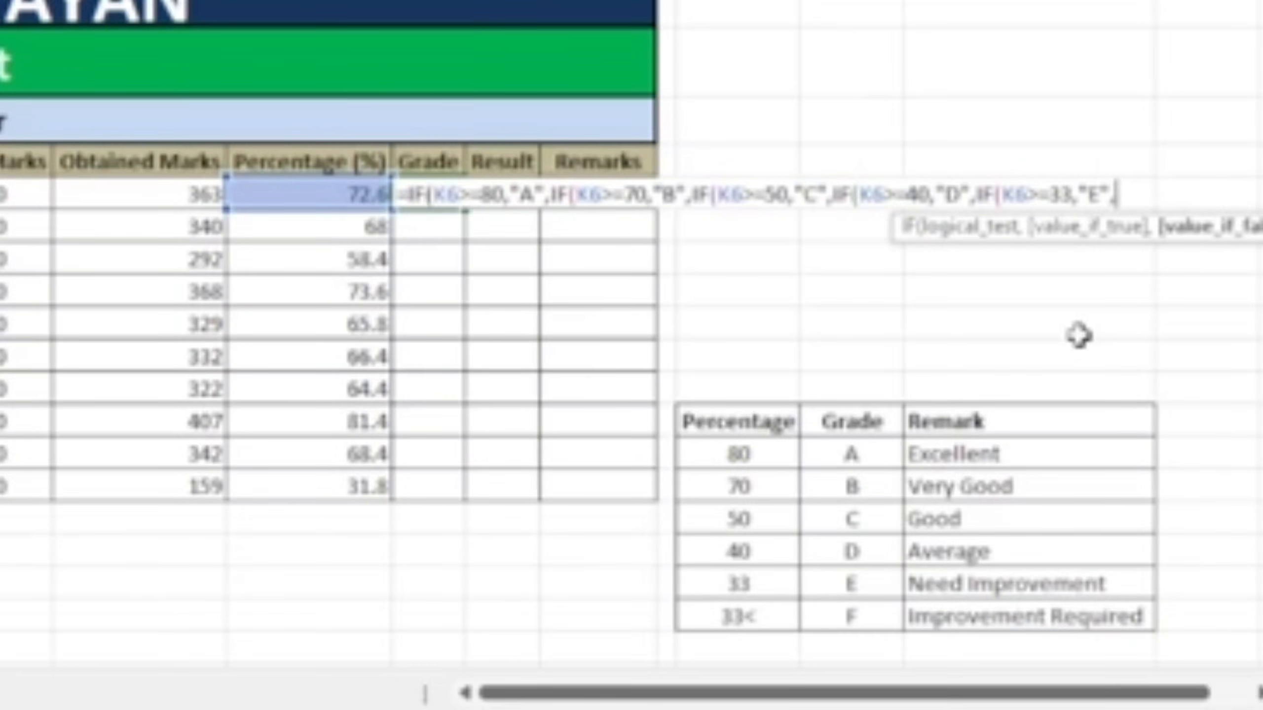
# Finish the L6 grade formula with "F" as the fallback value and fill it down the Grade column to the last student.
pyautogui.write('"F"')
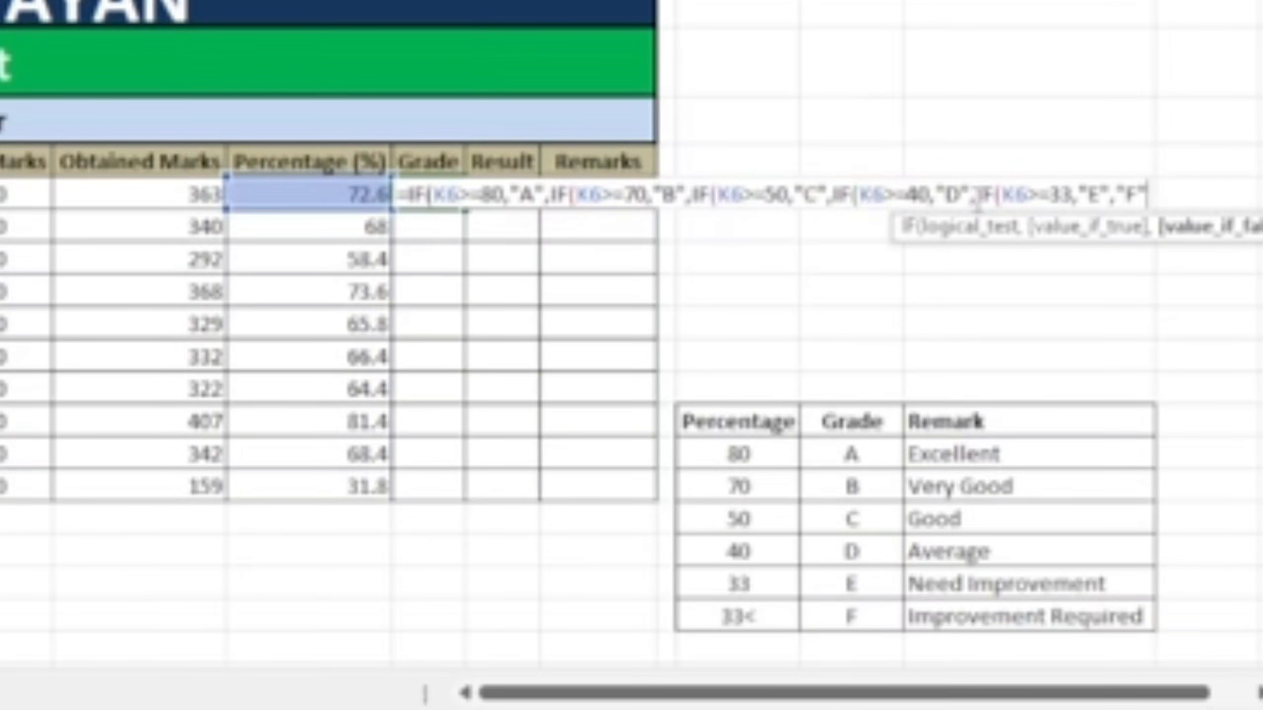
pyautogui.write(')))')
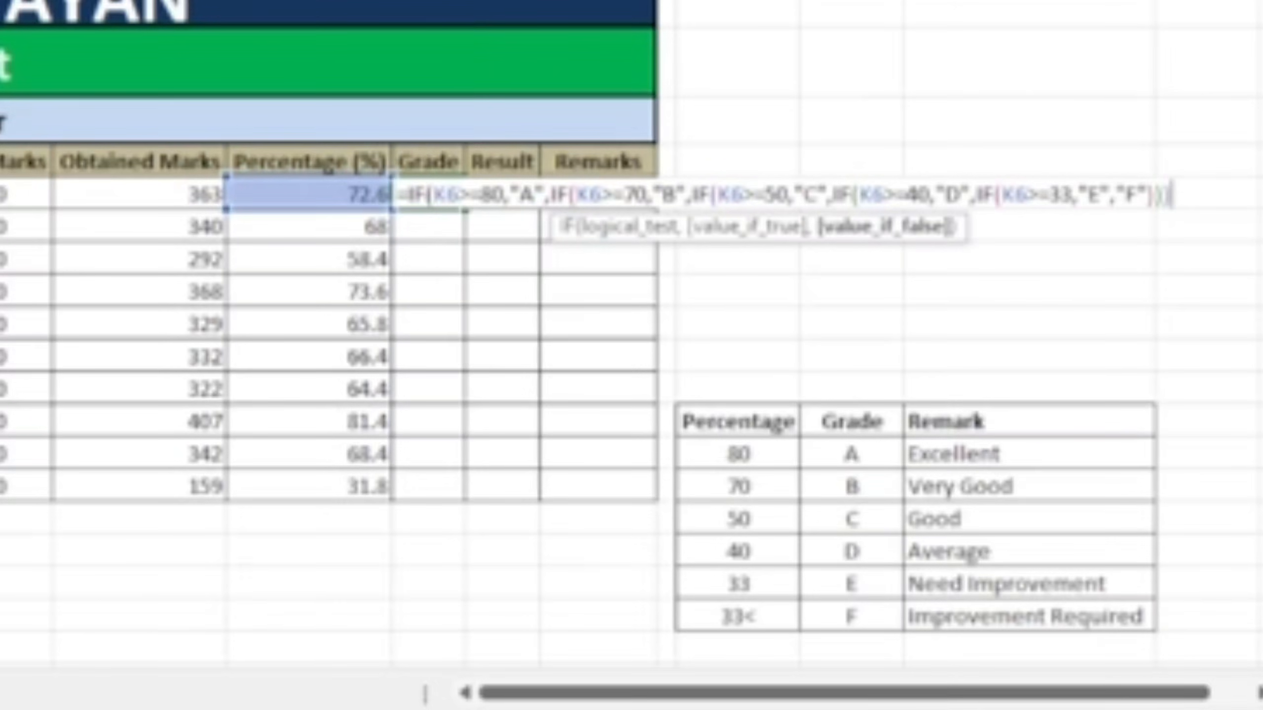
pyautogui.write('))')
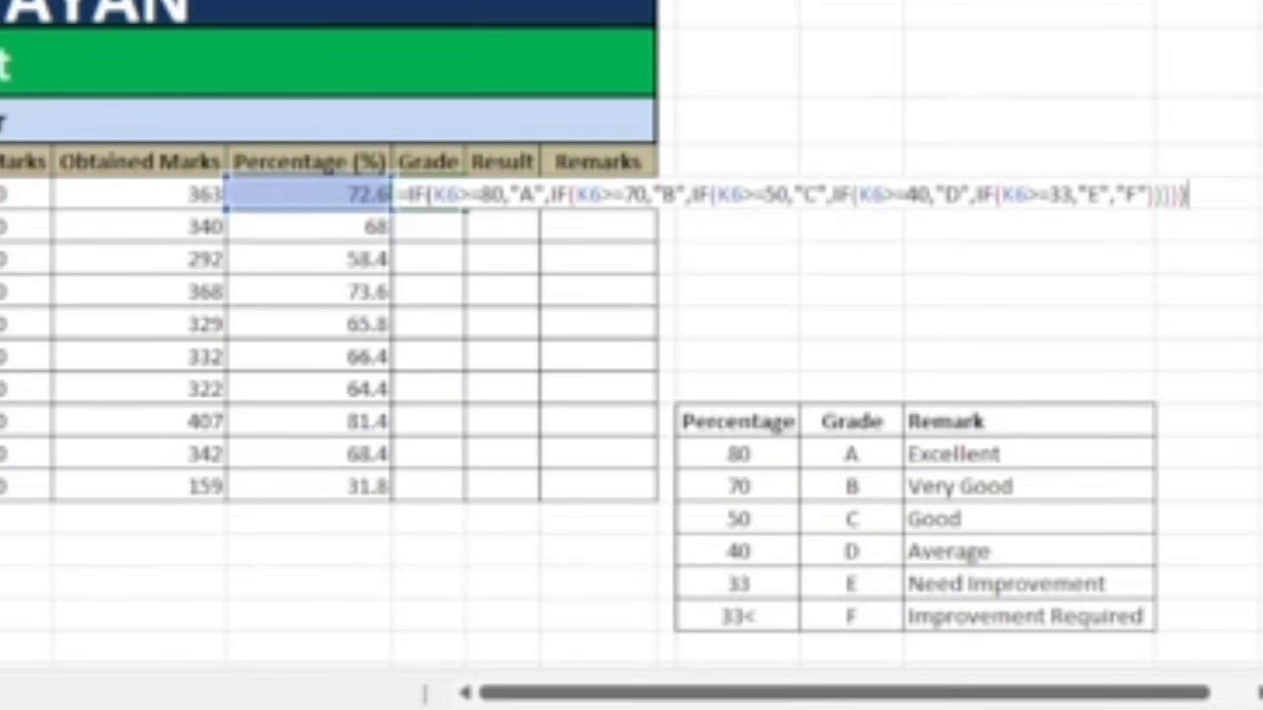
pyautogui.press('Return')
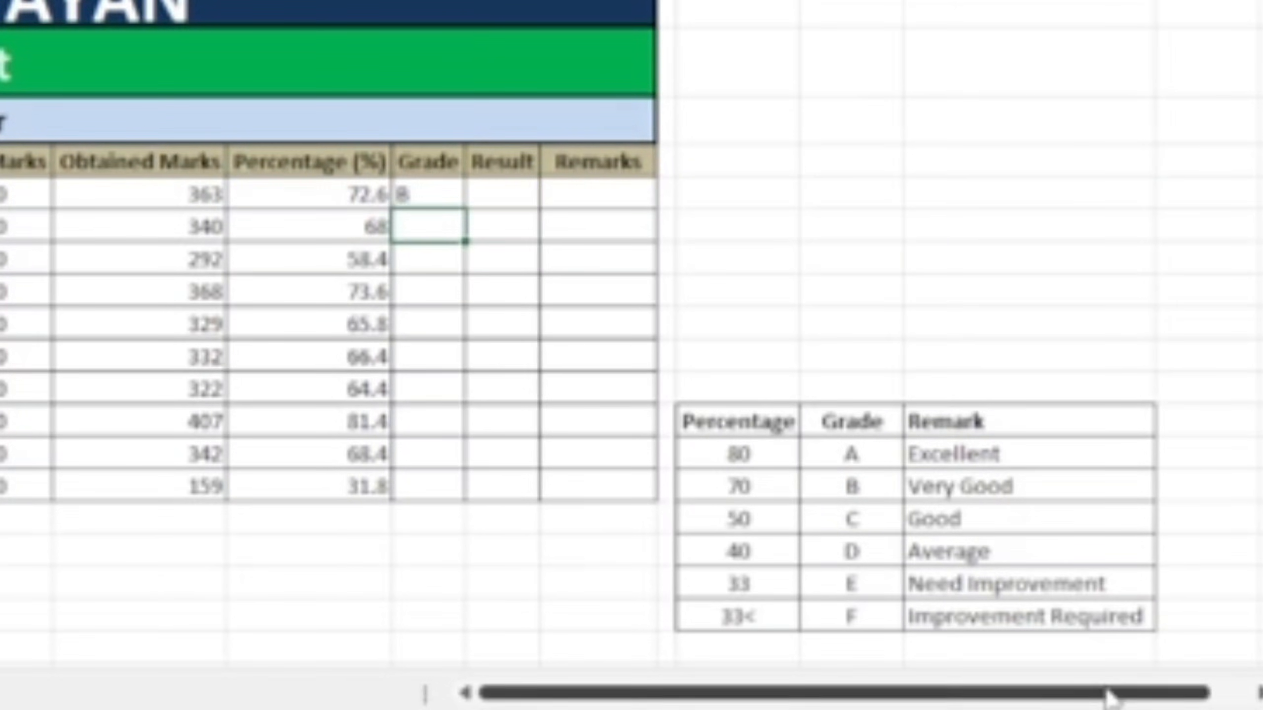
pyautogui.click(409, 188)
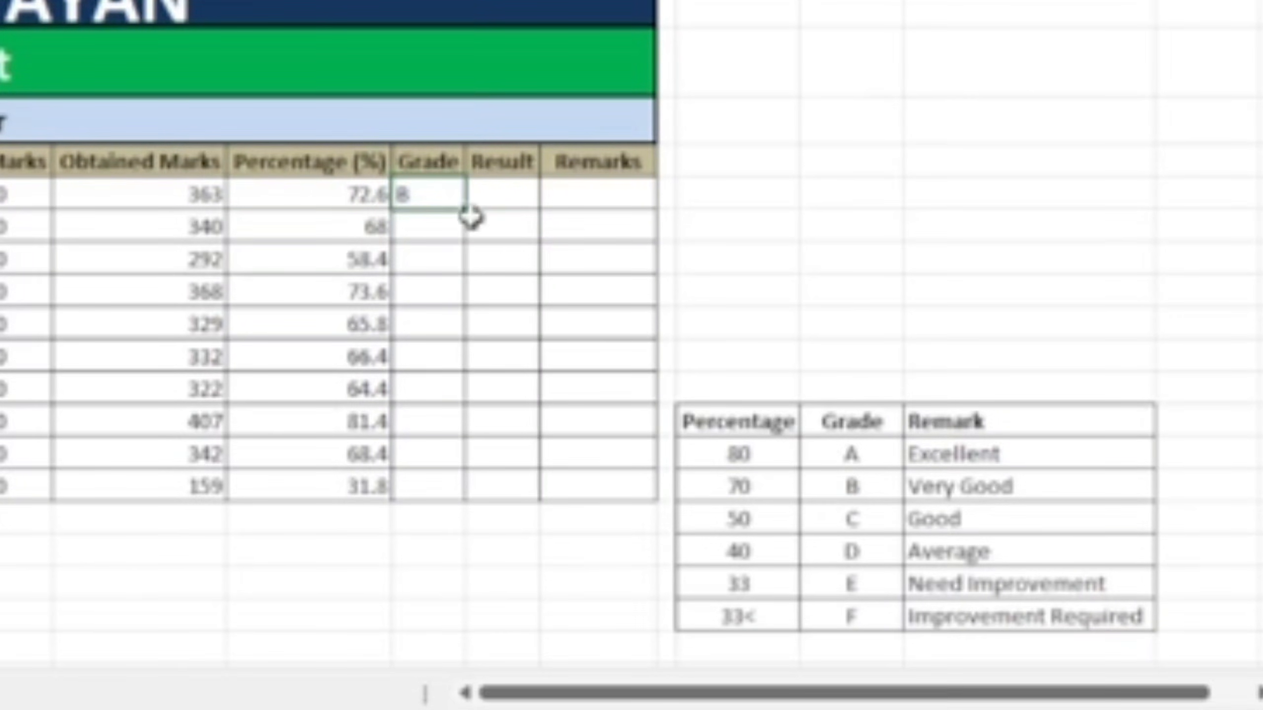
pyautogui.moveTo(472, 210); pyautogui.dragTo(483, 489)
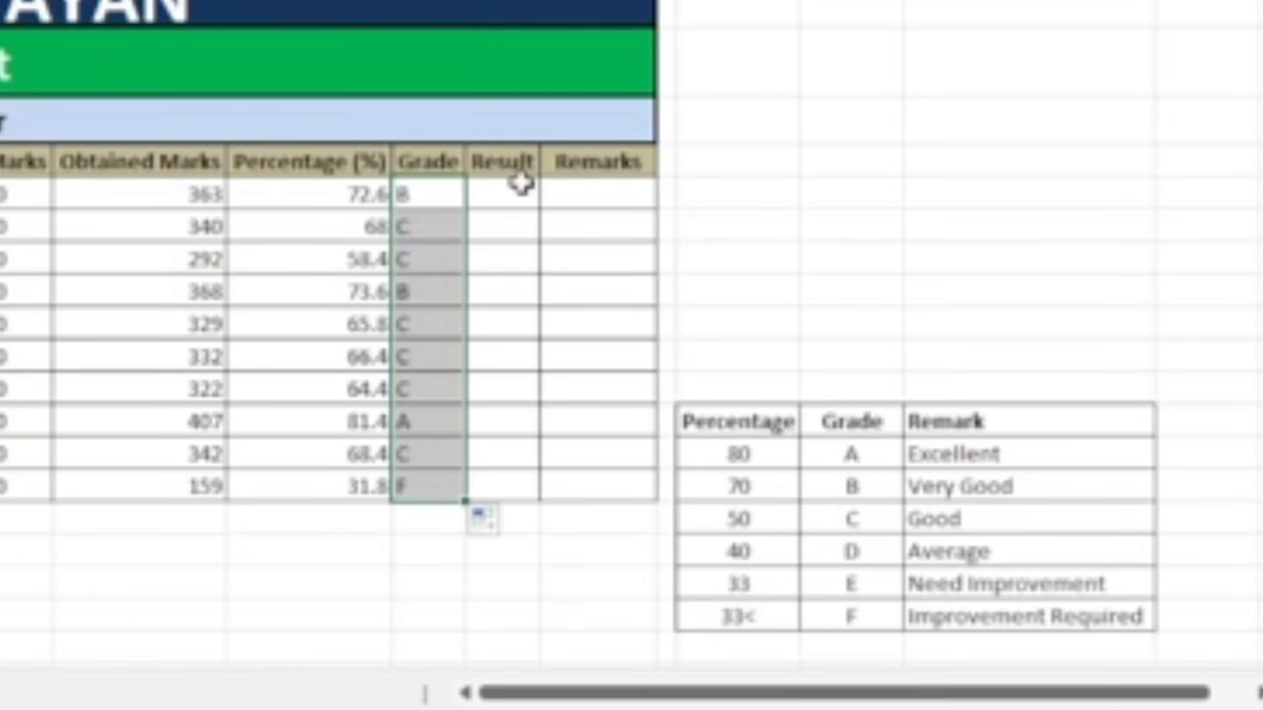
# Start an IF formula for all student rows of the Result column, testing whether the grade L6="F".
pyautogui.moveTo(504, 189); pyautogui.dragTo(496, 481)
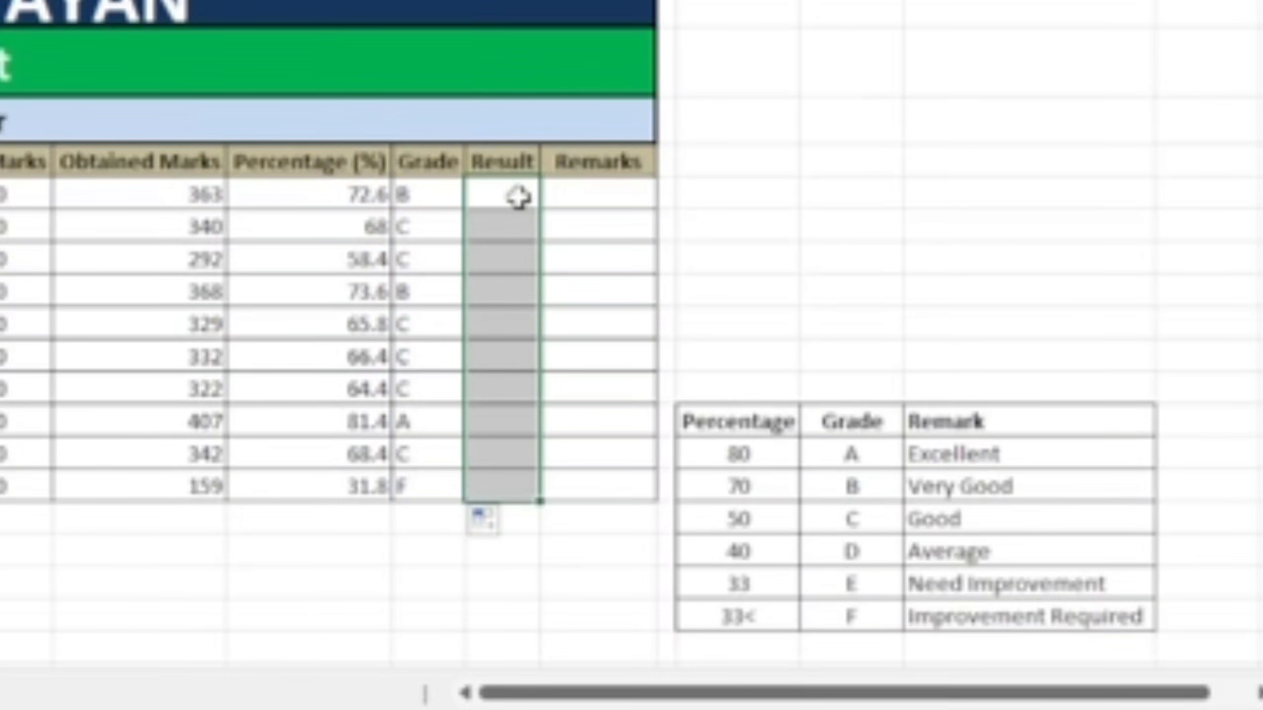
pyautogui.write('=')
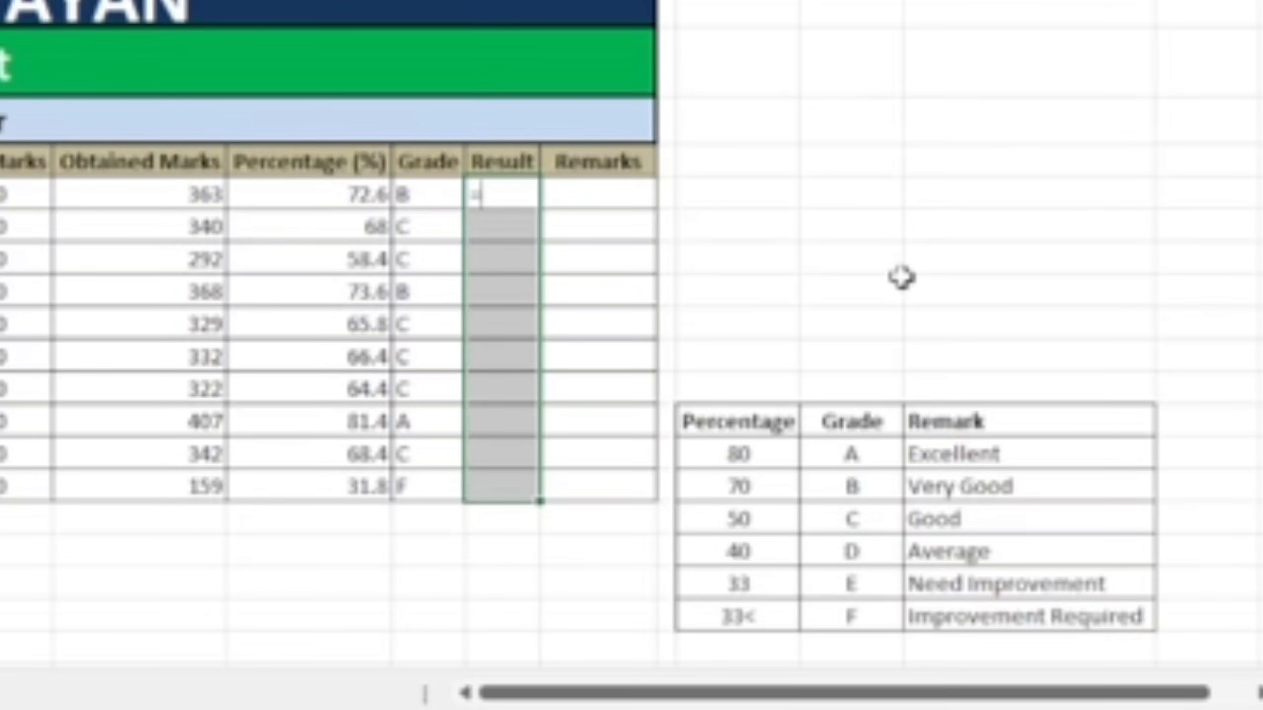
pyautogui.write('if')
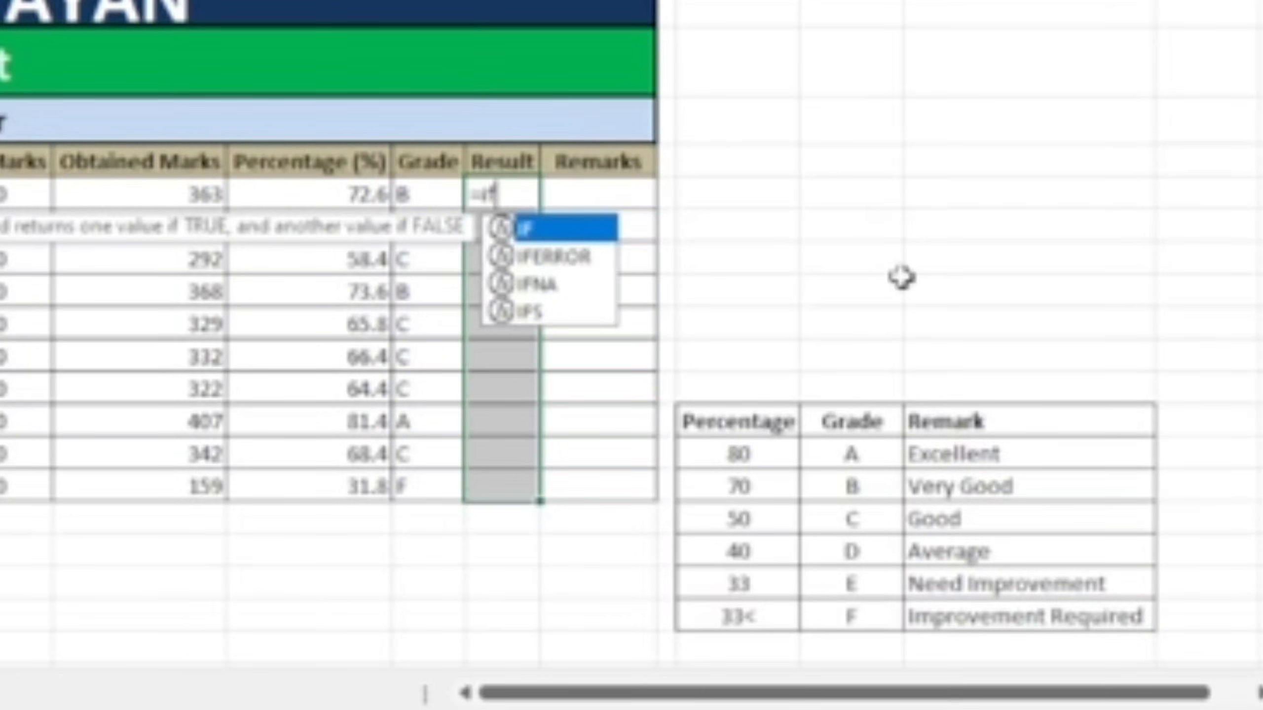
pyautogui.press('Tab')
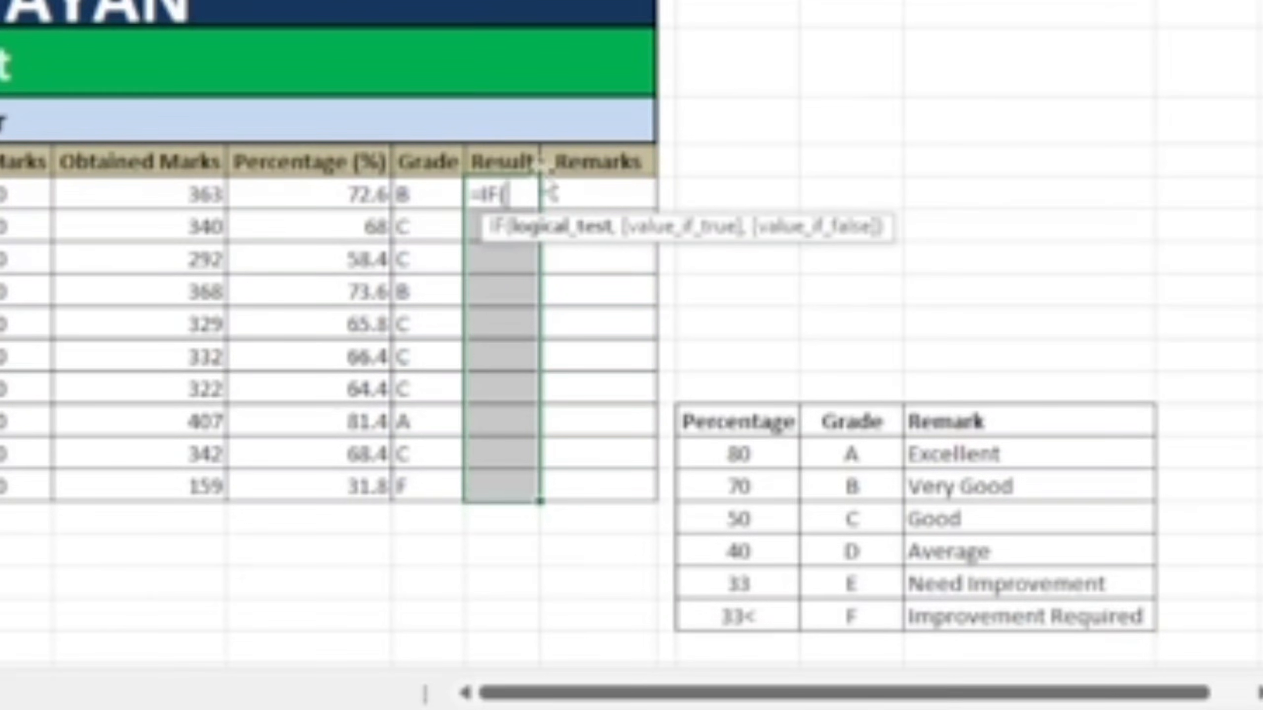
pyautogui.click(427, 197)
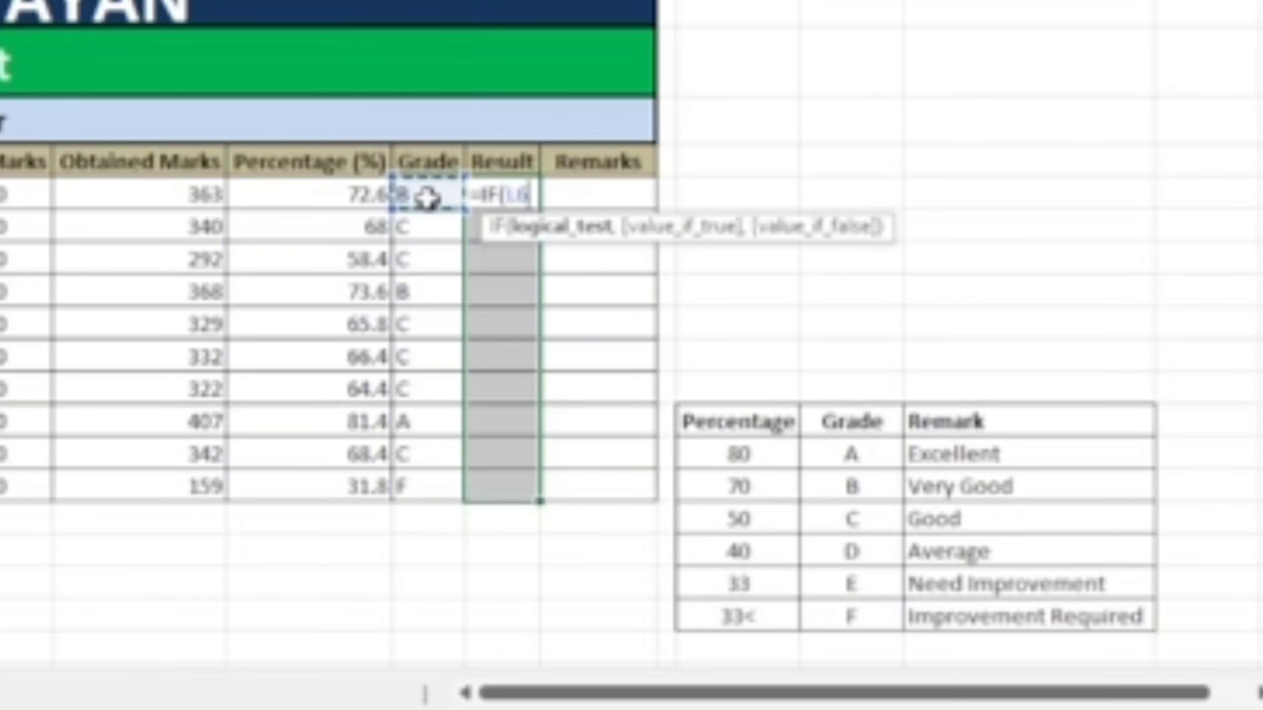
pyautogui.write('="F"')
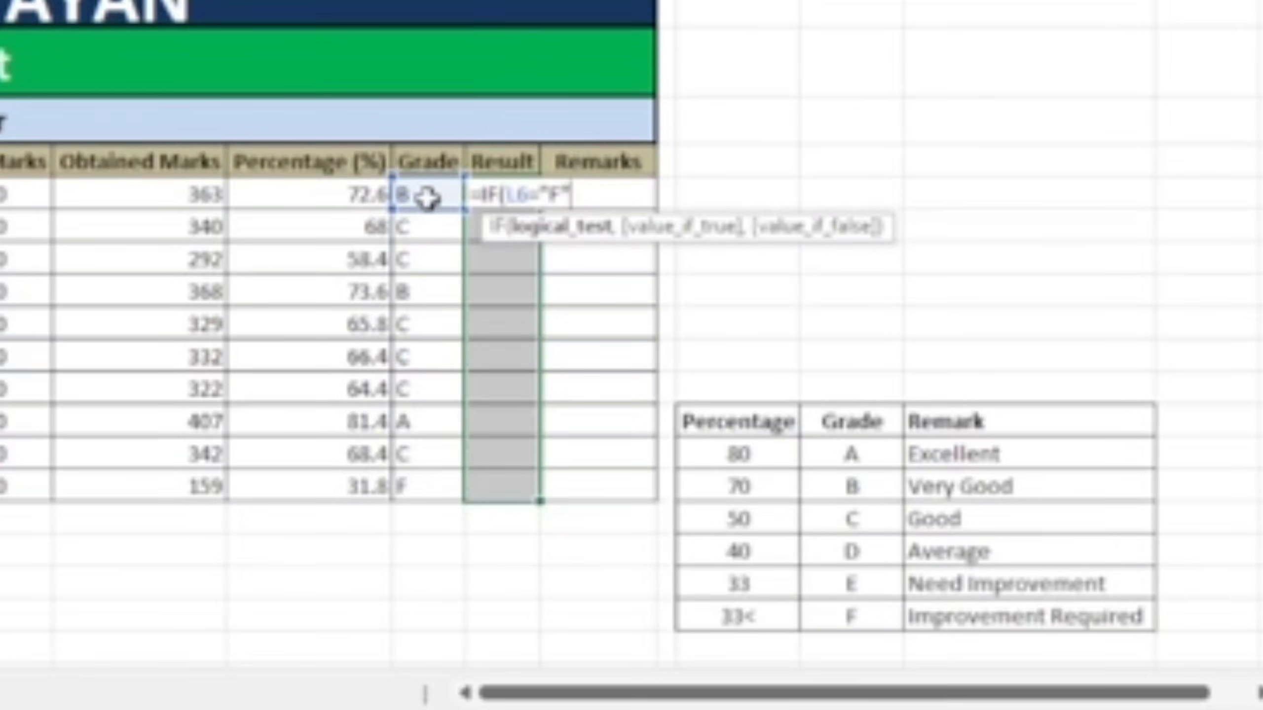
pyautogui.write(',')
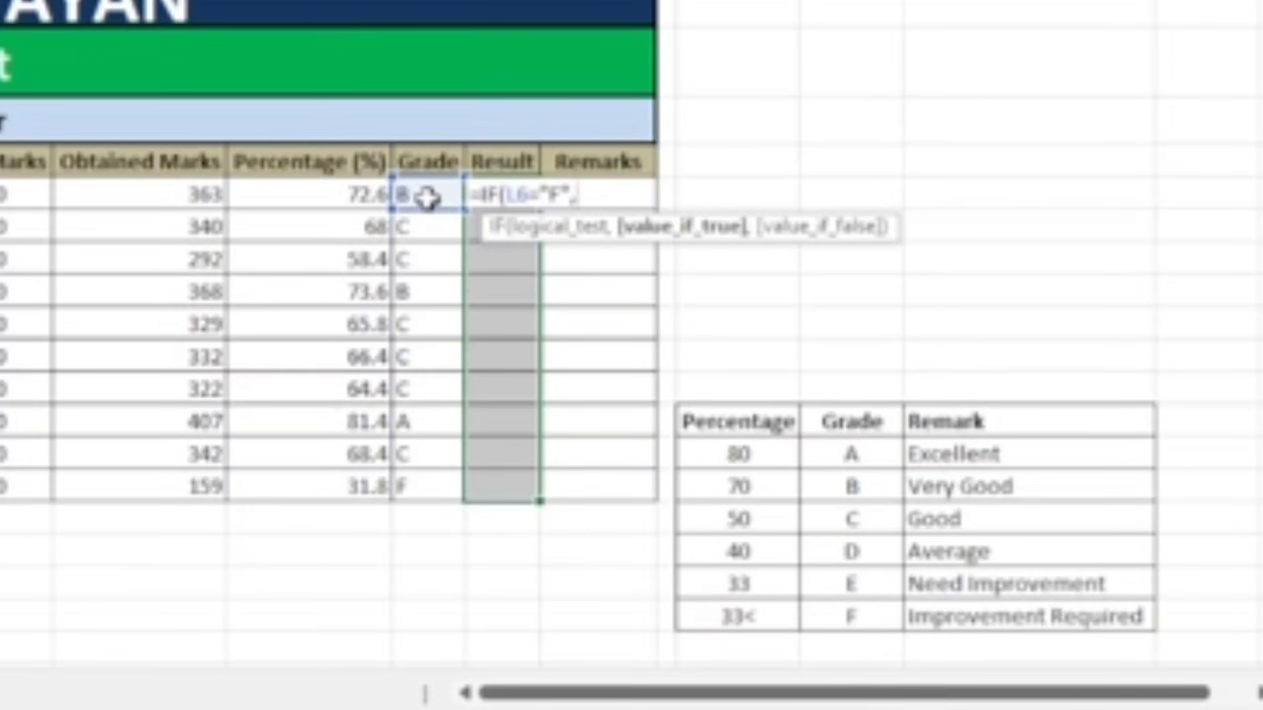
pyautogui.write('FA')
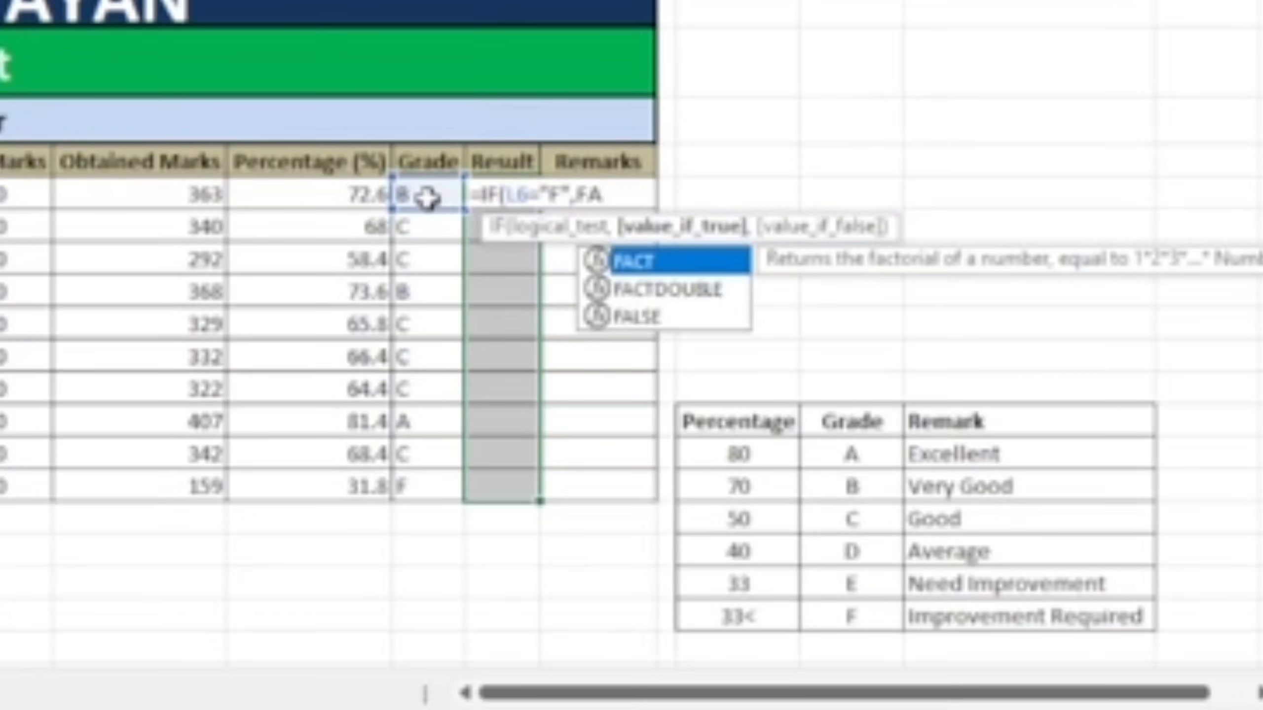
pyautogui.write('Il')
pyautogui.press('BackSpace')
pyautogui.press('BackSpace')
pyautogui.press('BackSpace')
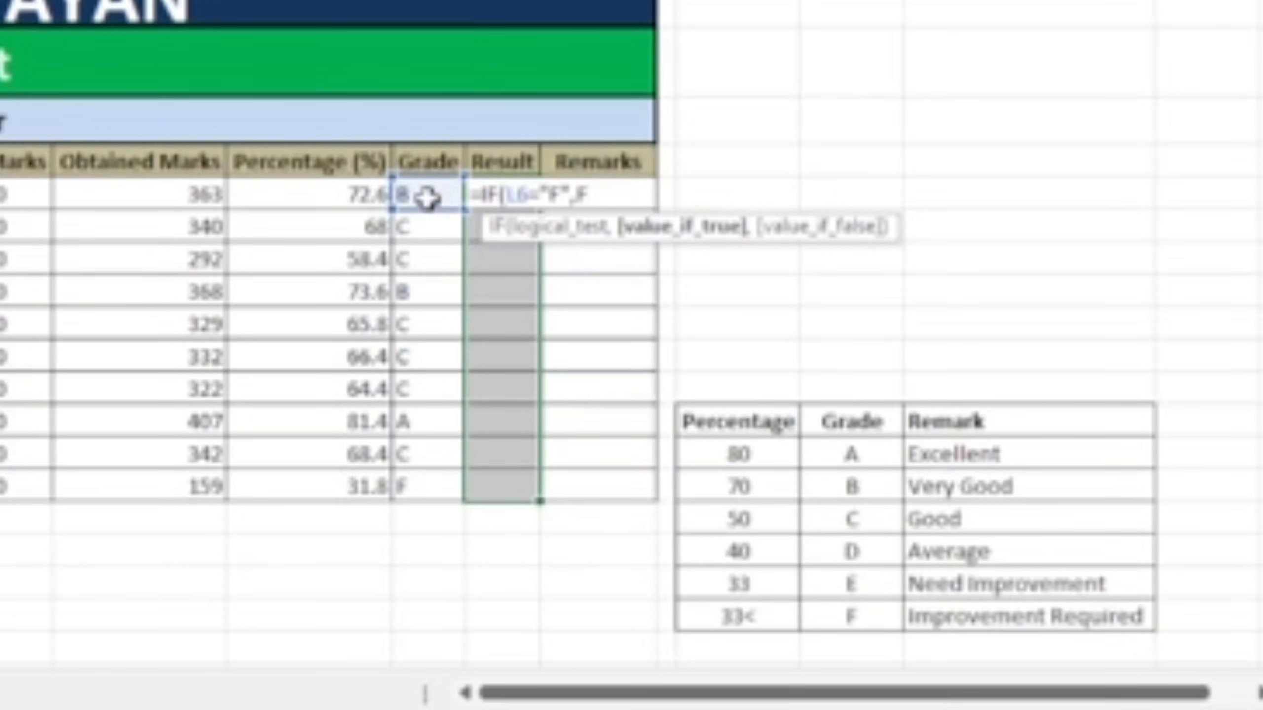
pyautogui.press('BackSpace')
pyautogui.write('AOI')
pyautogui.press('BackSpace')
pyautogui.press('BackSpace')
pyautogui.press('BackSpace')
pyautogui.write('f')
pyautogui.press('BackSpace')
pyautogui.write('Fa')
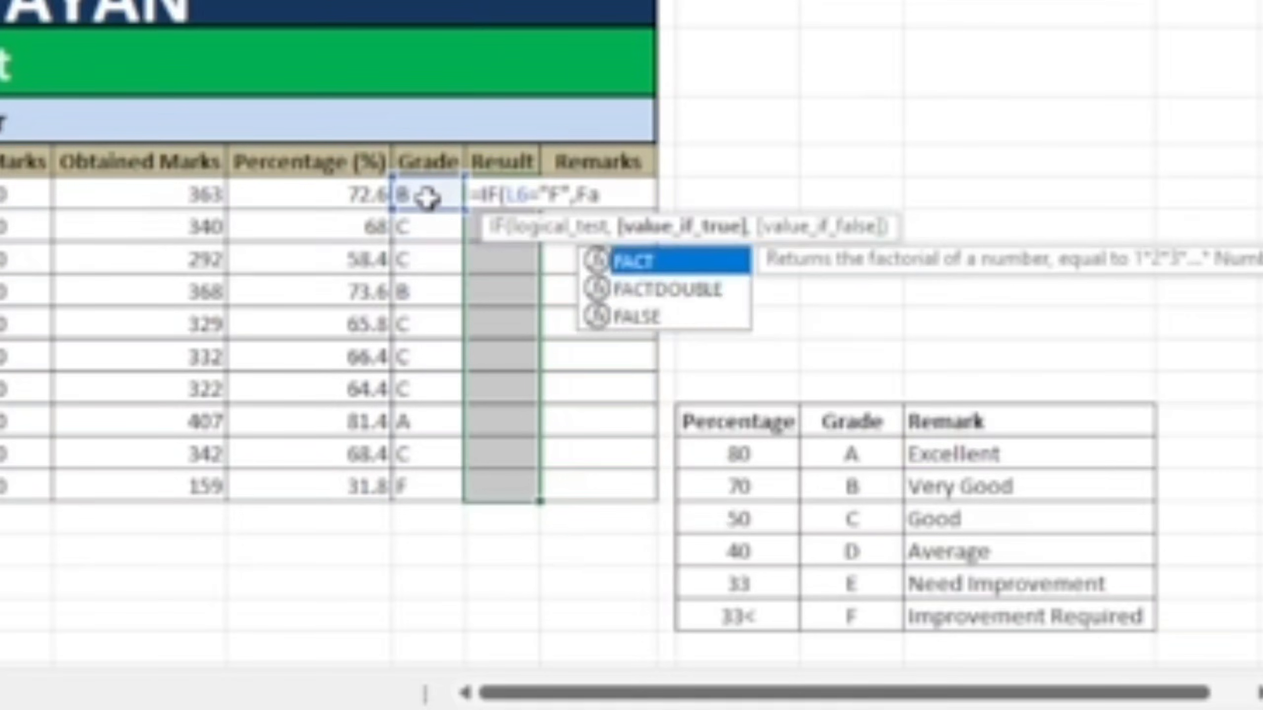
pyautogui.write('il,')
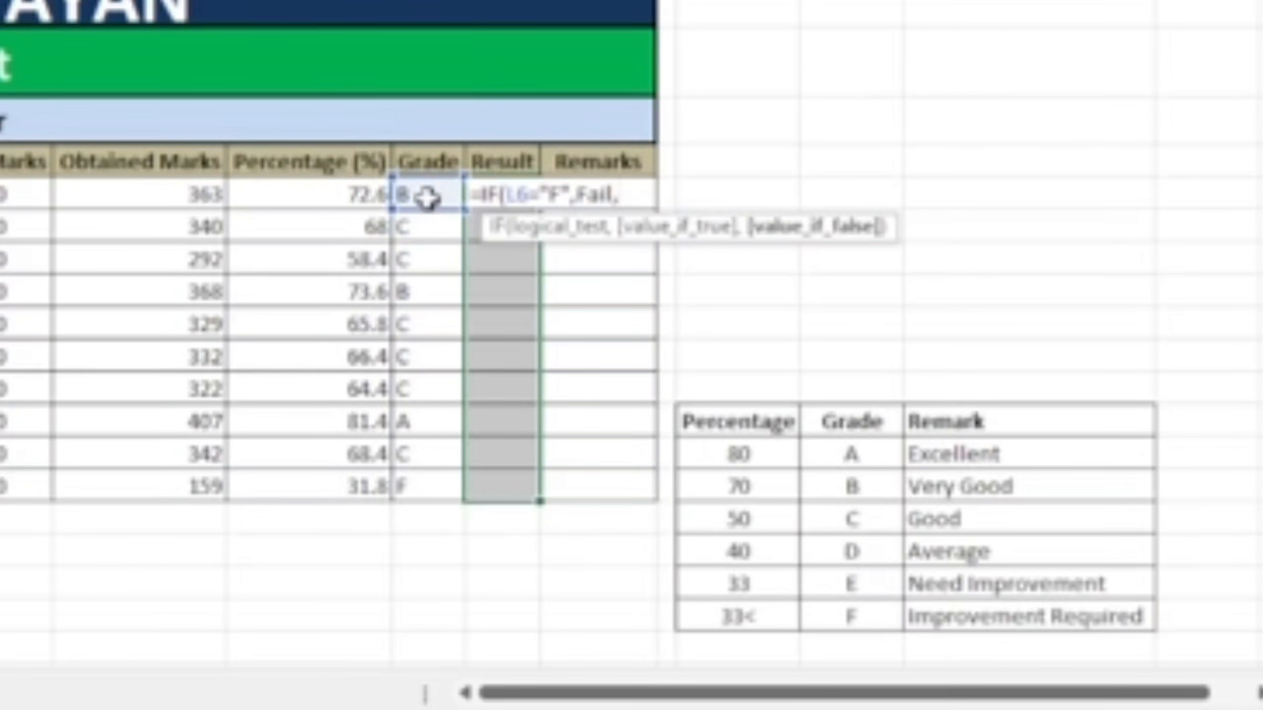
pyautogui.press('BackSpace')
pyautogui.press('BackSpace')
pyautogui.press('BackSpace')
pyautogui.press('BackSpace')
pyautogui.press('BackSpace')
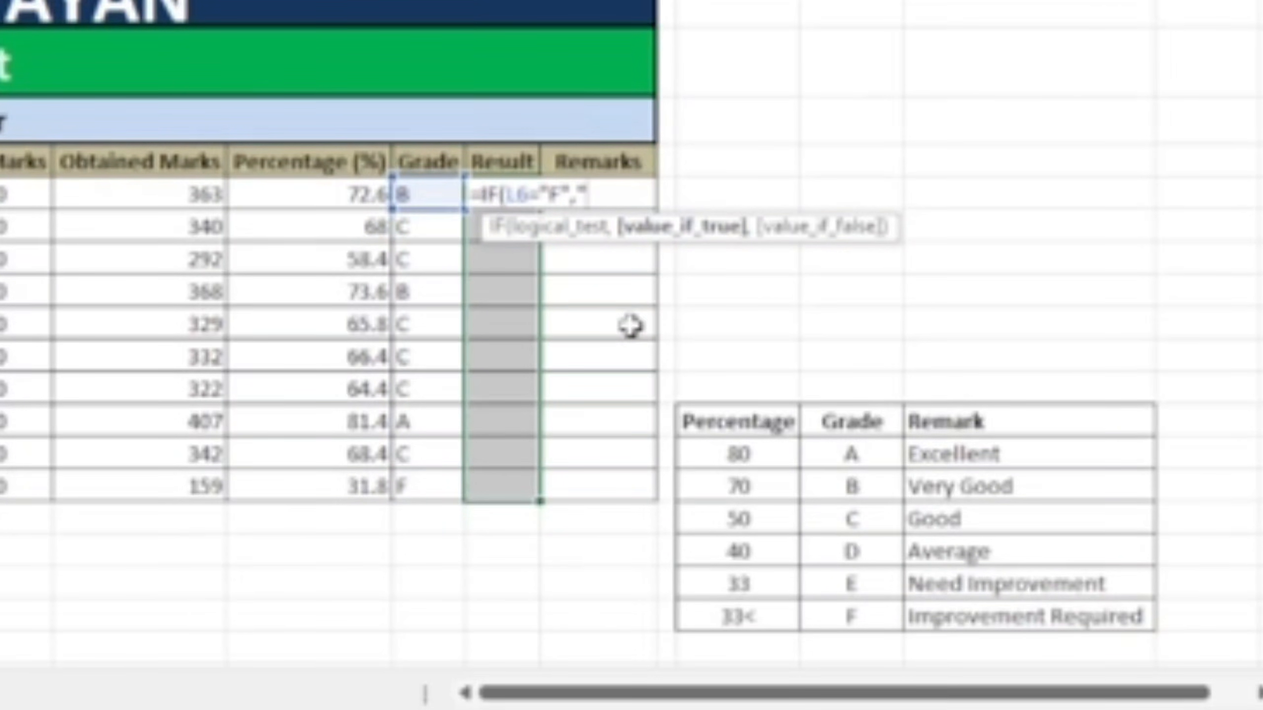
# Complete the Result formula to return "Fail" when true and "Pass" otherwise, entering it in all selected Result cells at once.
pyautogui.write('Fail",')
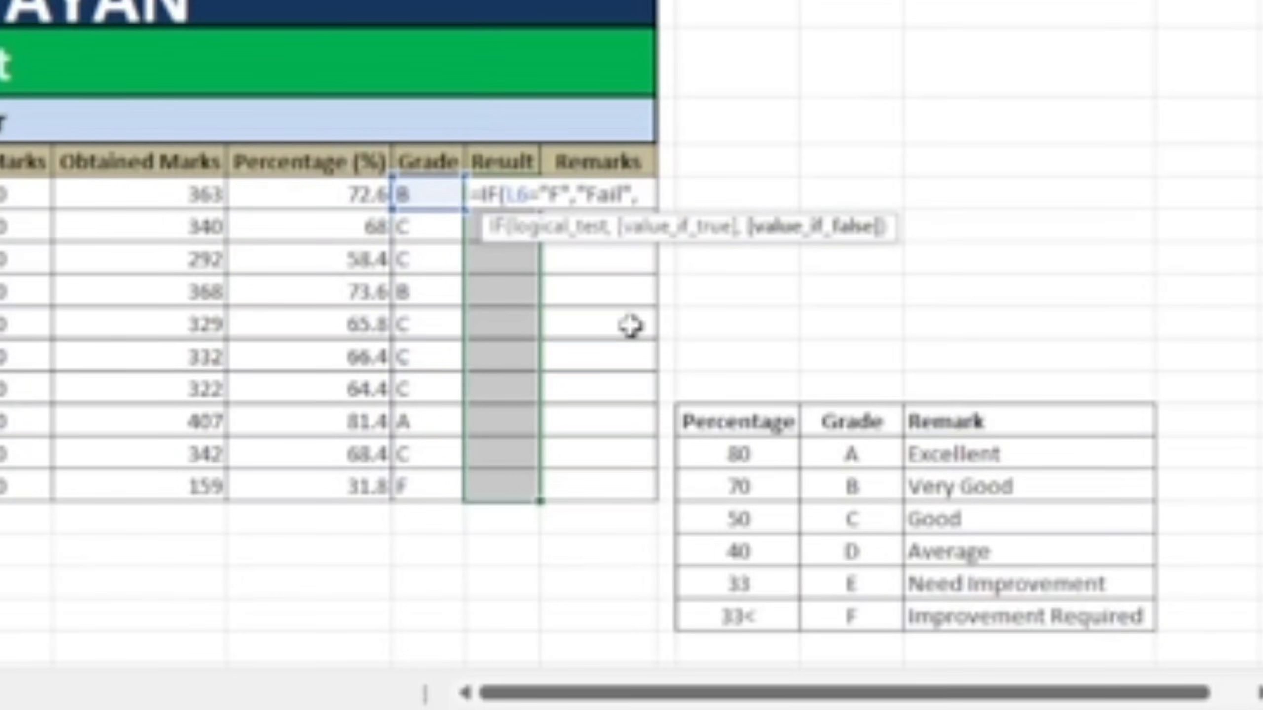
pyautogui.write('"')
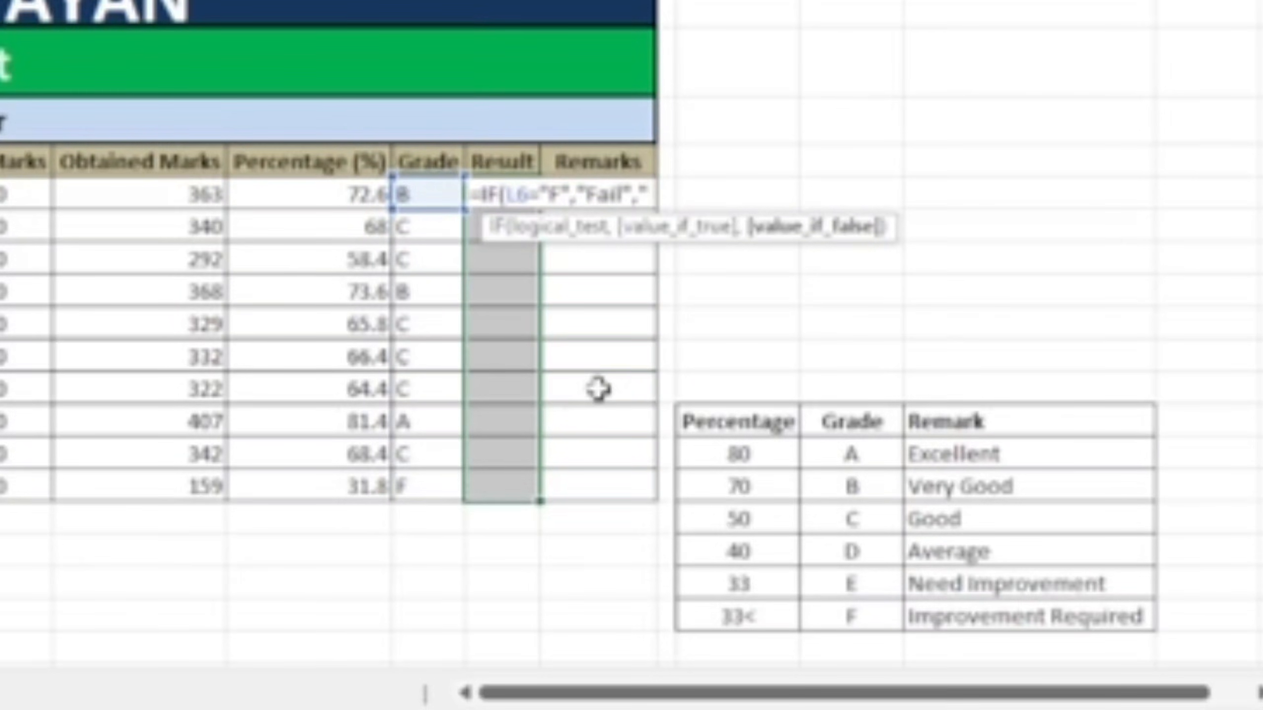
pyautogui.write('Pass')
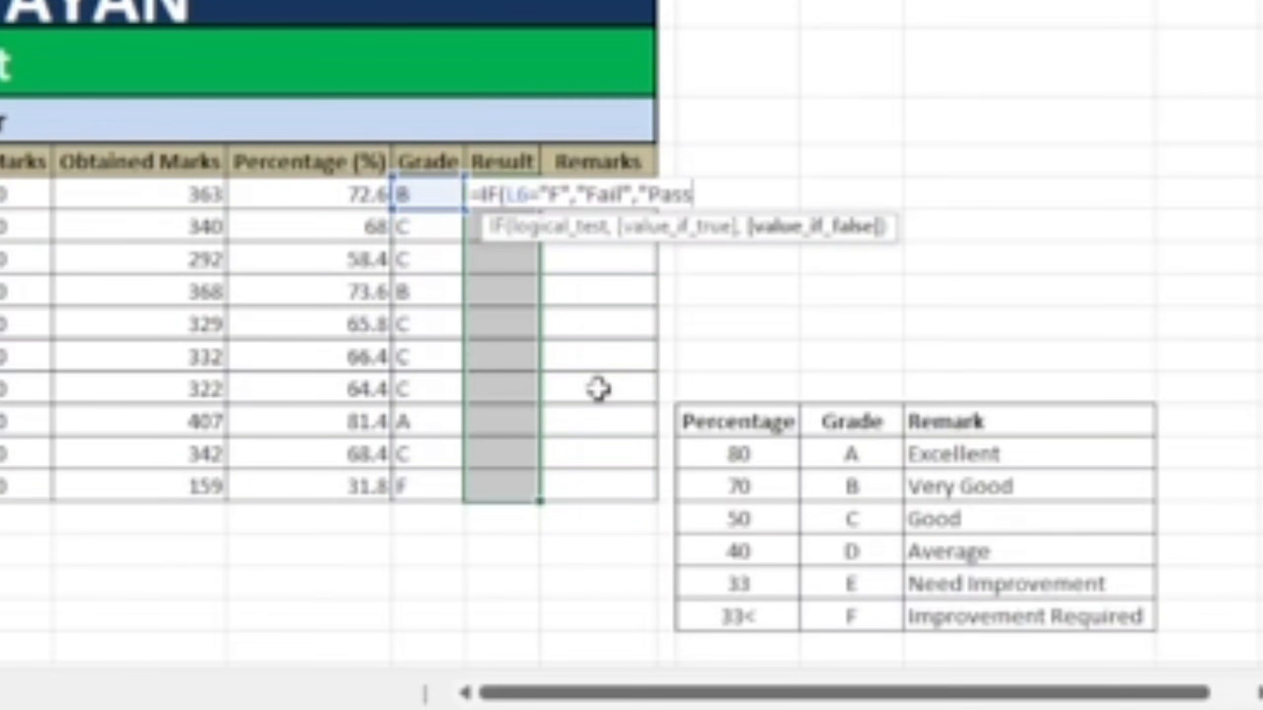
pyautogui.write('")')
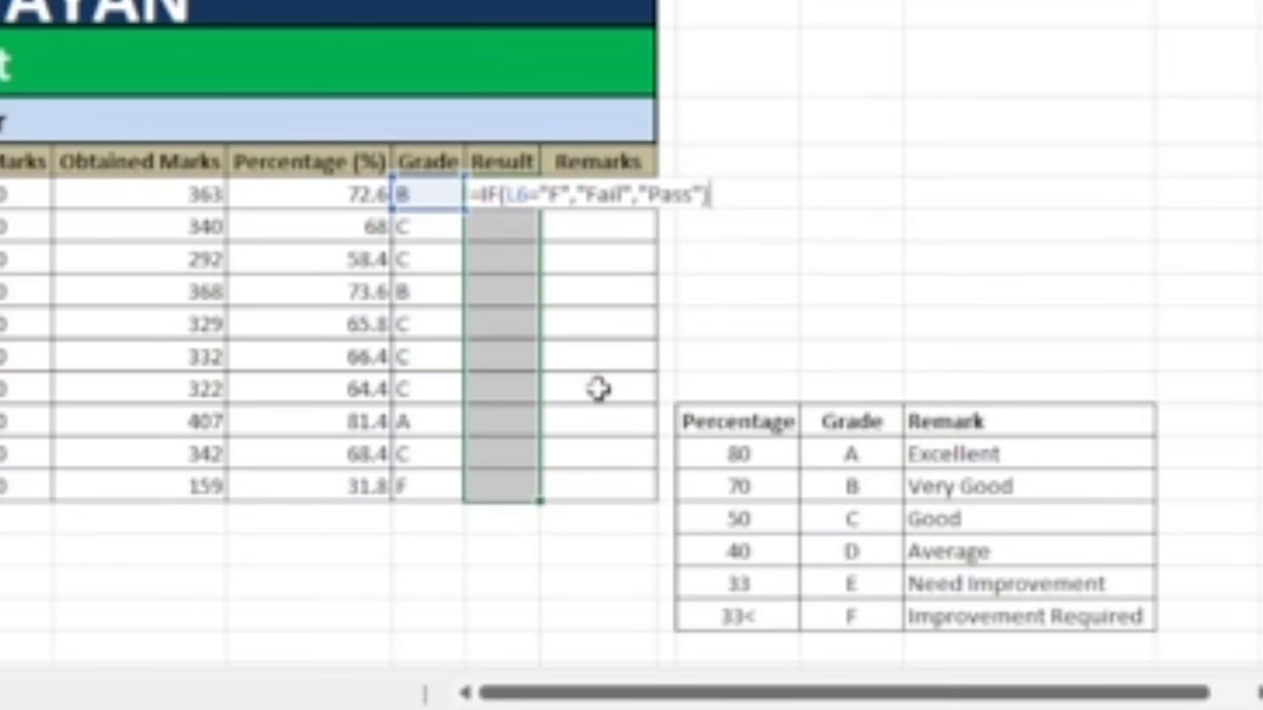
pyautogui.hotkey('ctrl', 'Return')
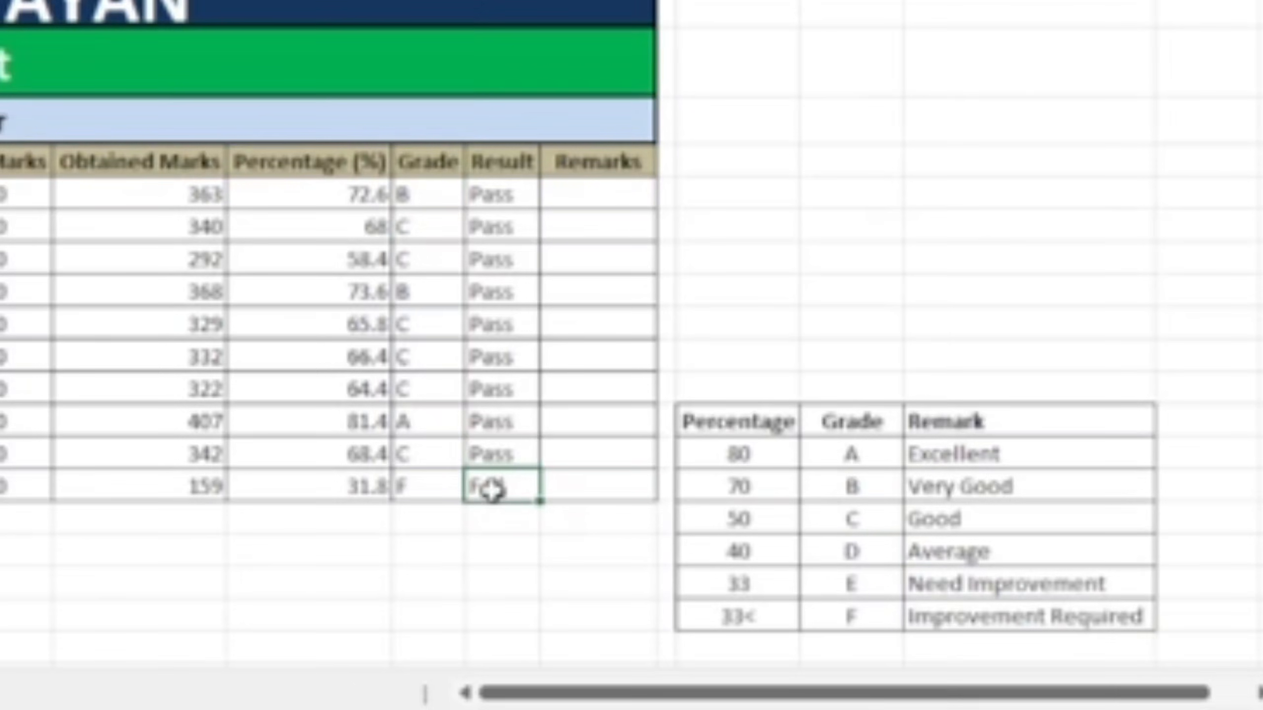
# Start an IF formula in the first student's Remarks cell that returns "Excellent" when the grade L6="A".
pyautogui.click(596, 197)
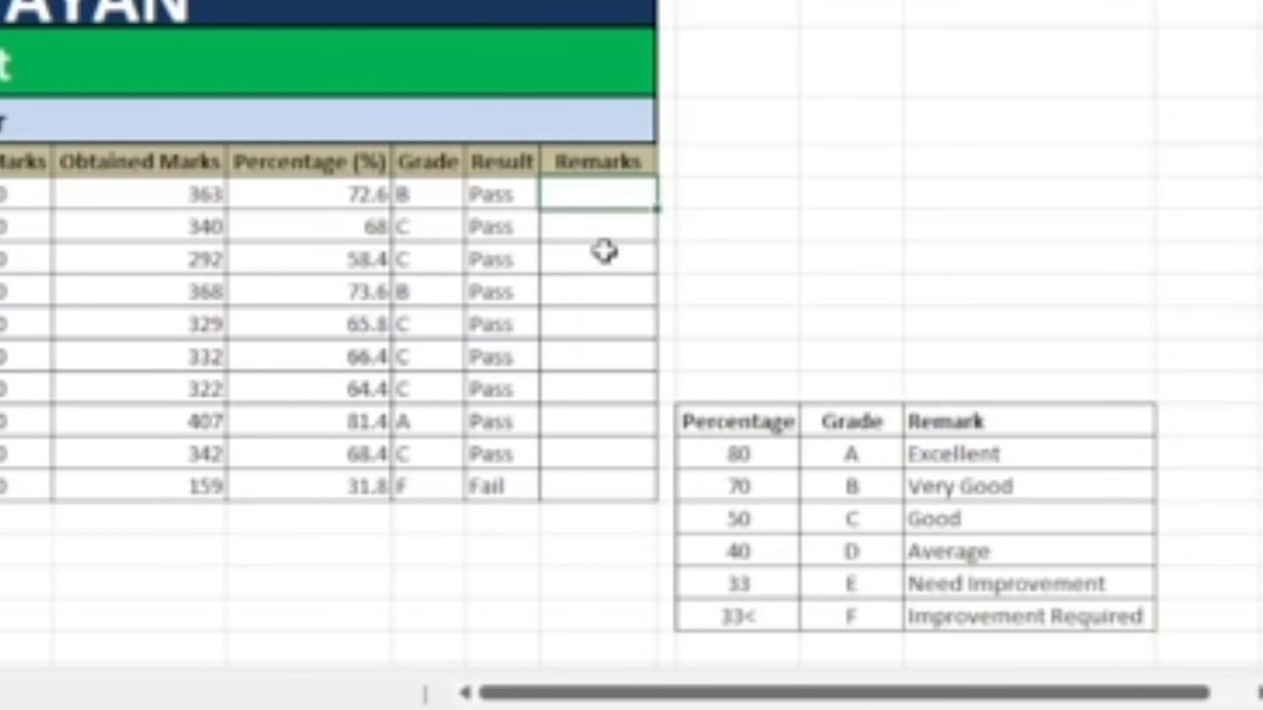
pyautogui.write('=if(')
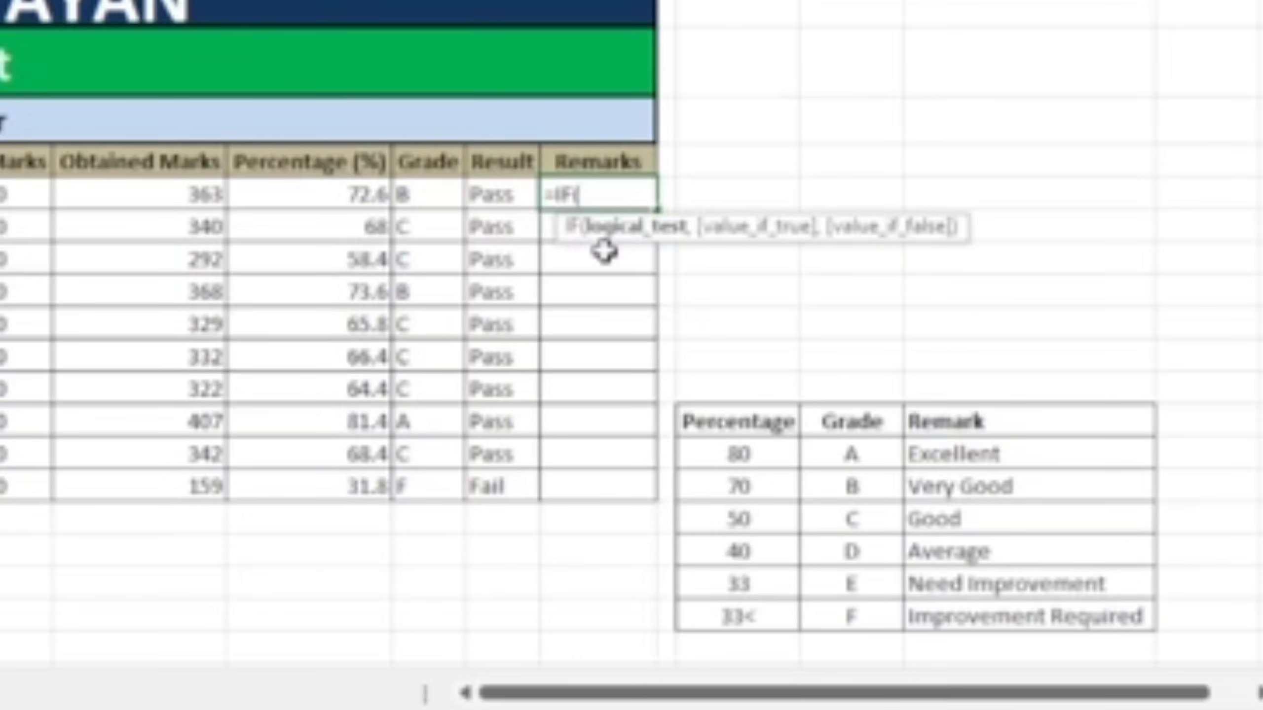
pyautogui.click(442, 191)
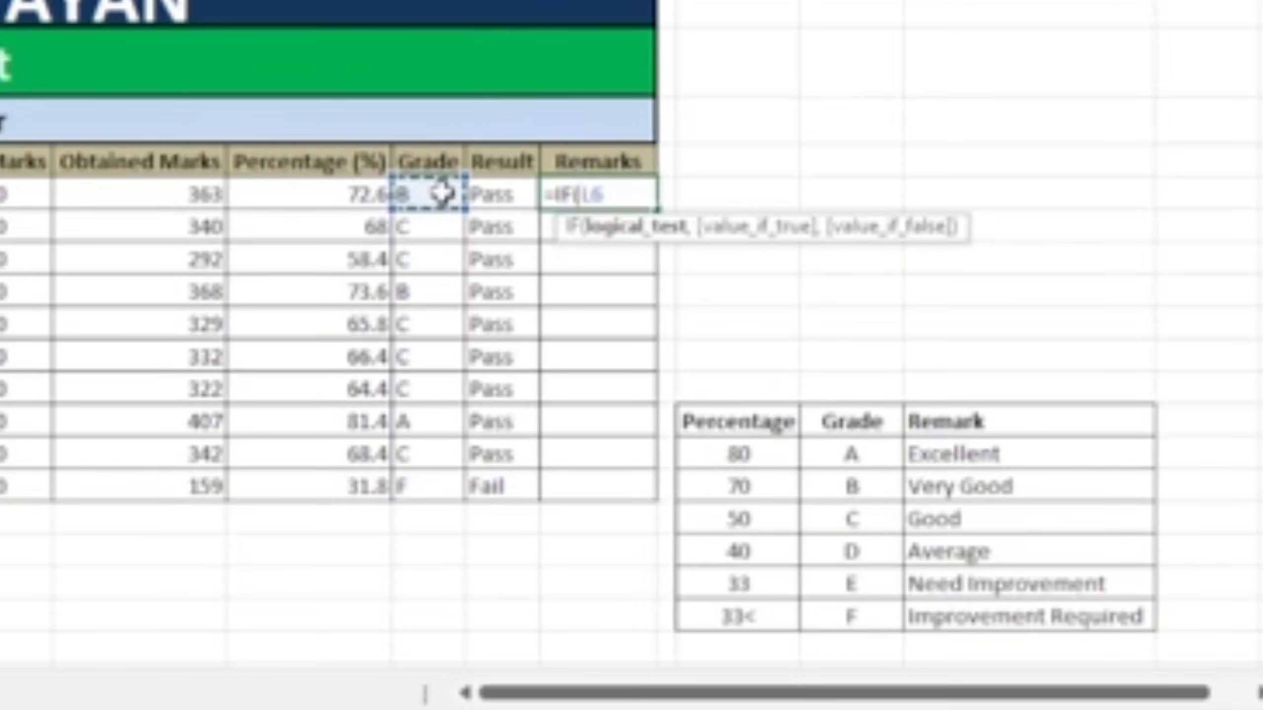
pyautogui.write('=')
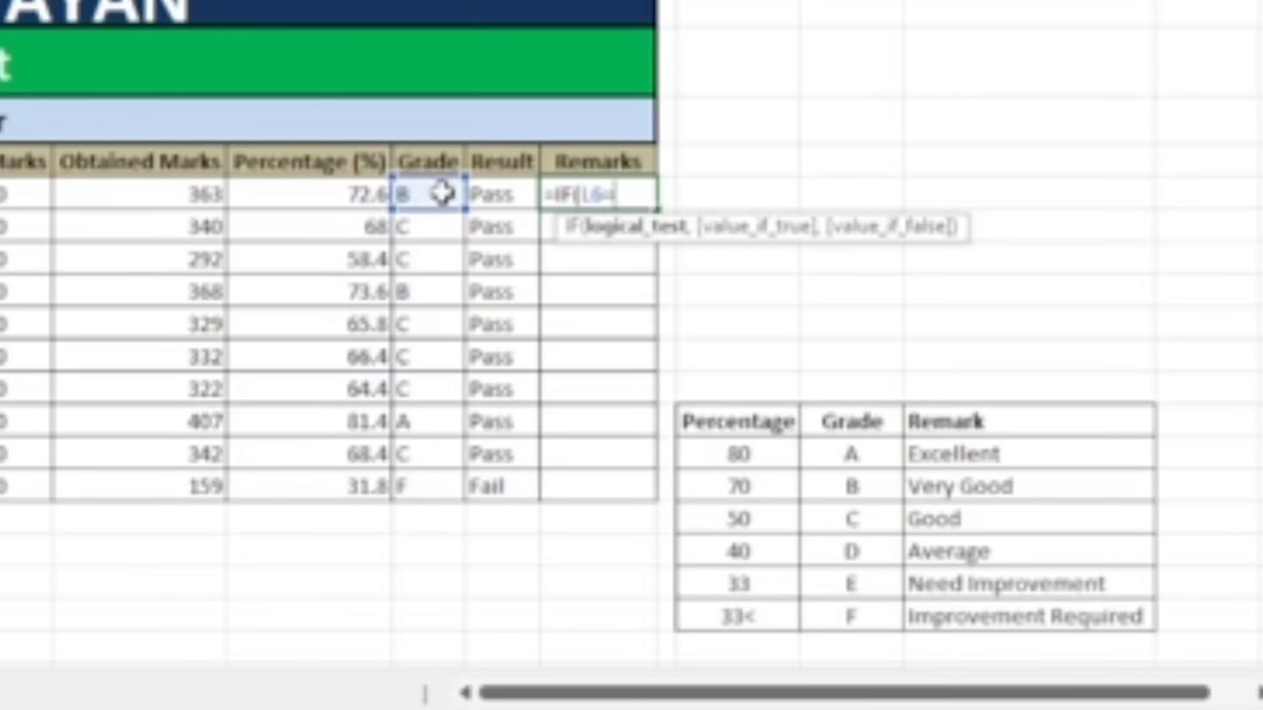
pyautogui.write('"A"')
pyautogui.write(',')
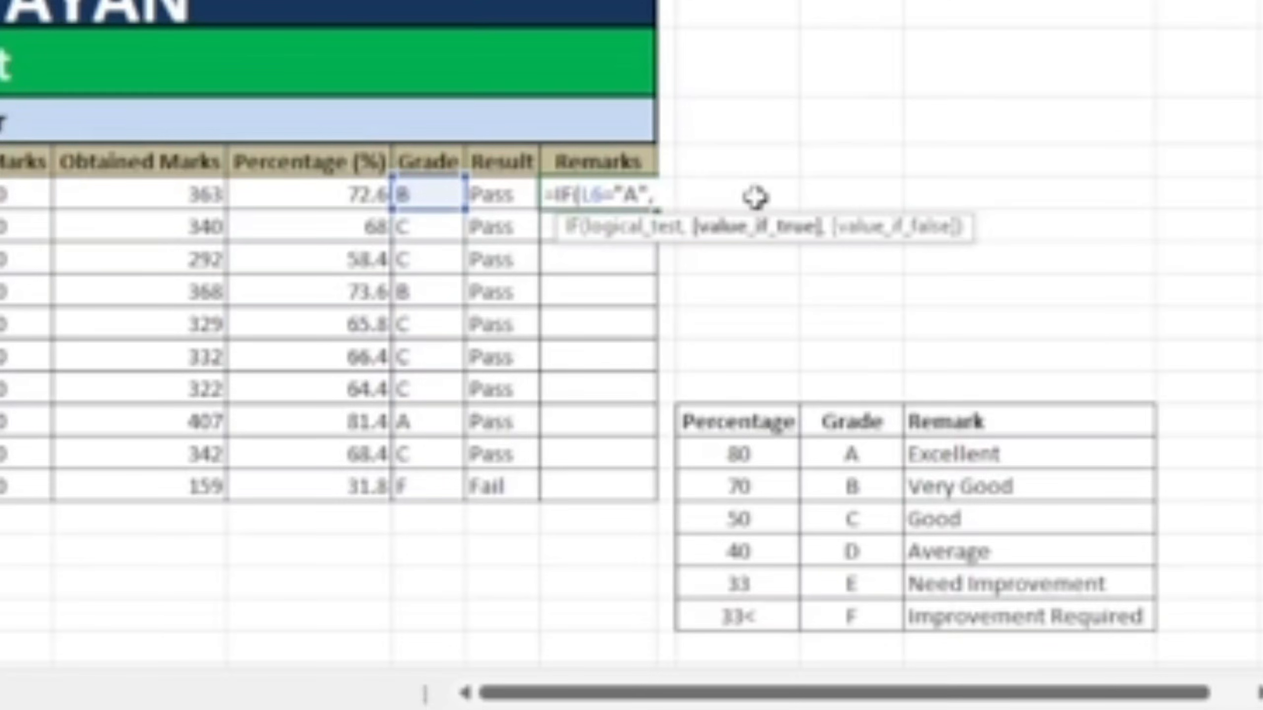
pyautogui.write('"Exce')
pyautogui.press('BackSpace')
pyautogui.write('ce')
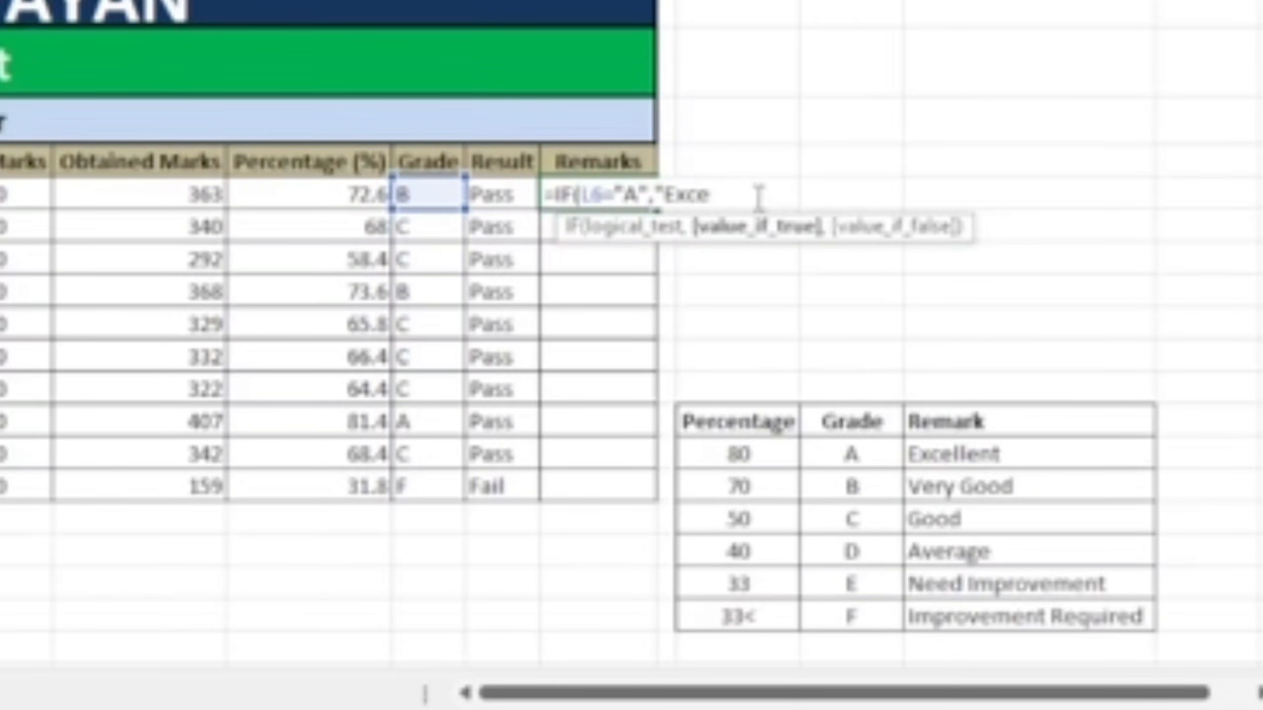
pyautogui.write('llent",')
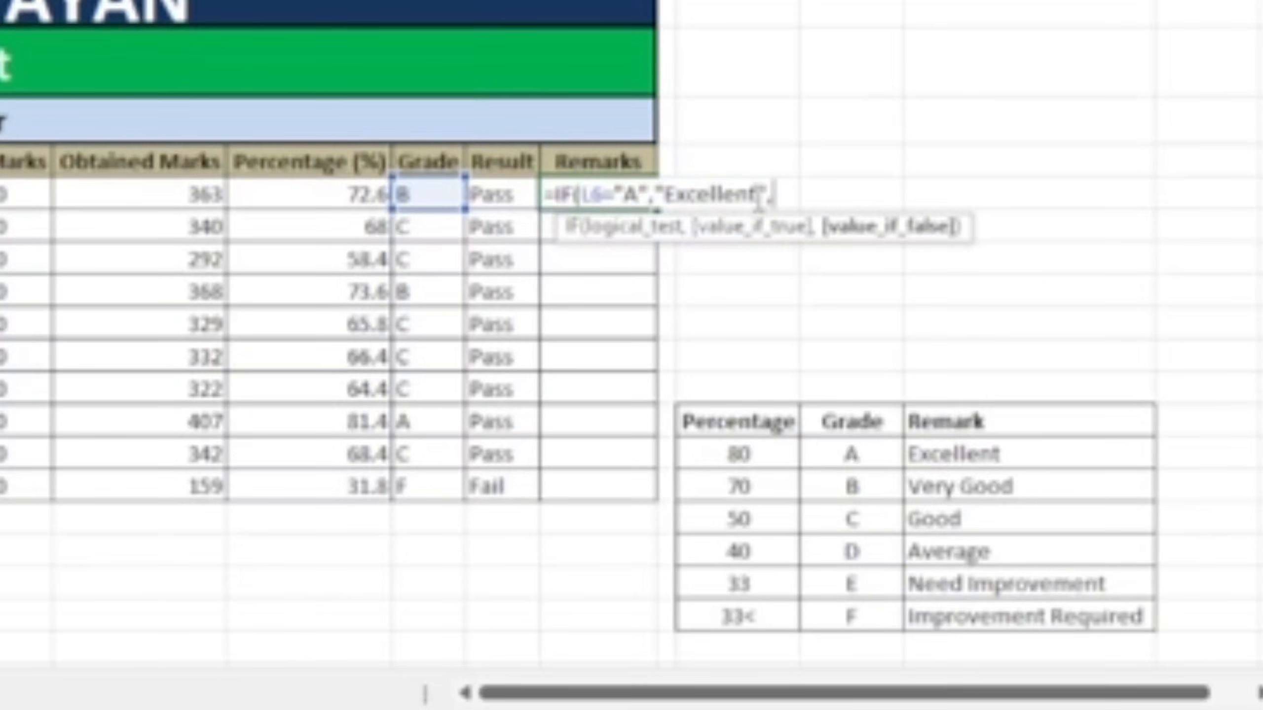
# Nest a second IF in the Remarks formula that returns "Very Good" when L6="B".
pyautogui.write('IF(')
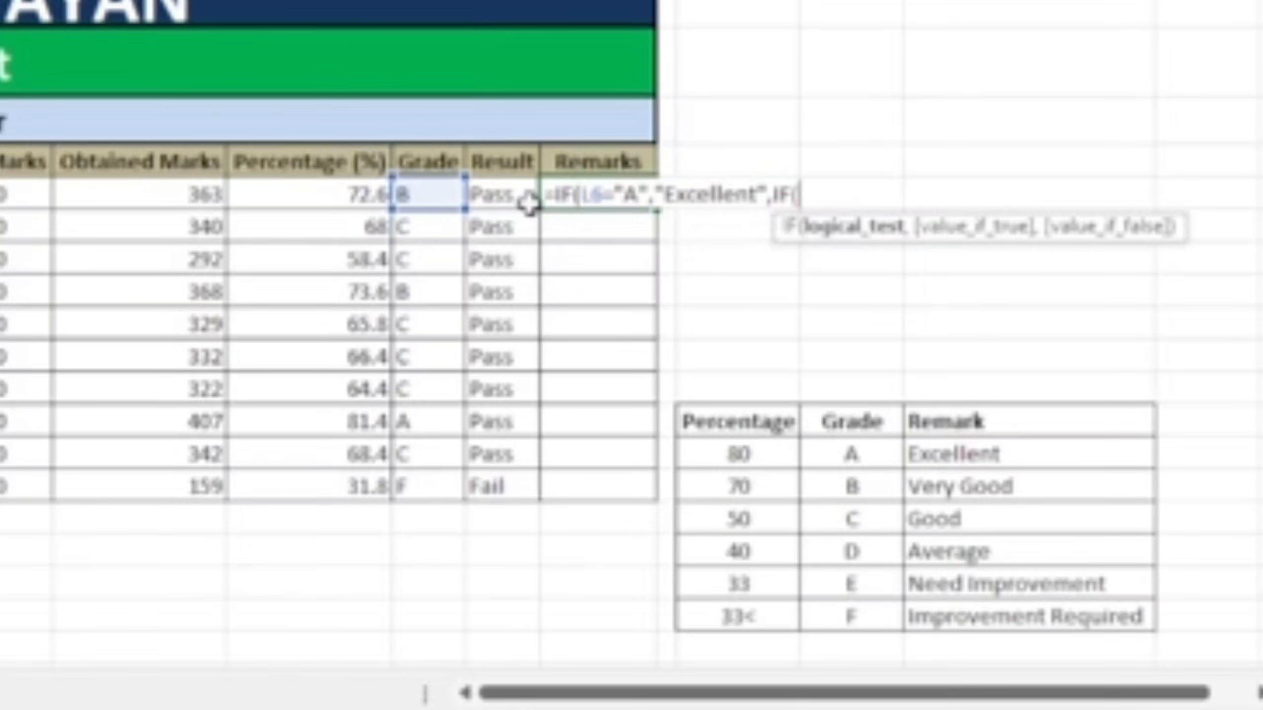
pyautogui.click(438, 193)
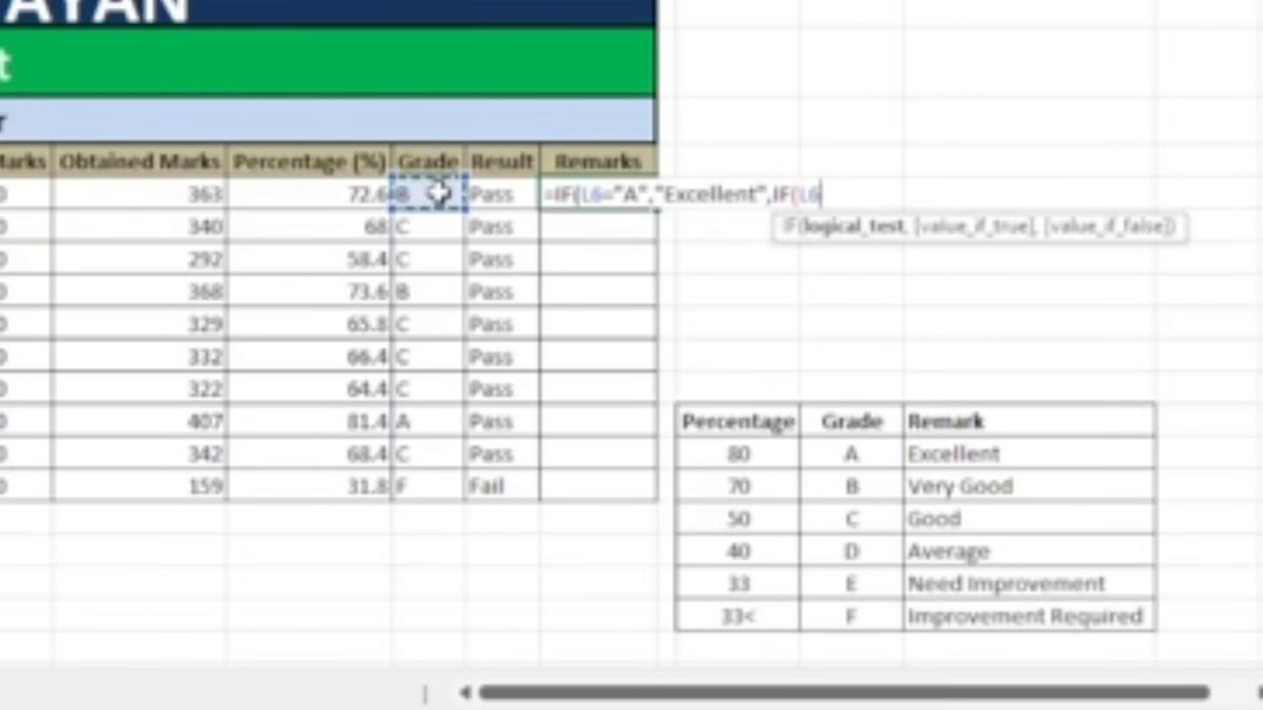
pyautogui.write('=')
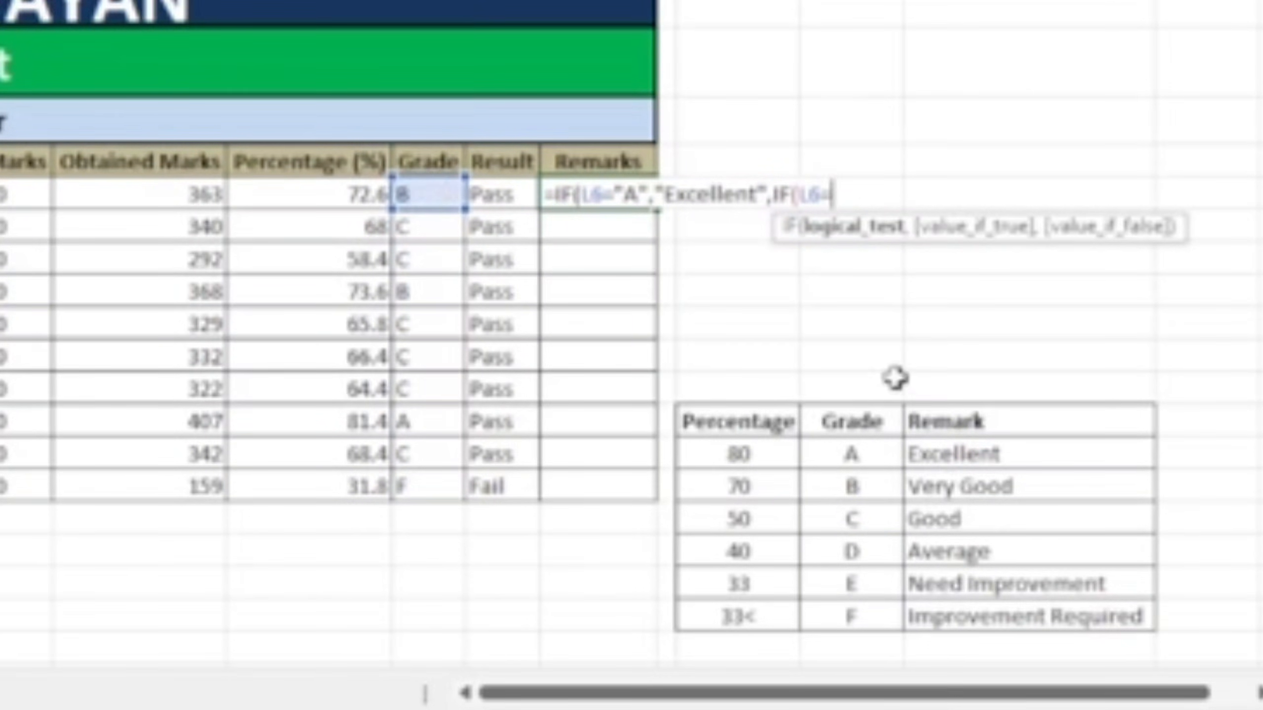
pyautogui.write('"B"')
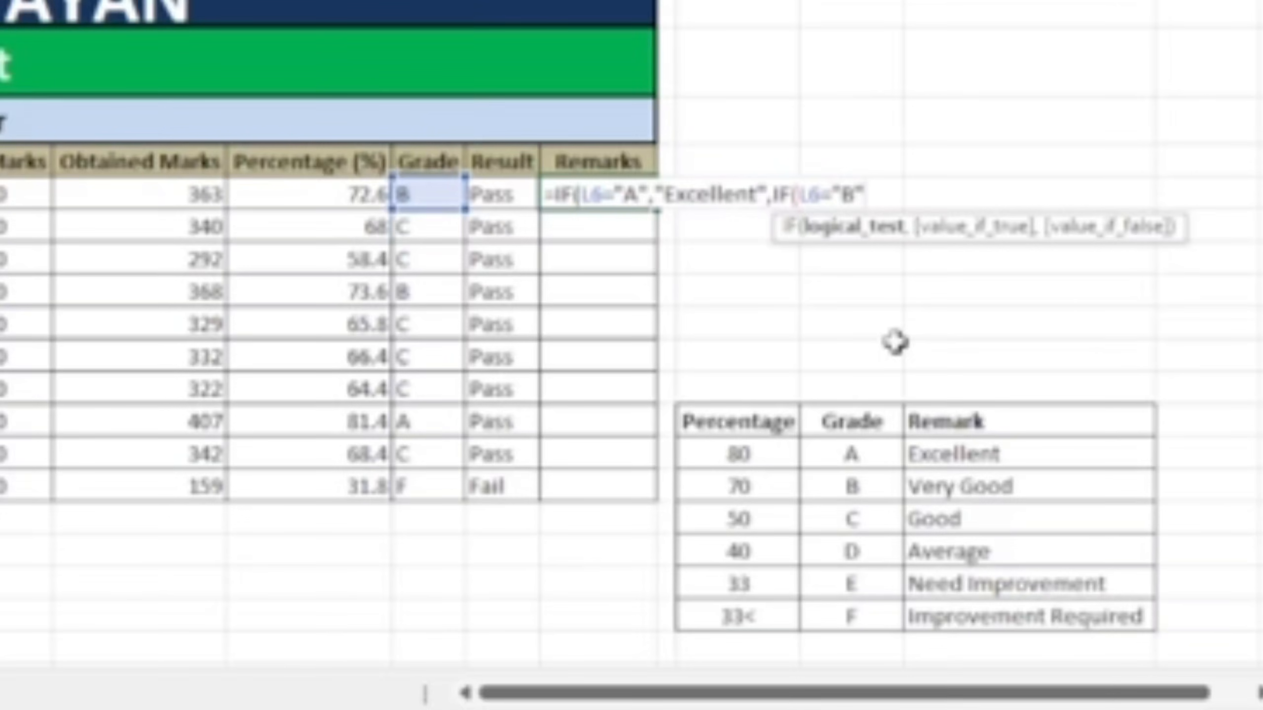
pyautogui.write(',')
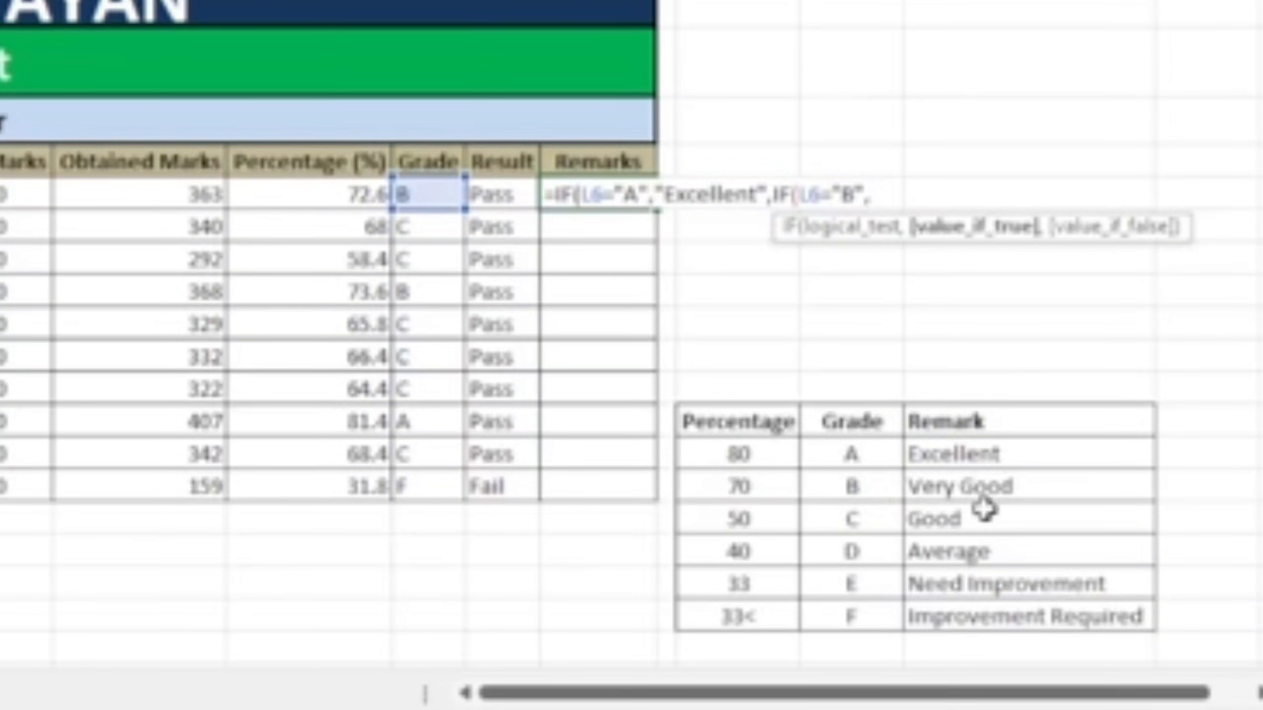
pyautogui.write('"')
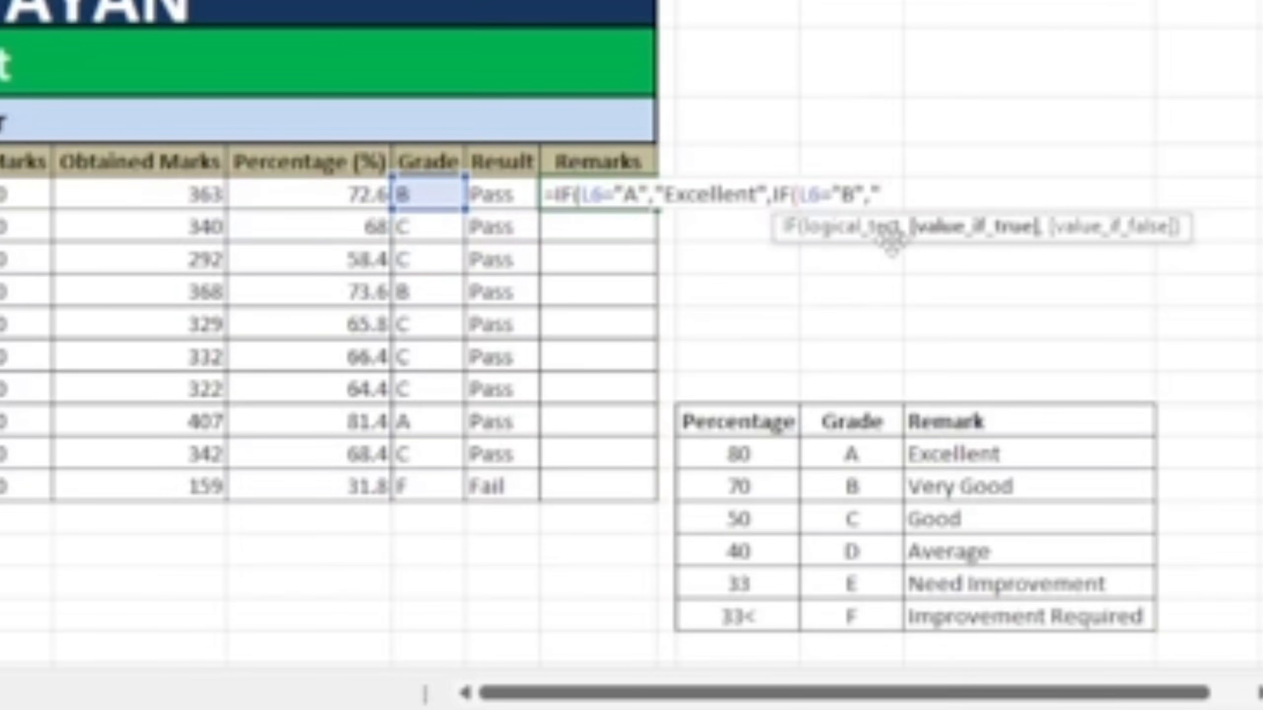
pyautogui.write('Very Good')
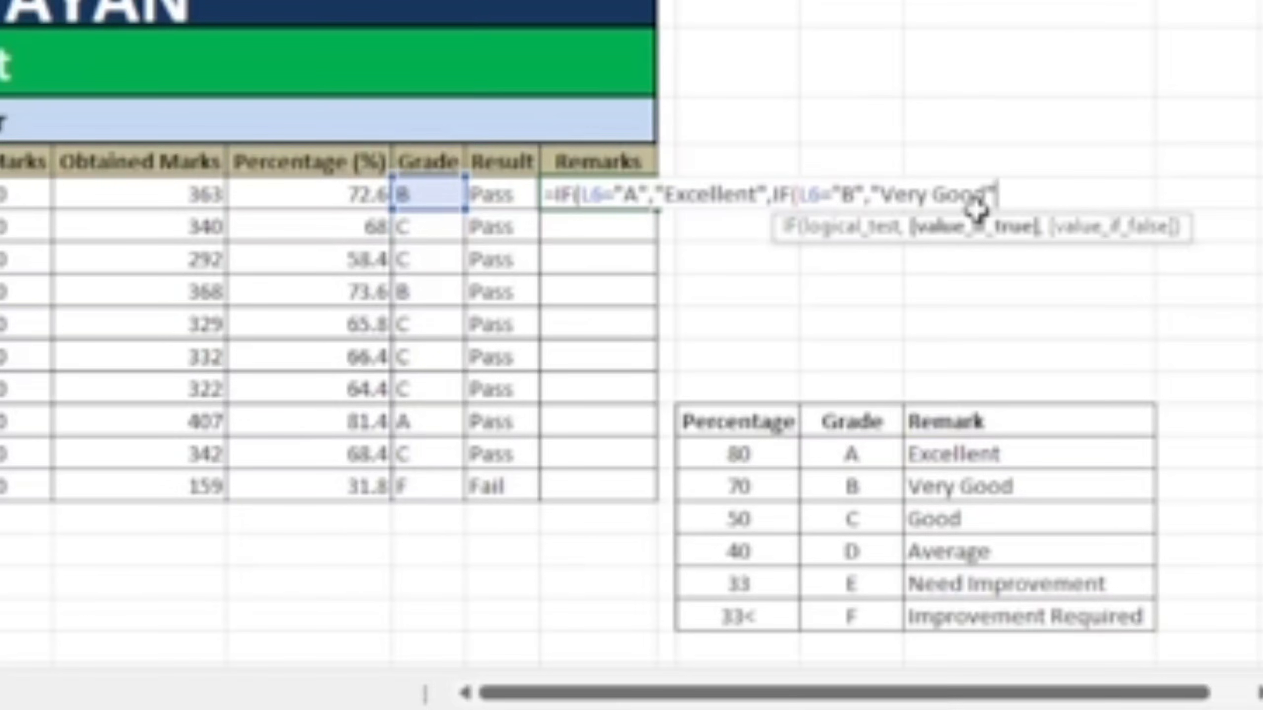
# Nest a third IF in the Remarks formula that returns "Good" when L6="C".
pyautogui.write(',IF(')
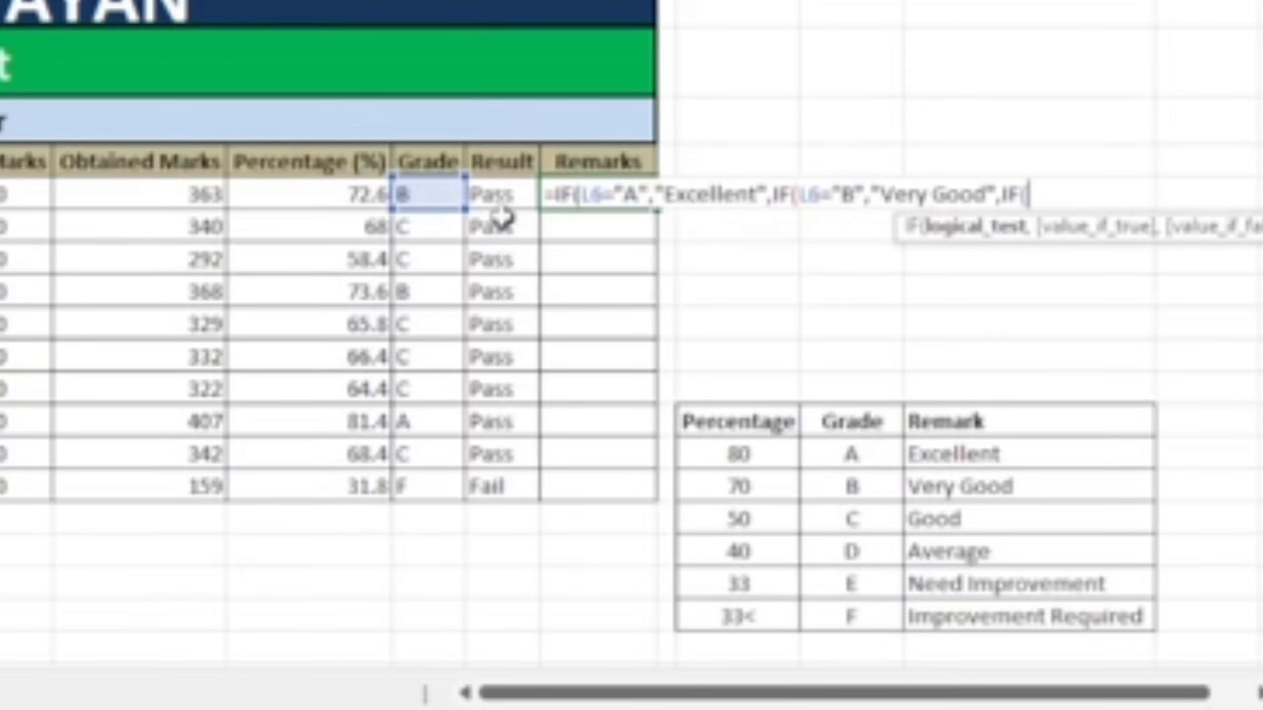
pyautogui.click(430, 193)
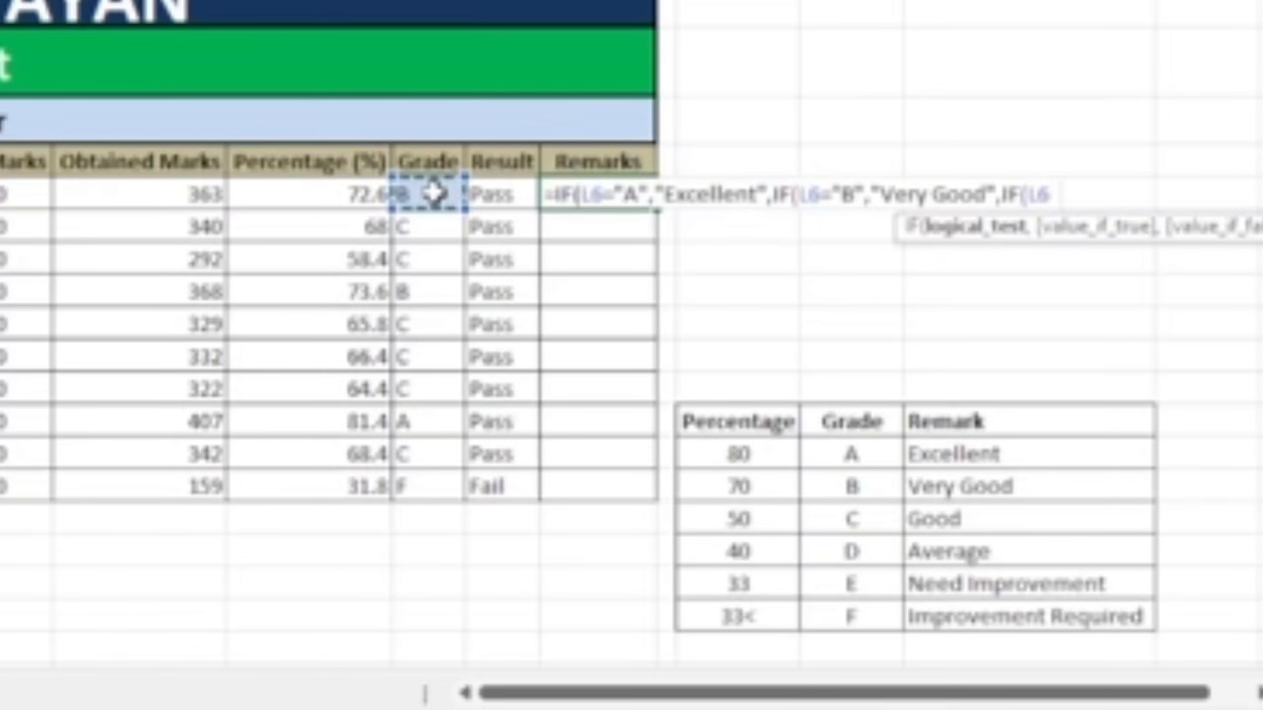
pyautogui.write('="')
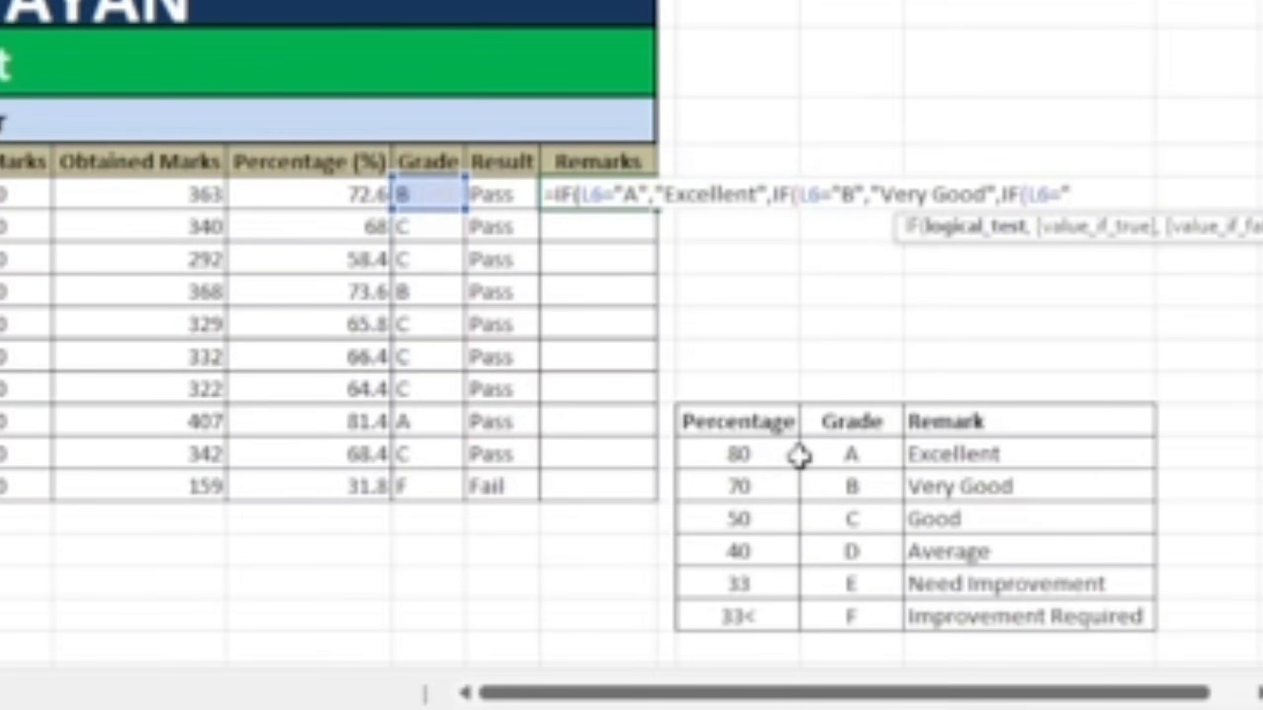
pyautogui.write('C","')
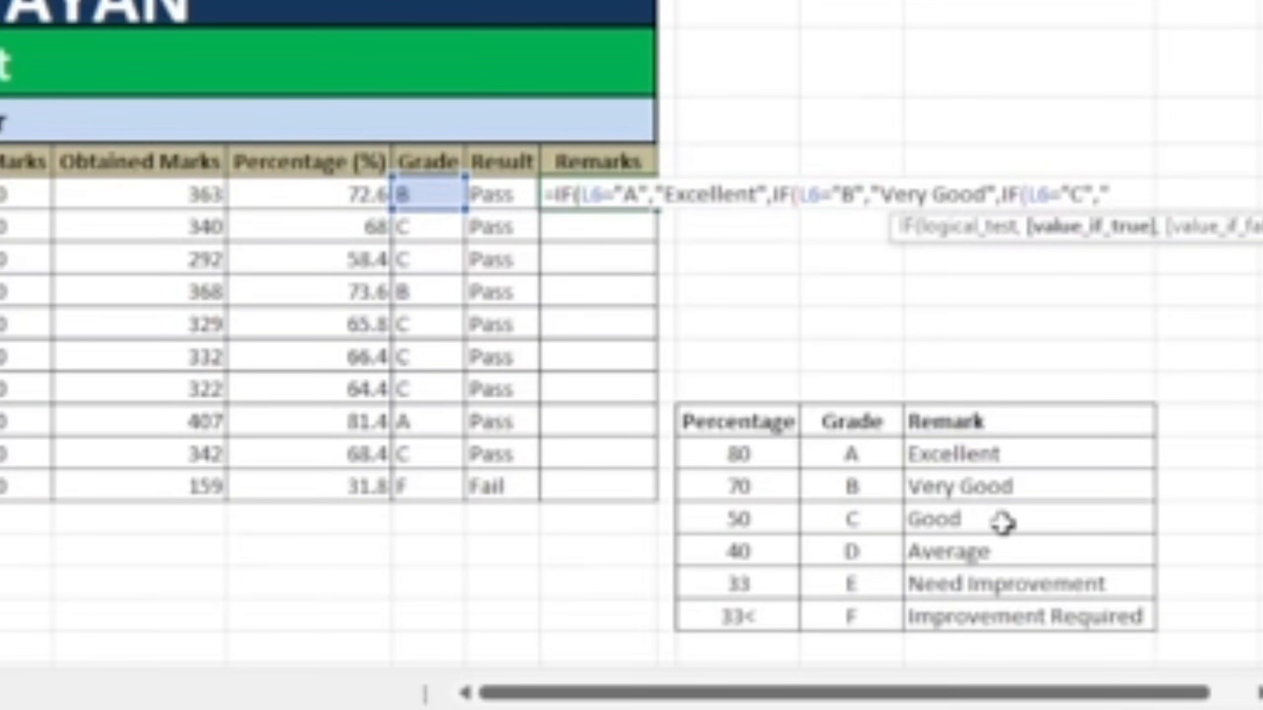
pyautogui.write('G')
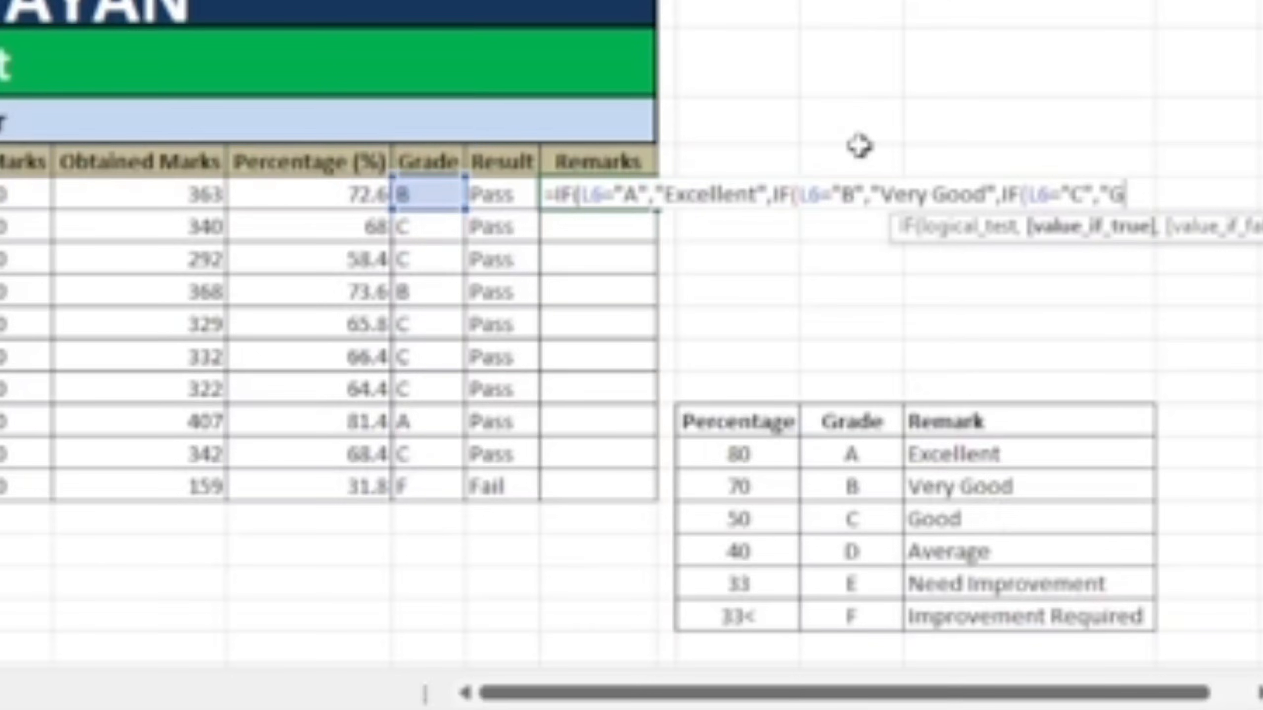
pyautogui.write('oog')
pyautogui.press('BackSpace')
pyautogui.write('D')
pyautogui.press('BackSpace')
pyautogui.write('d')
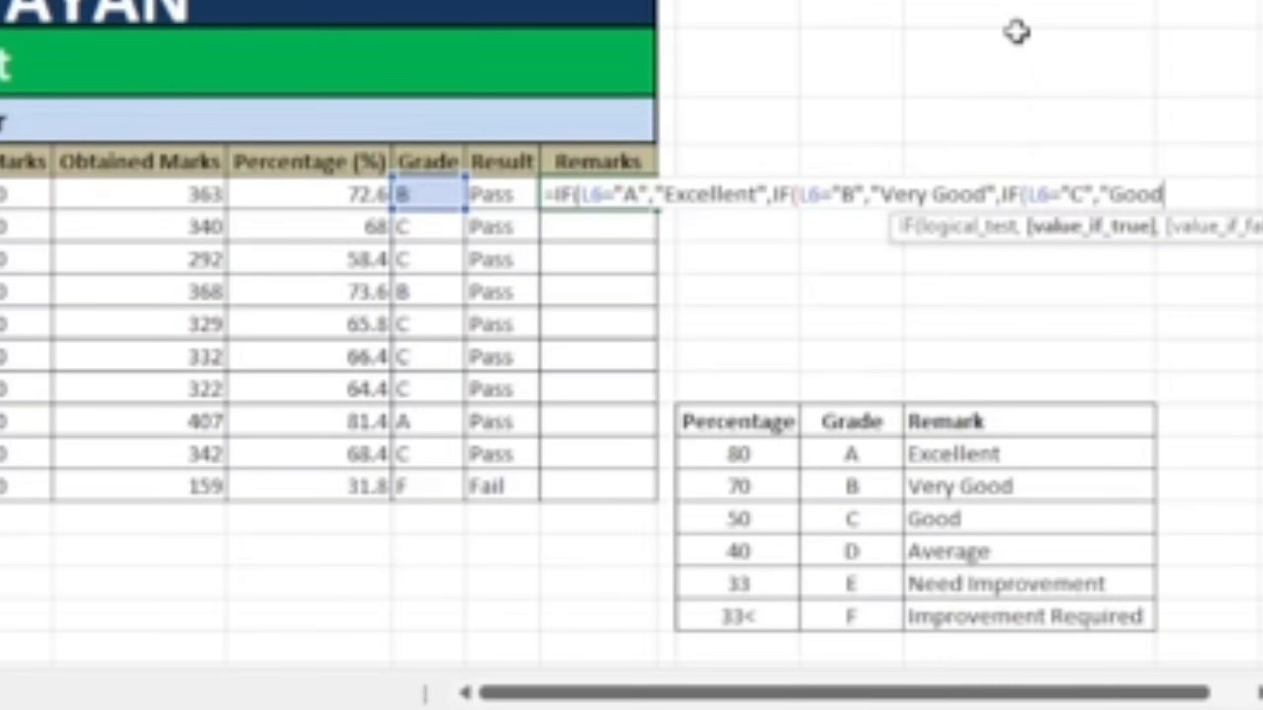
pyautogui.write('"')
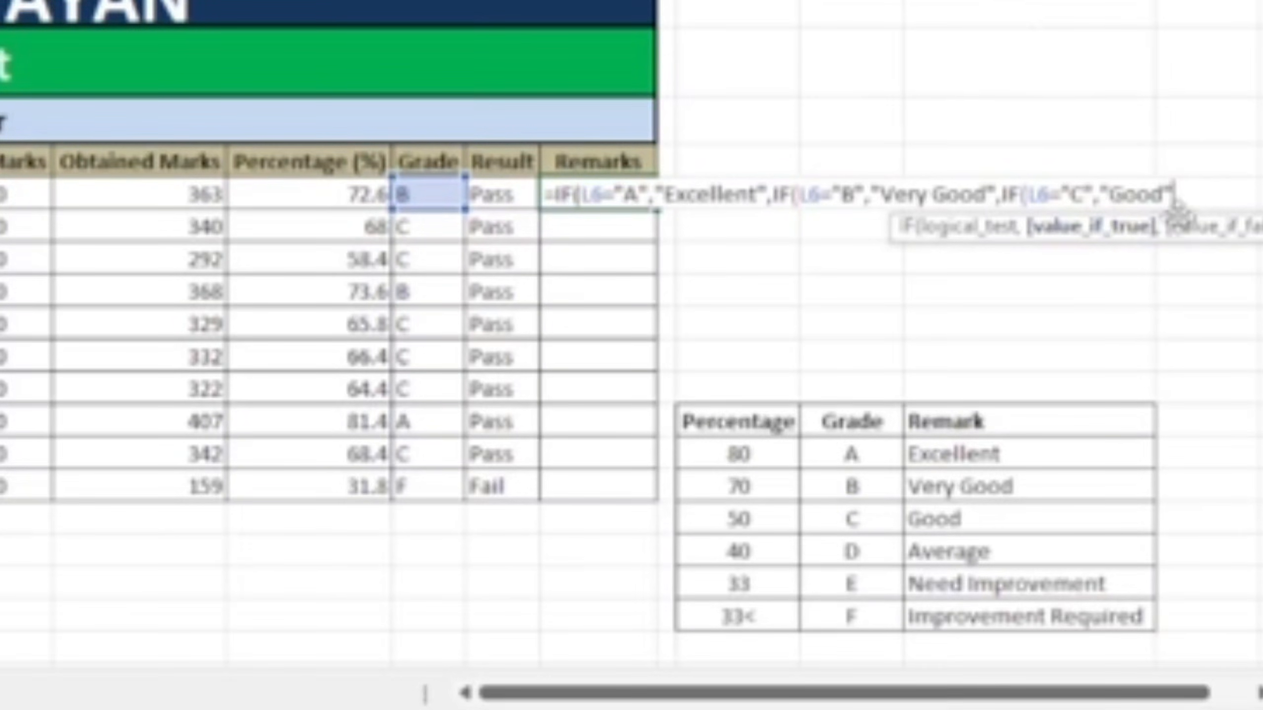
pyautogui.write(',')
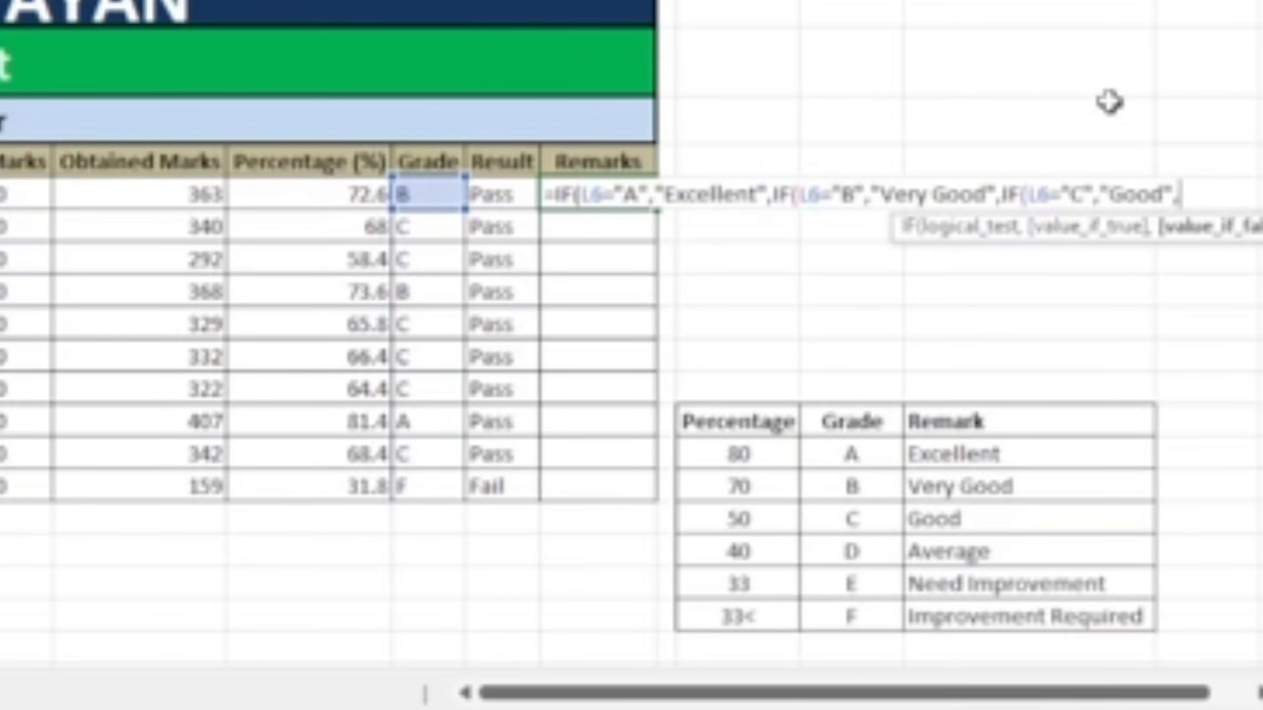
# Add a fourth IF to the Remarks formula that returns "Average" when L6="D".
pyautogui.write('IF(')
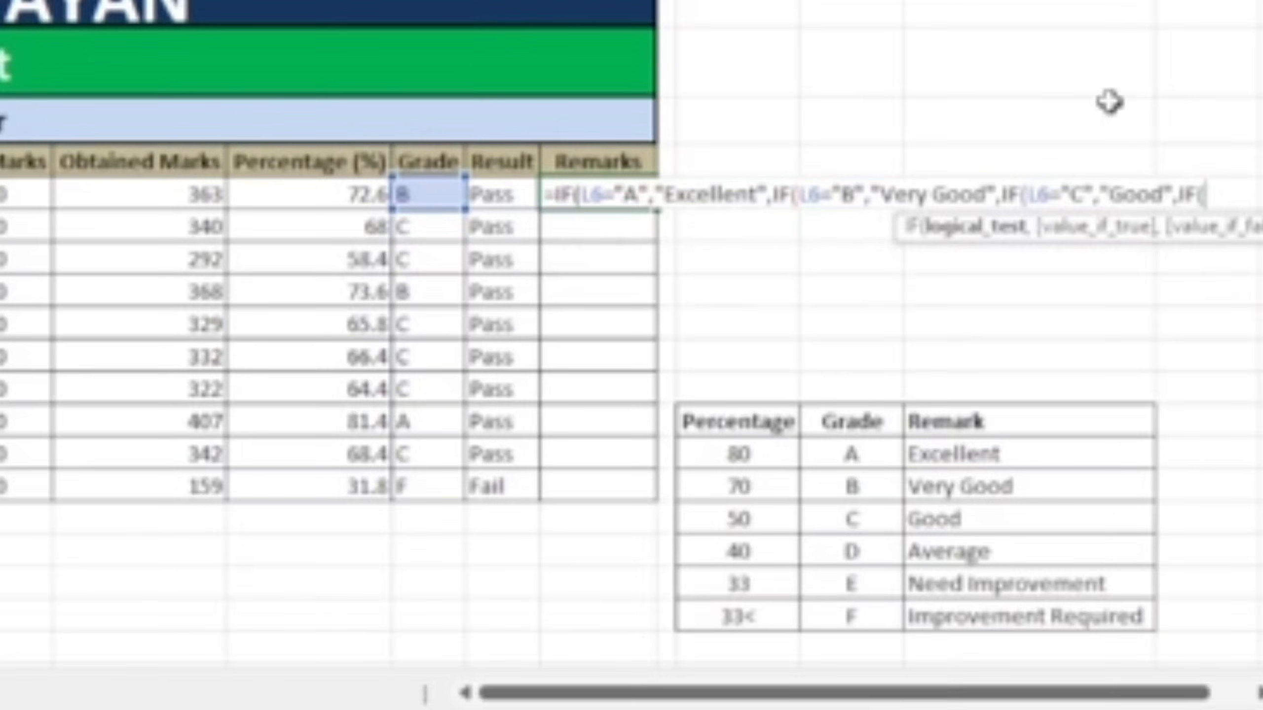
pyautogui.click(436, 198)
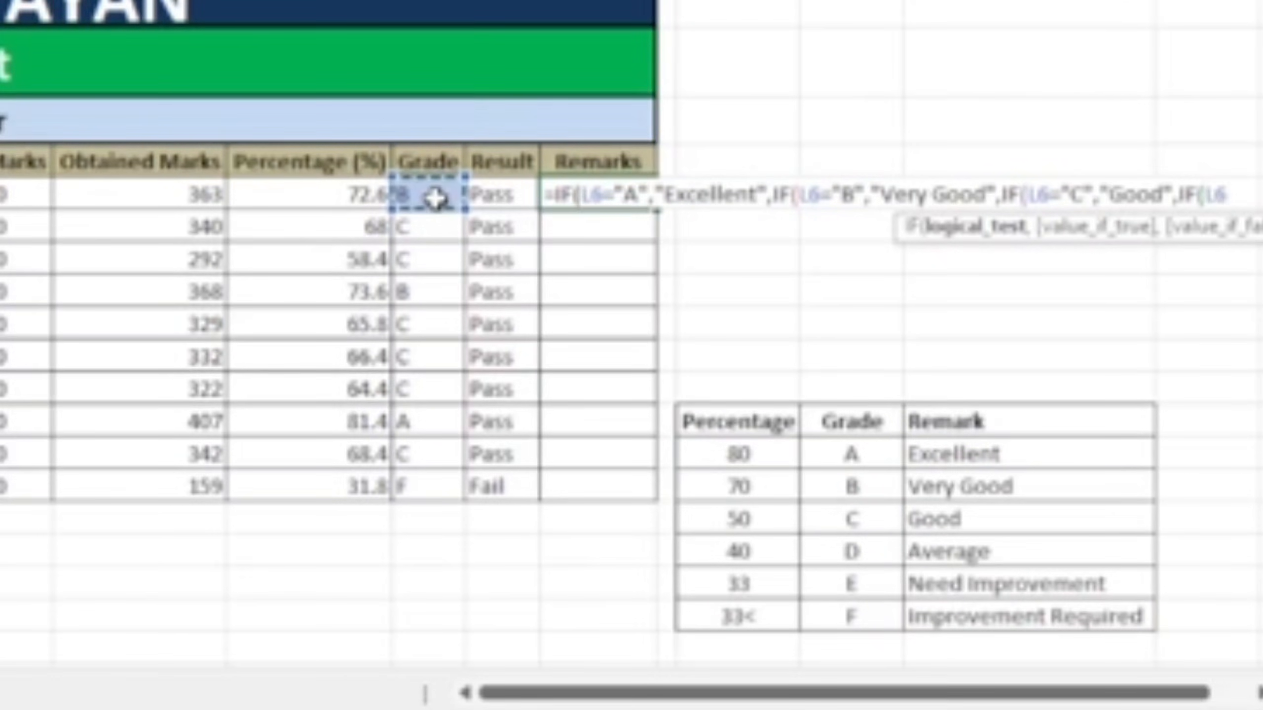
pyautogui.write('="')
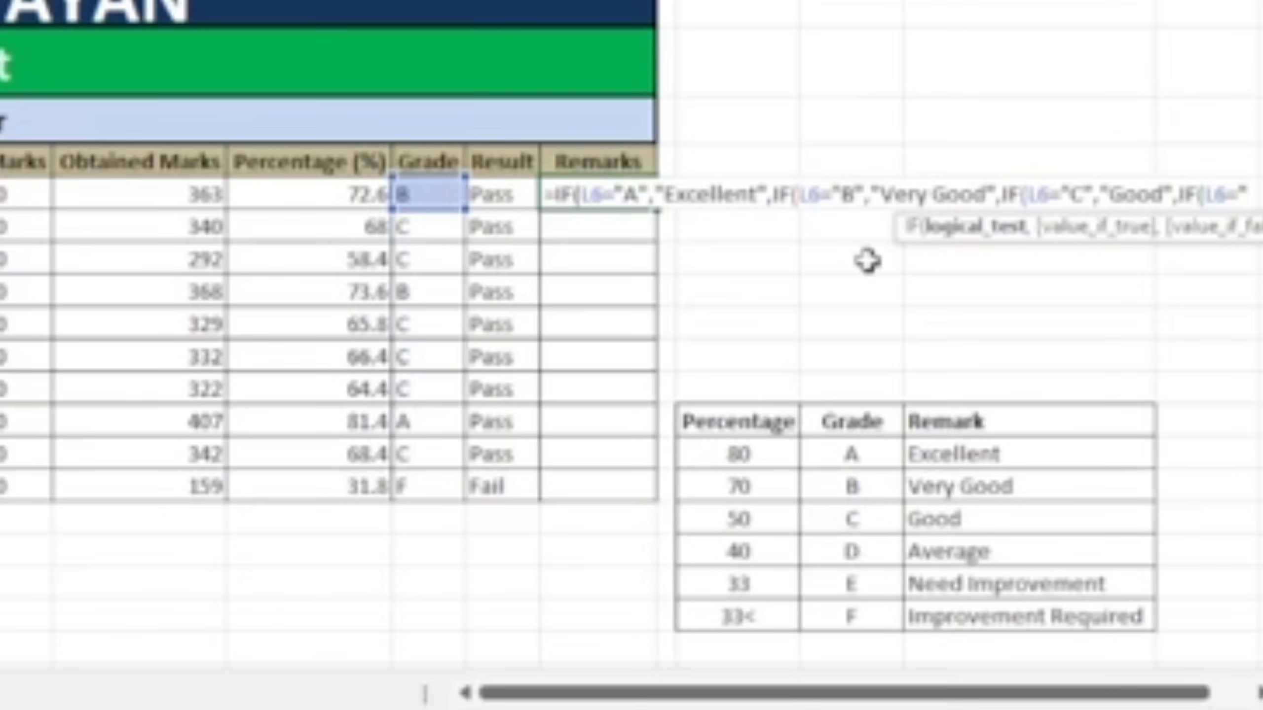
pyautogui.write('D","')
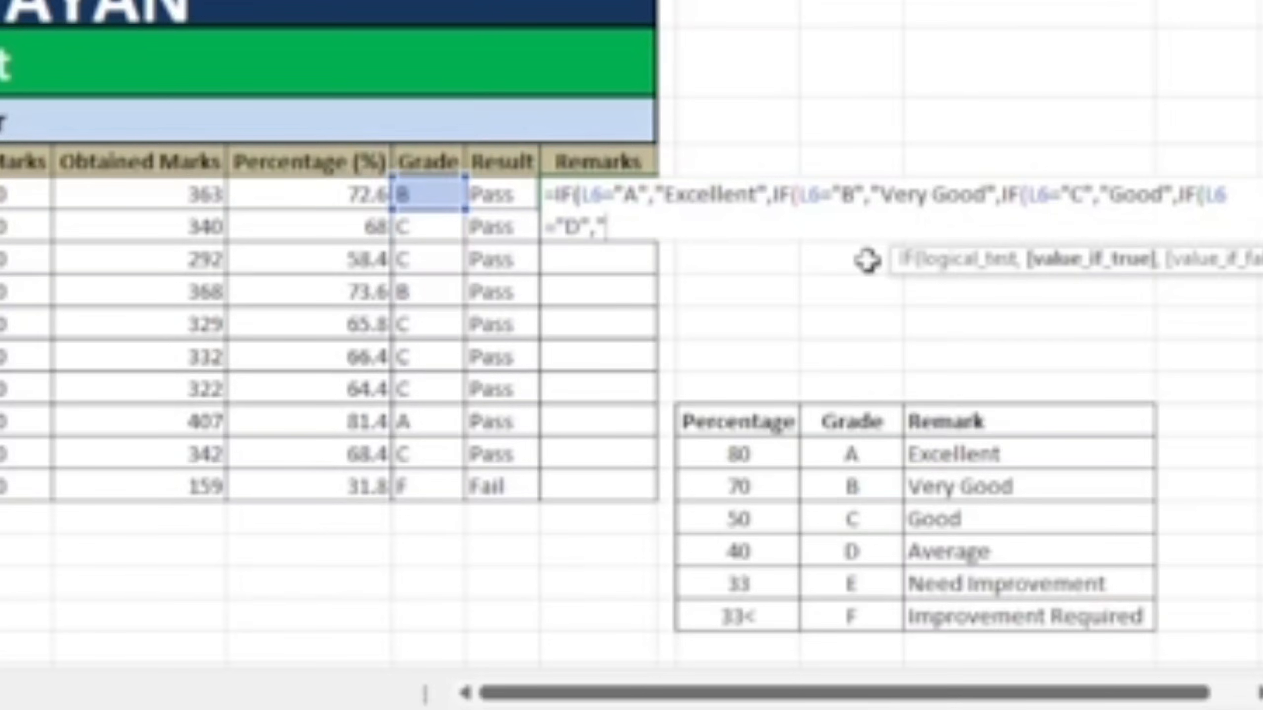
pyautogui.write('Average')
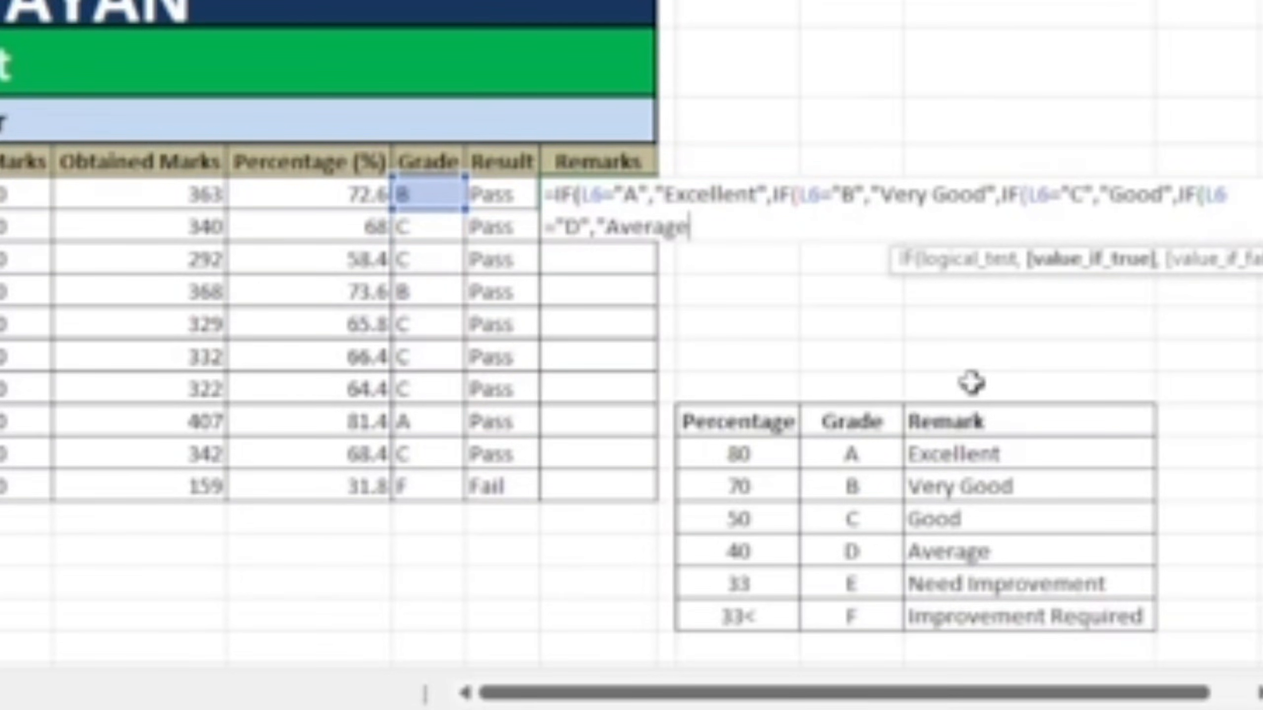
# Add a fifth IF to the Remarks formula that returns "Need Improvement" when L6="E".
pyautogui.write('",IF(')
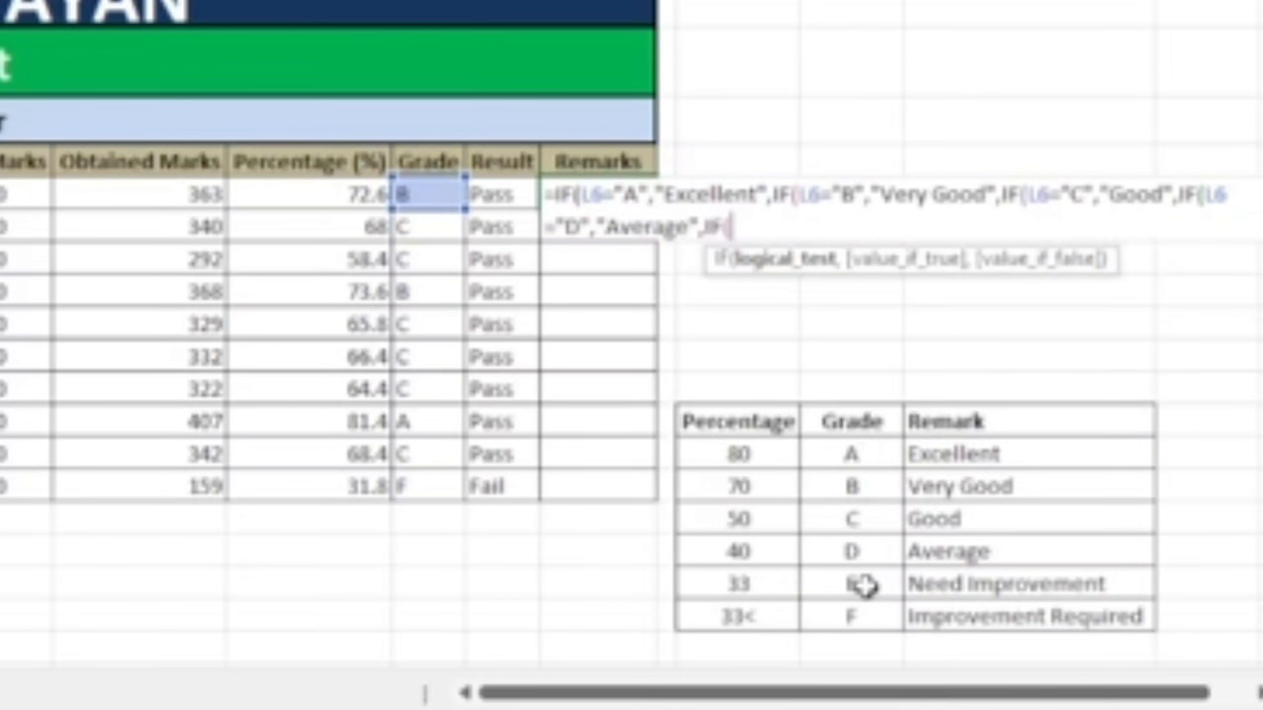
pyautogui.click(426, 195)
pyautogui.write('=')
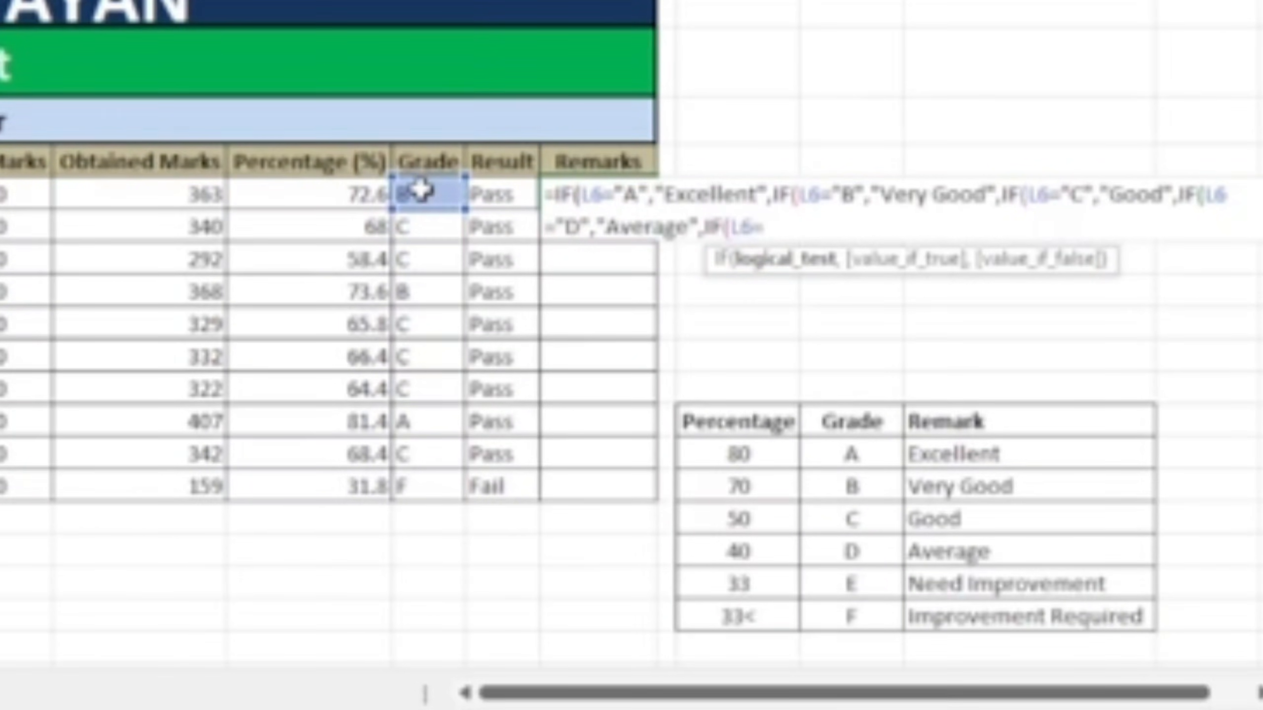
pyautogui.write('E')
pyautogui.press('BackSpace')
pyautogui.write('"E",')
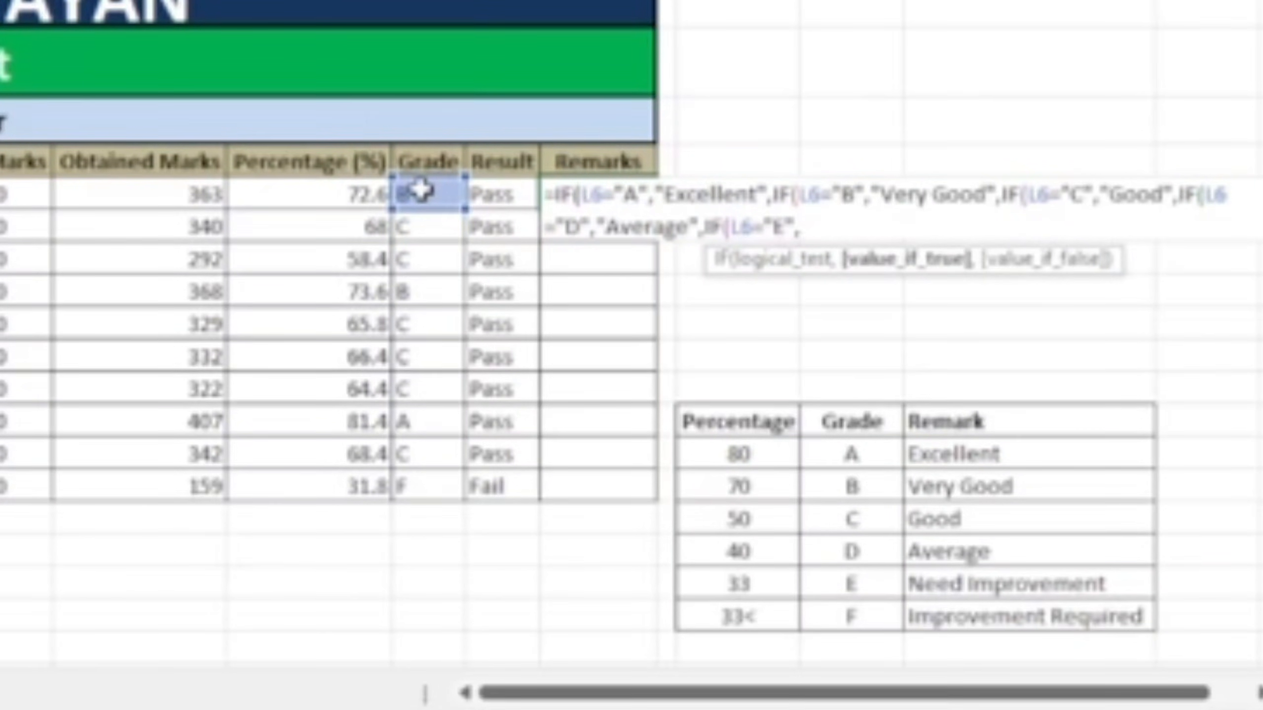
pyautogui.write('"')
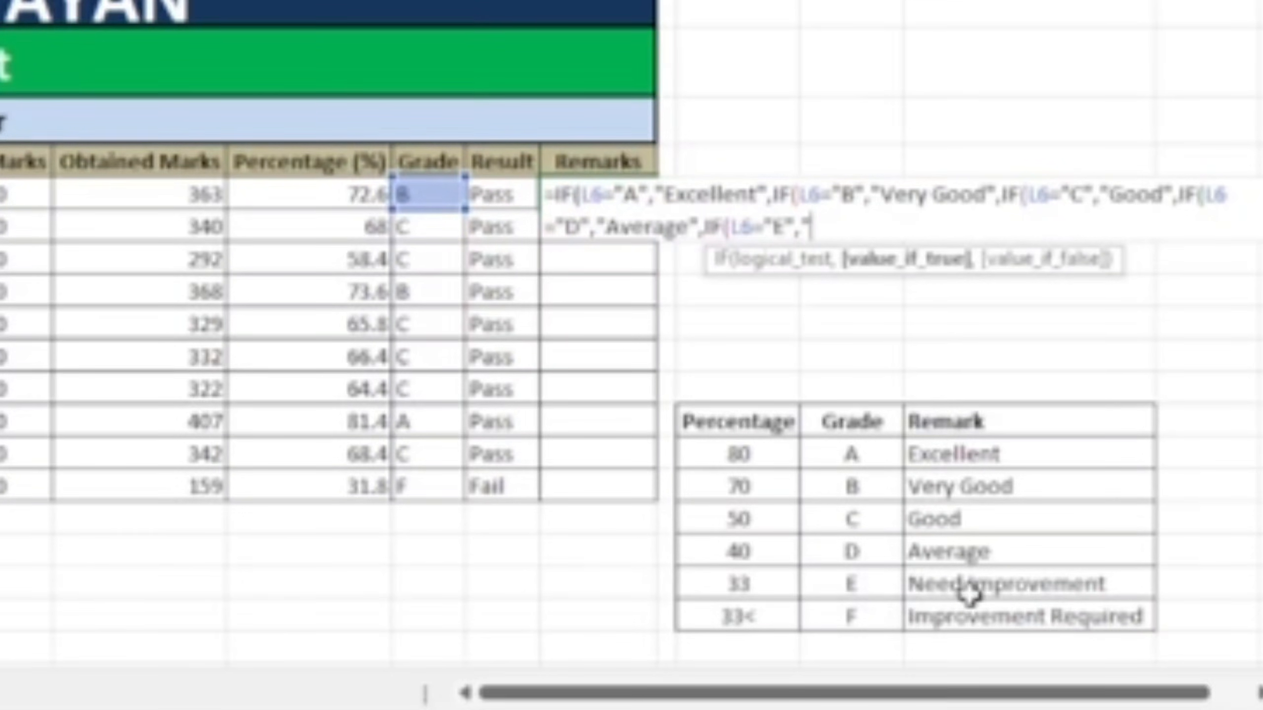
pyautogui.write('N')
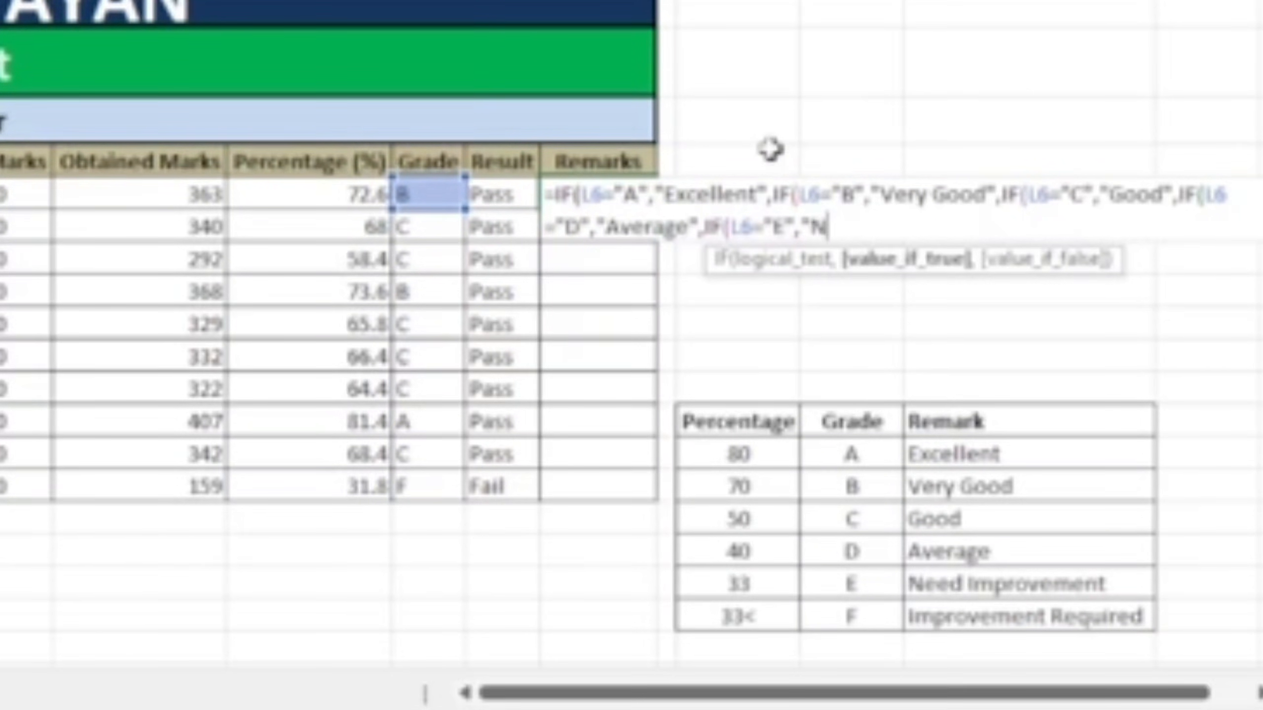
pyautogui.write('eed Impr')
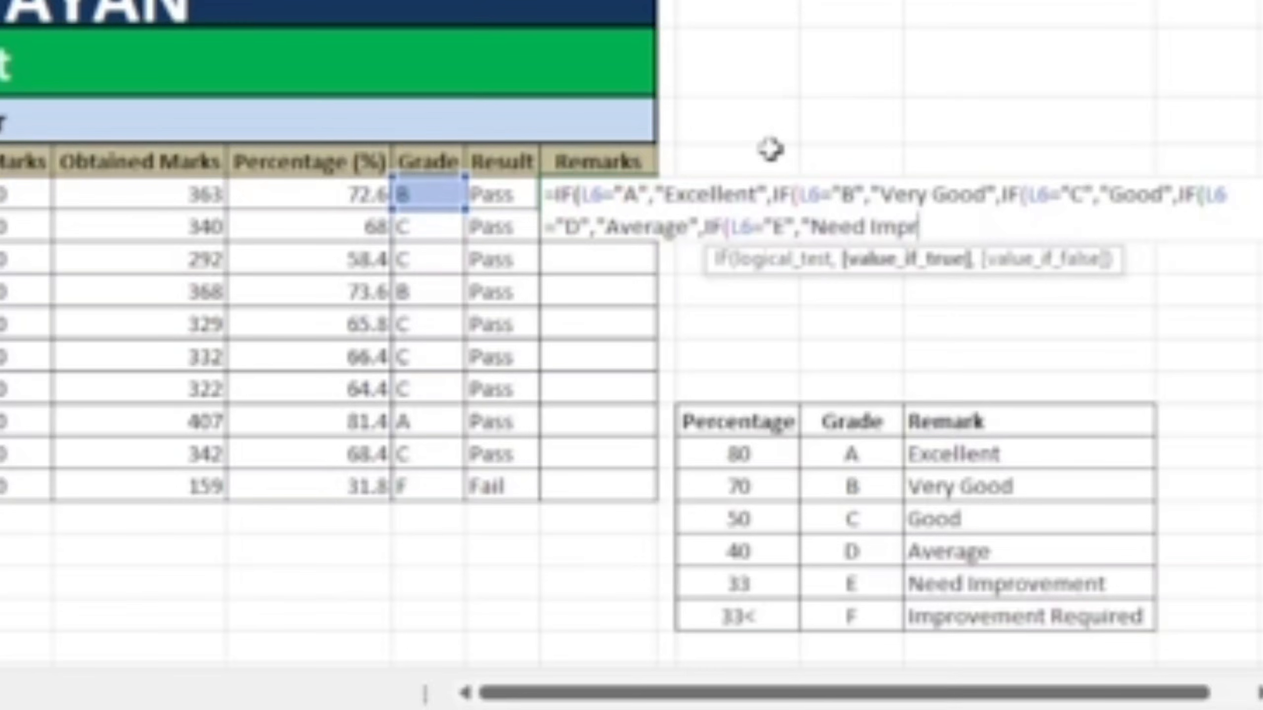
pyautogui.write('ovement"')
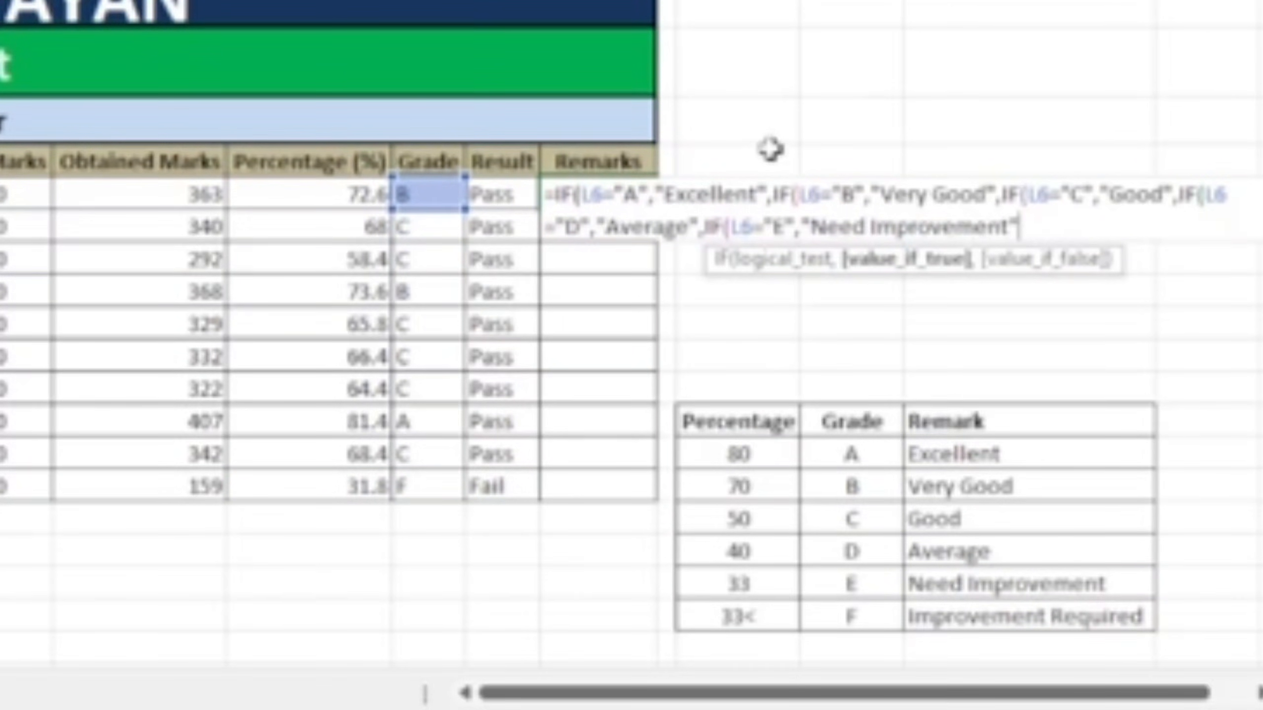
pyautogui.write(',')
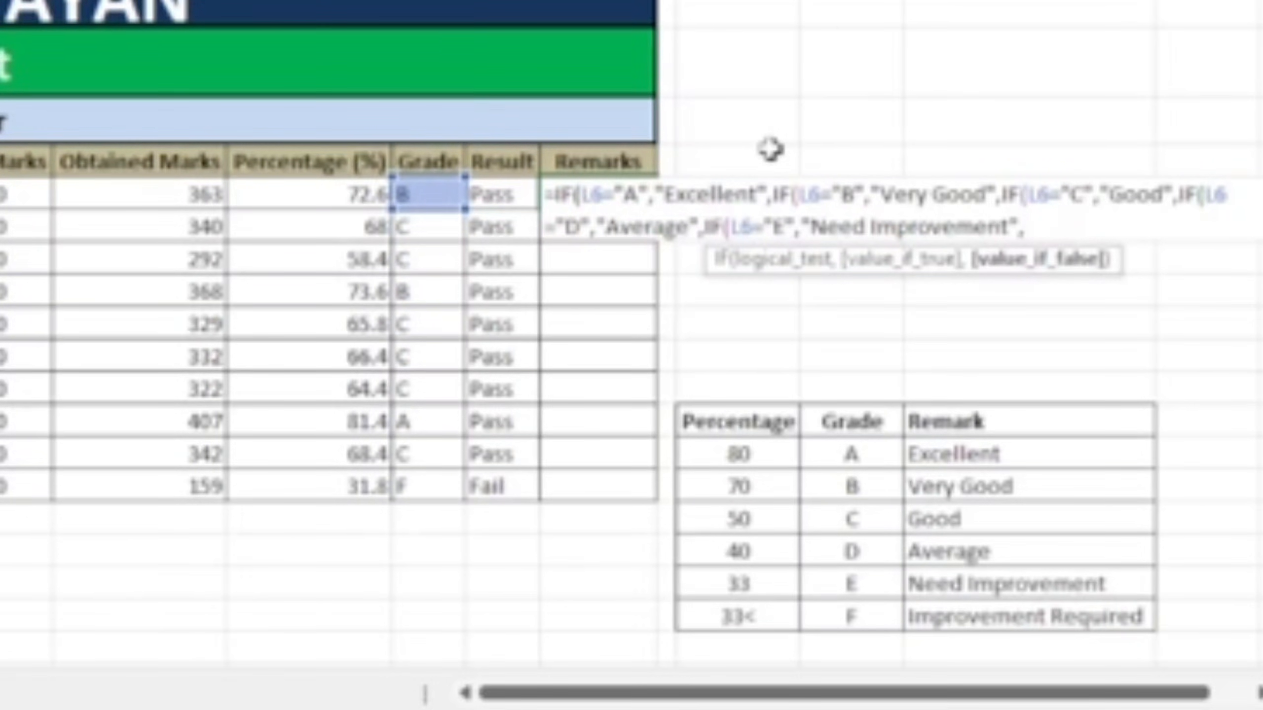
# Finish the nested Remarks formula with "Improvement Required" as the final fallback value, close all the IFs and enter it.
pyautogui.write('"Improvement')
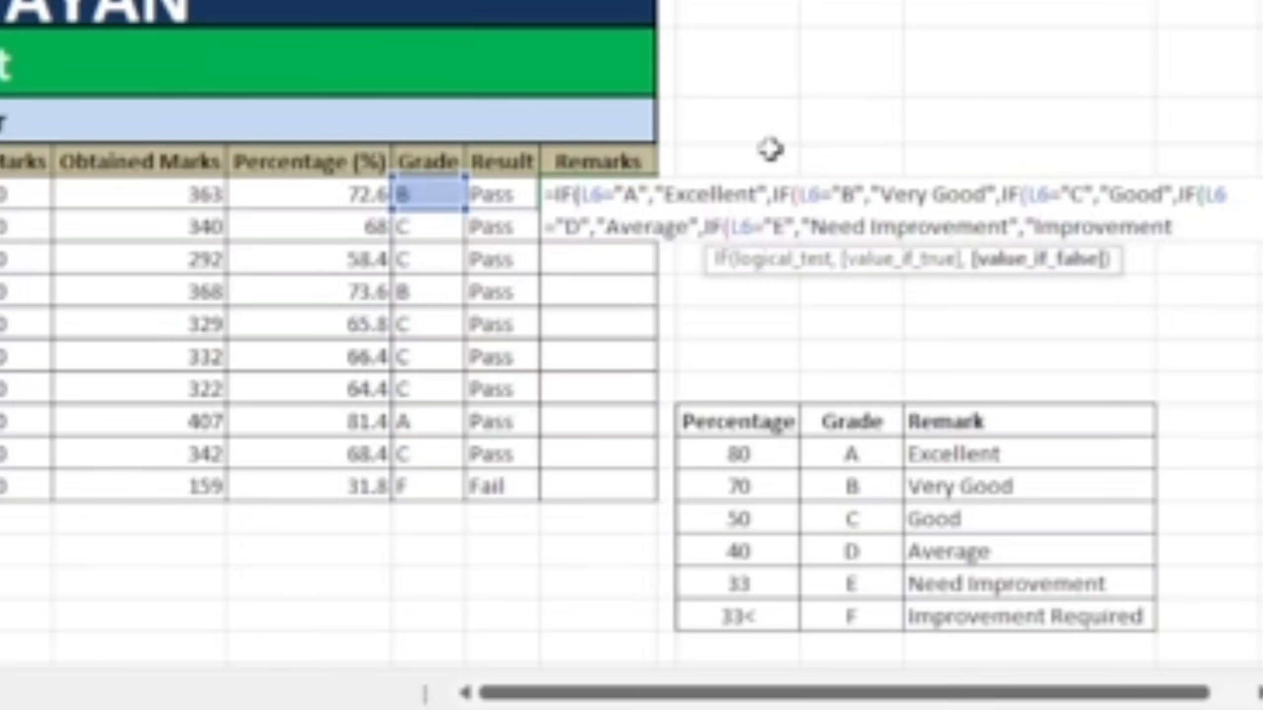
pyautogui.write(' Required')
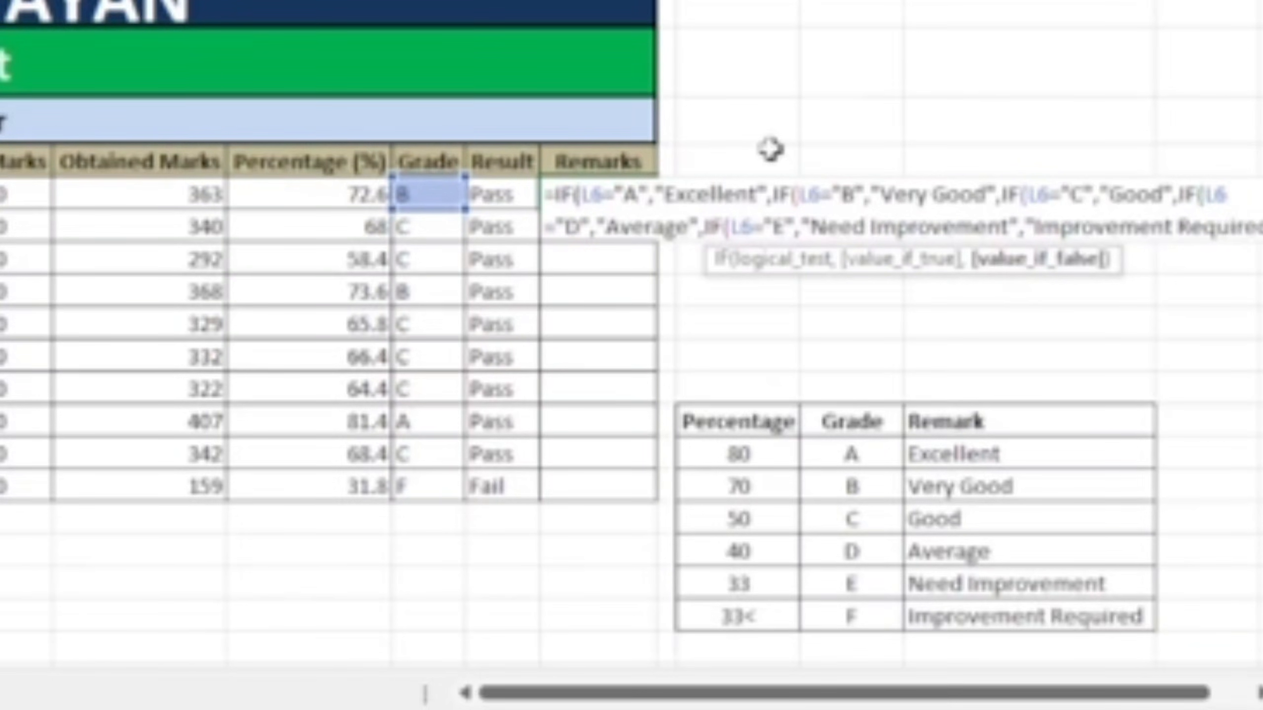
pyautogui.write('"')
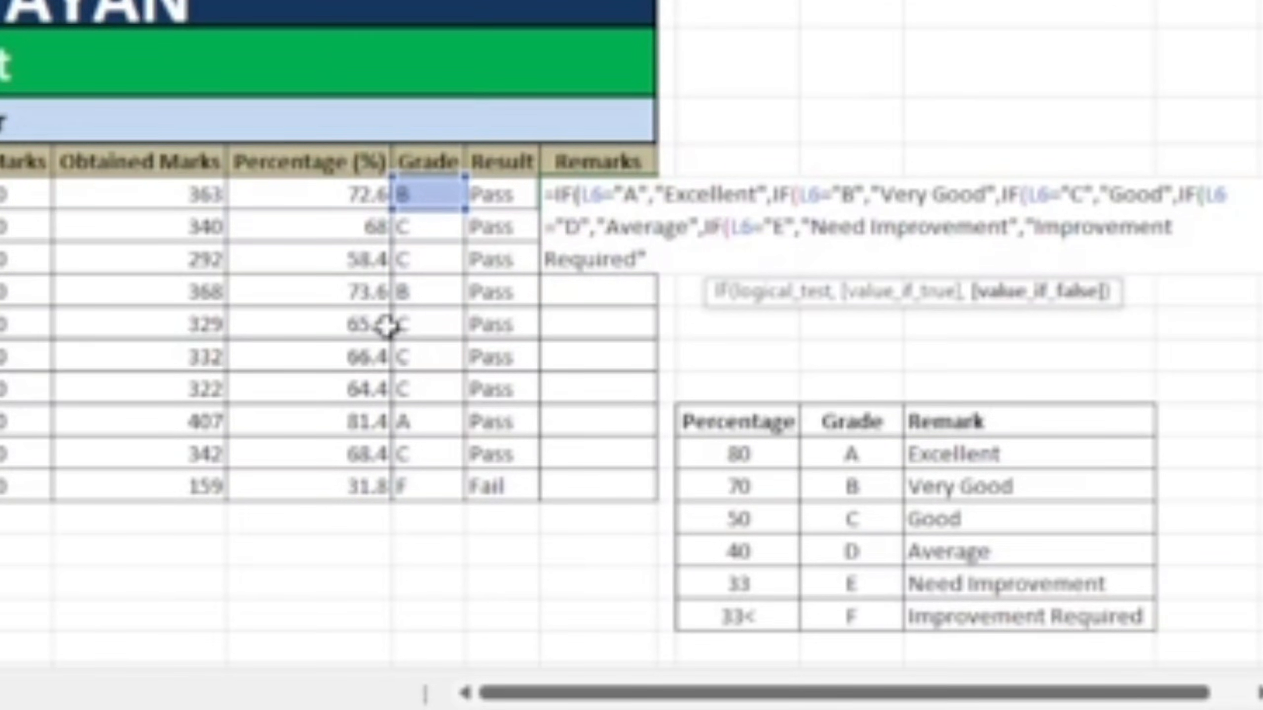
pyautogui.write(')))))')
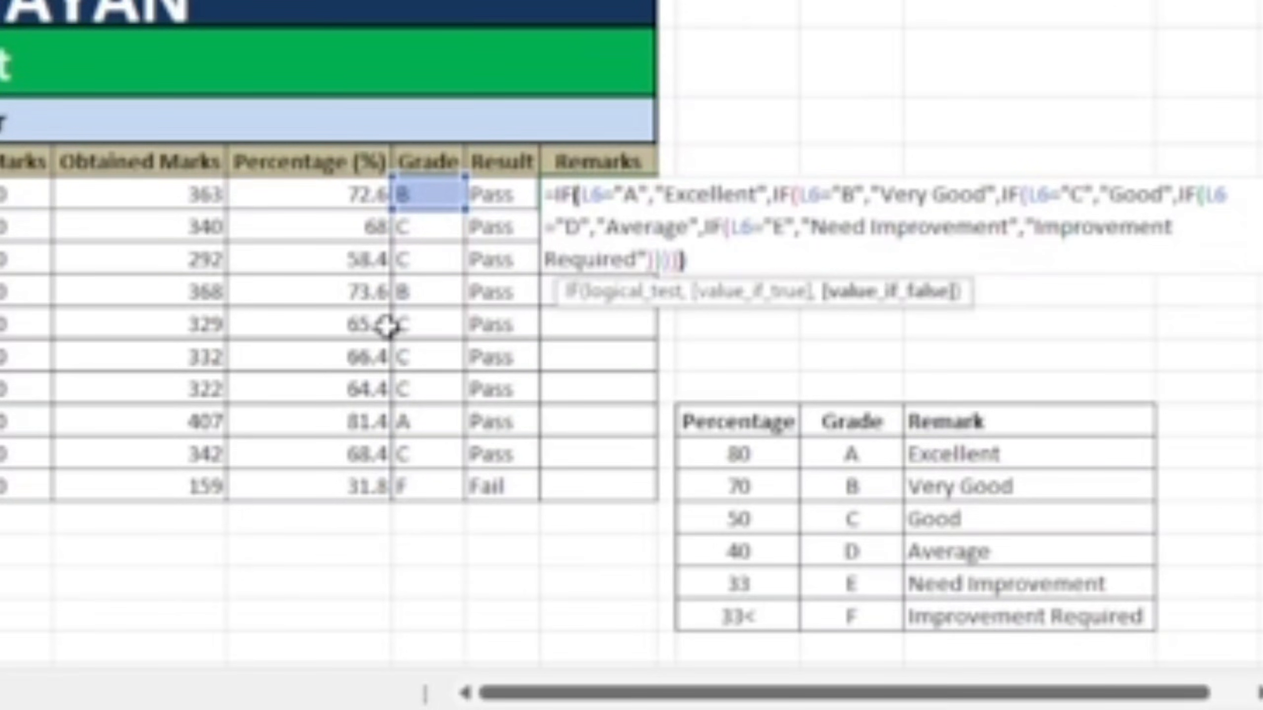
pyautogui.write(')')
pyautogui.press('Return')
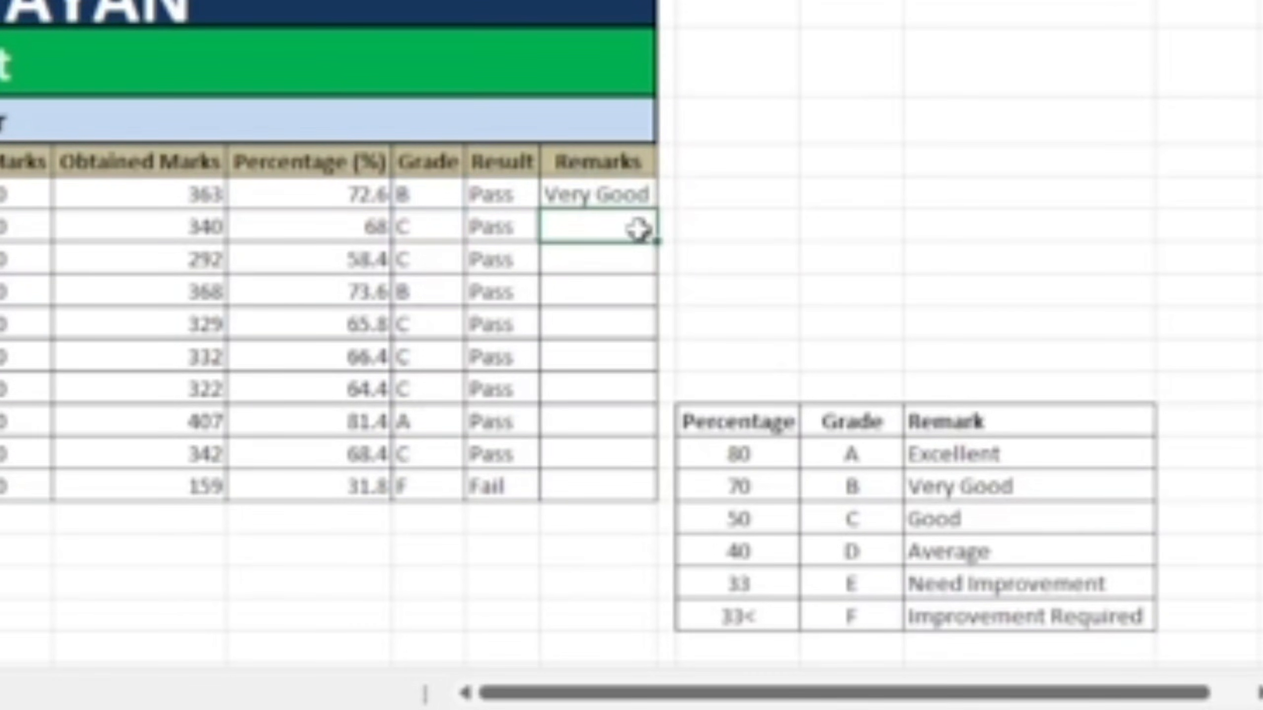
# Fill the Remarks formula from the first student's row down to the last student in row 15.
pyautogui.click(612, 199)
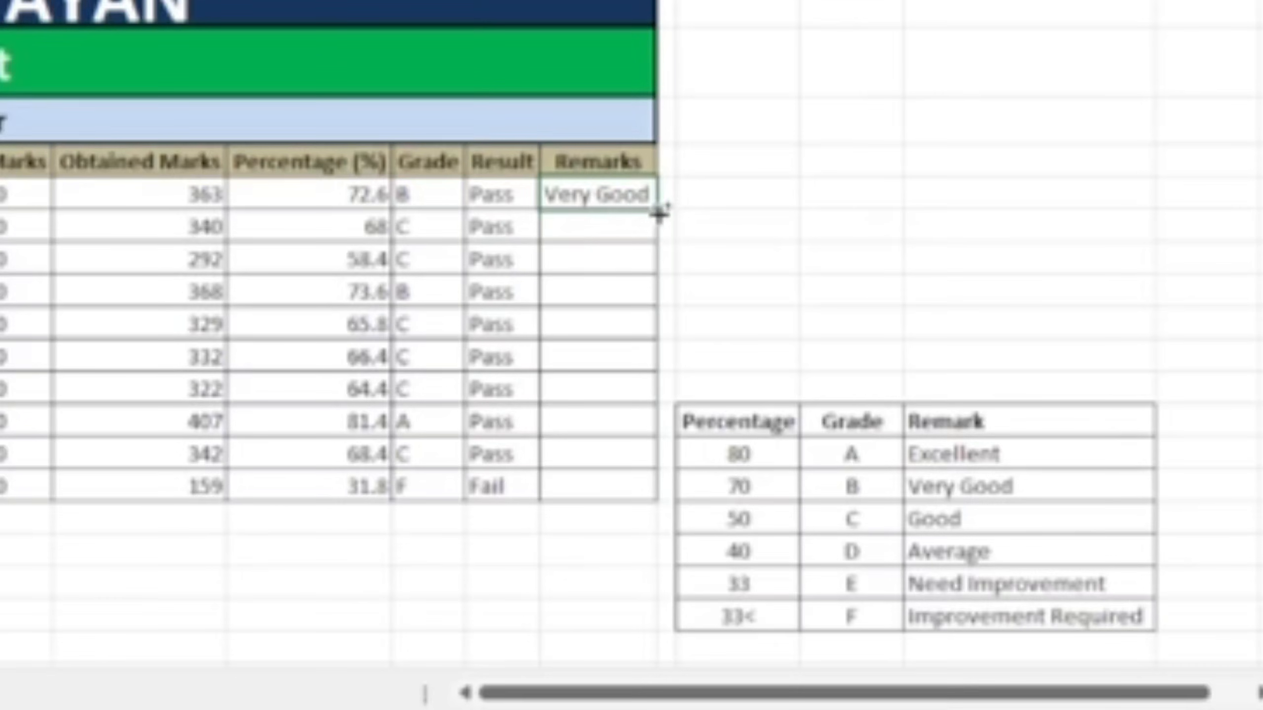
pyautogui.moveTo(657, 209); pyautogui.dragTo(646, 482)
pyautogui.moveTo(643, 495); pyautogui.dragTo(645, 496)
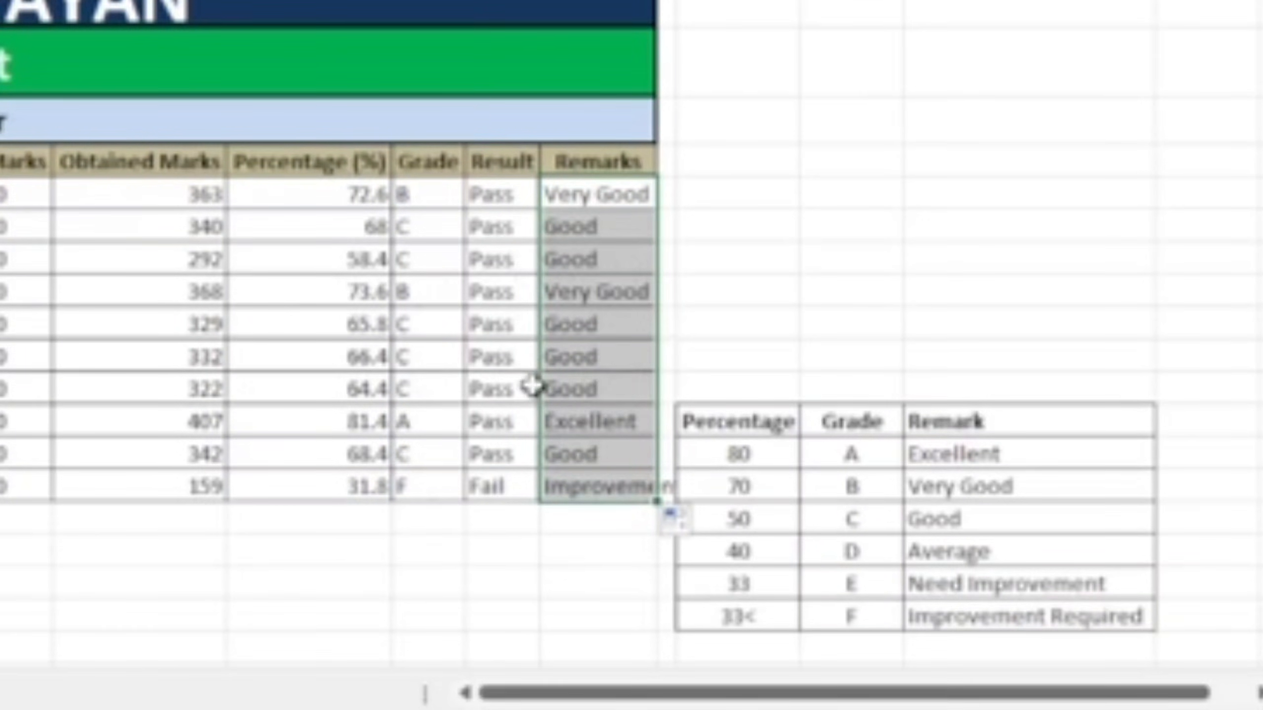
# AutoFit the width of the Remarks column to its longest entry.
pyautogui.click(336, 379)
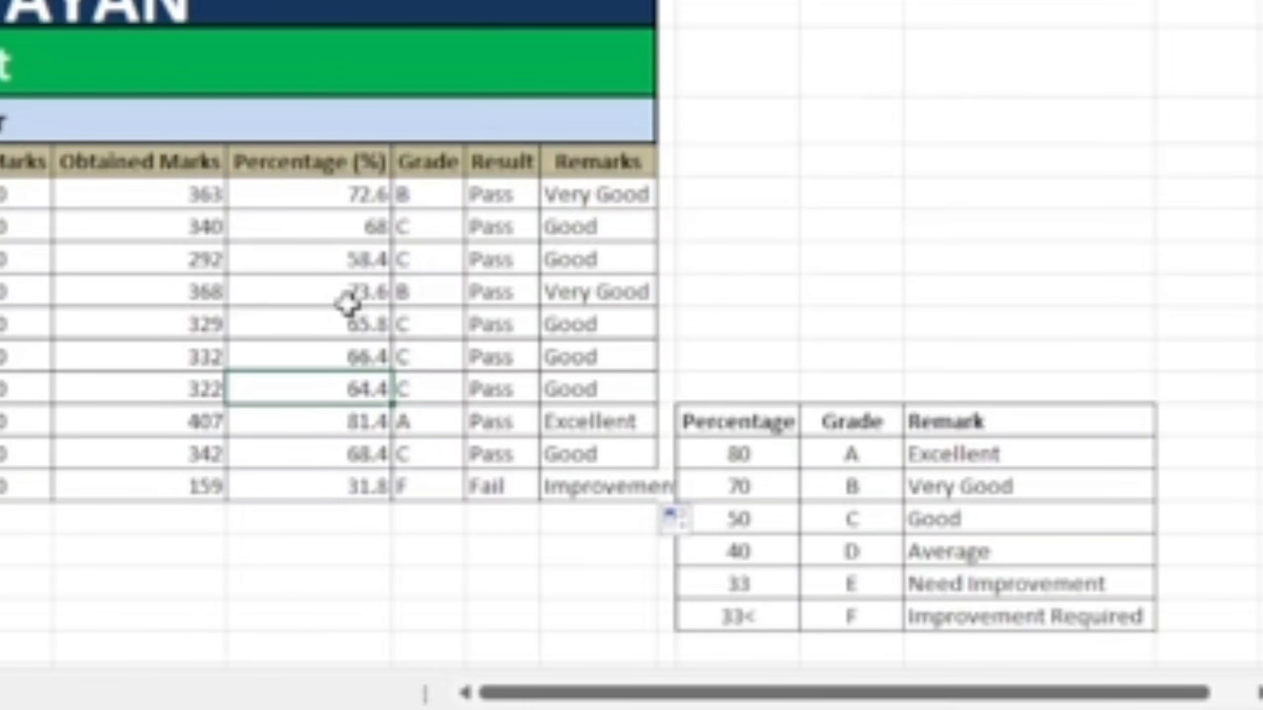
pyautogui.click(334, 433)
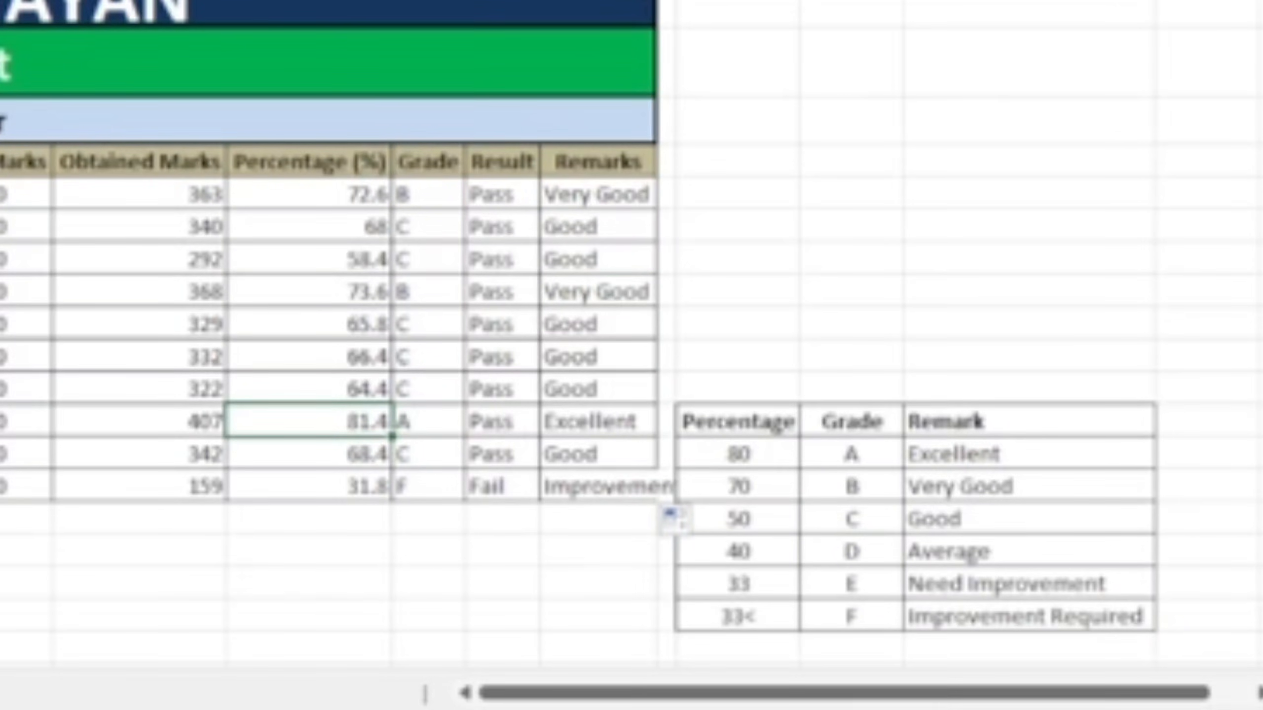
pyautogui.doubleClick(657, 0)
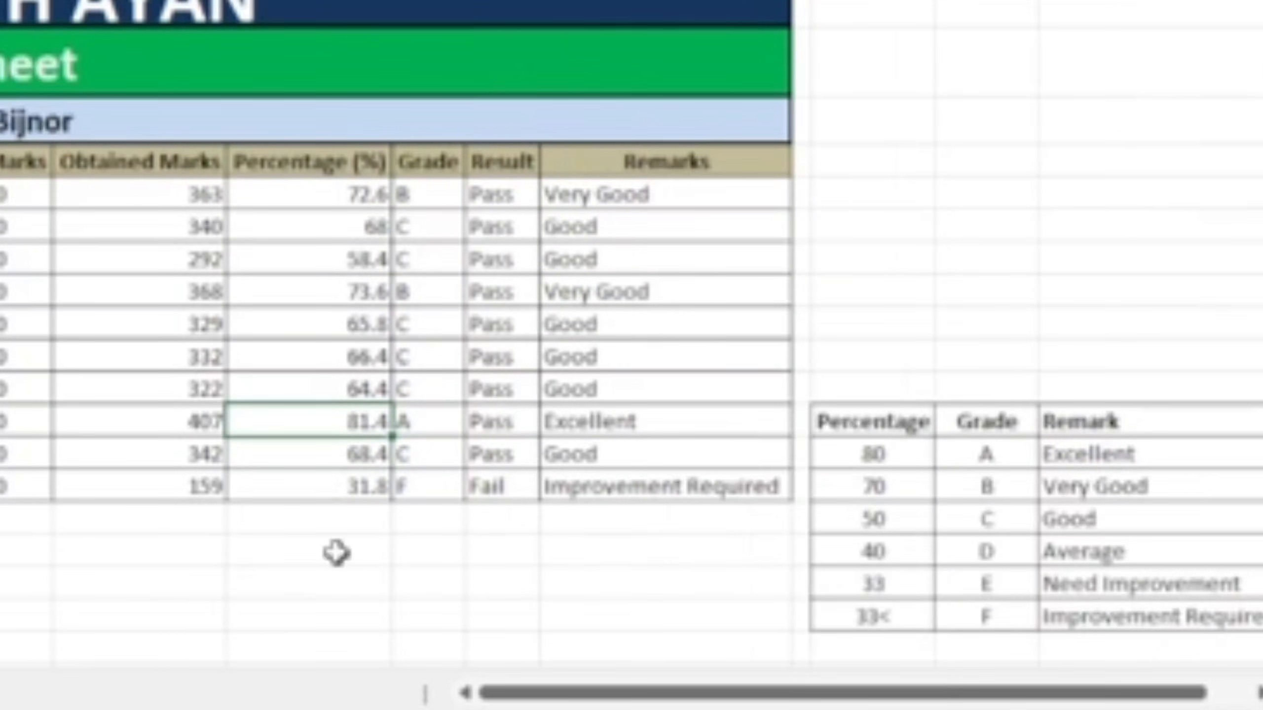
pyautogui.click(336, 552)
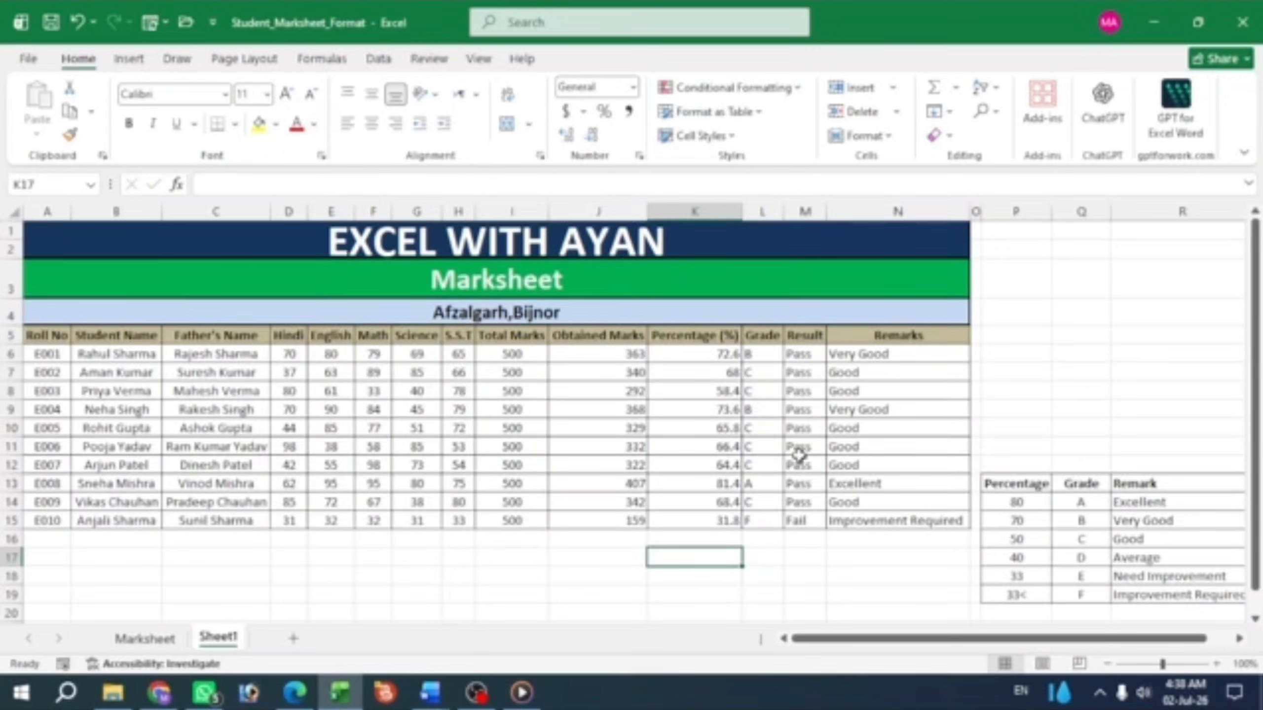
pyautogui.click(449, 405)
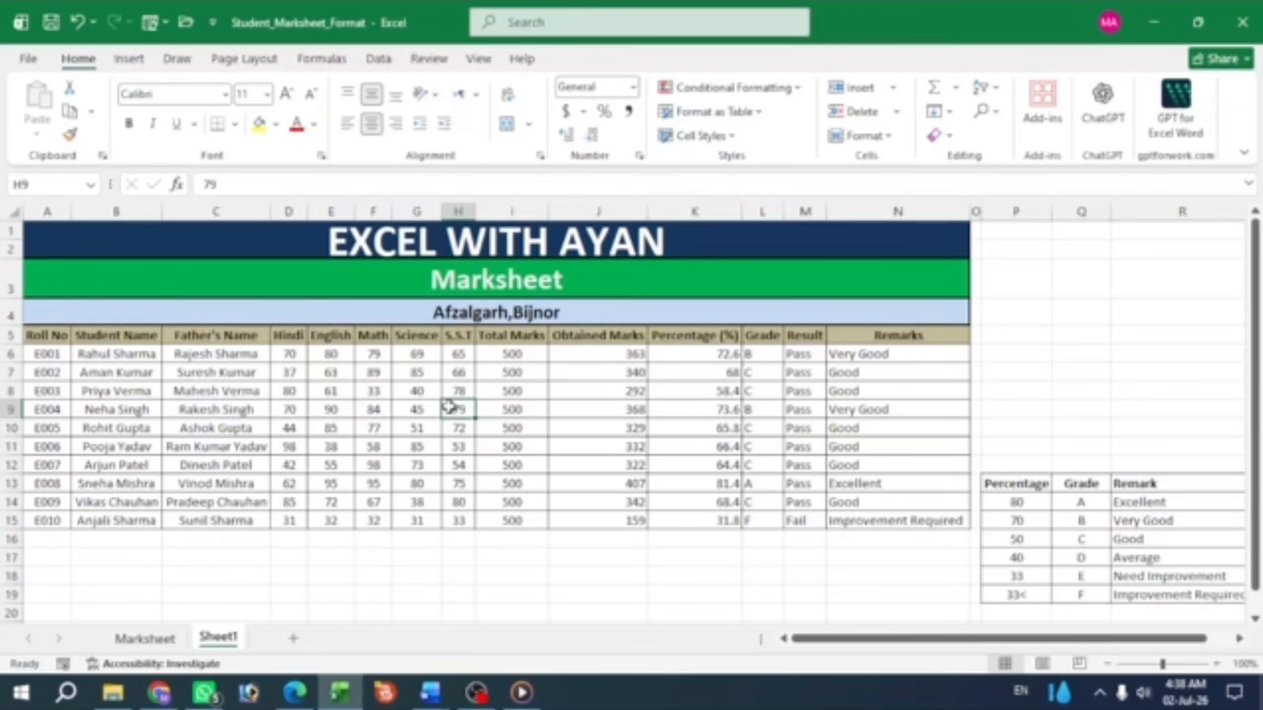
pyautogui.click(274, 412)
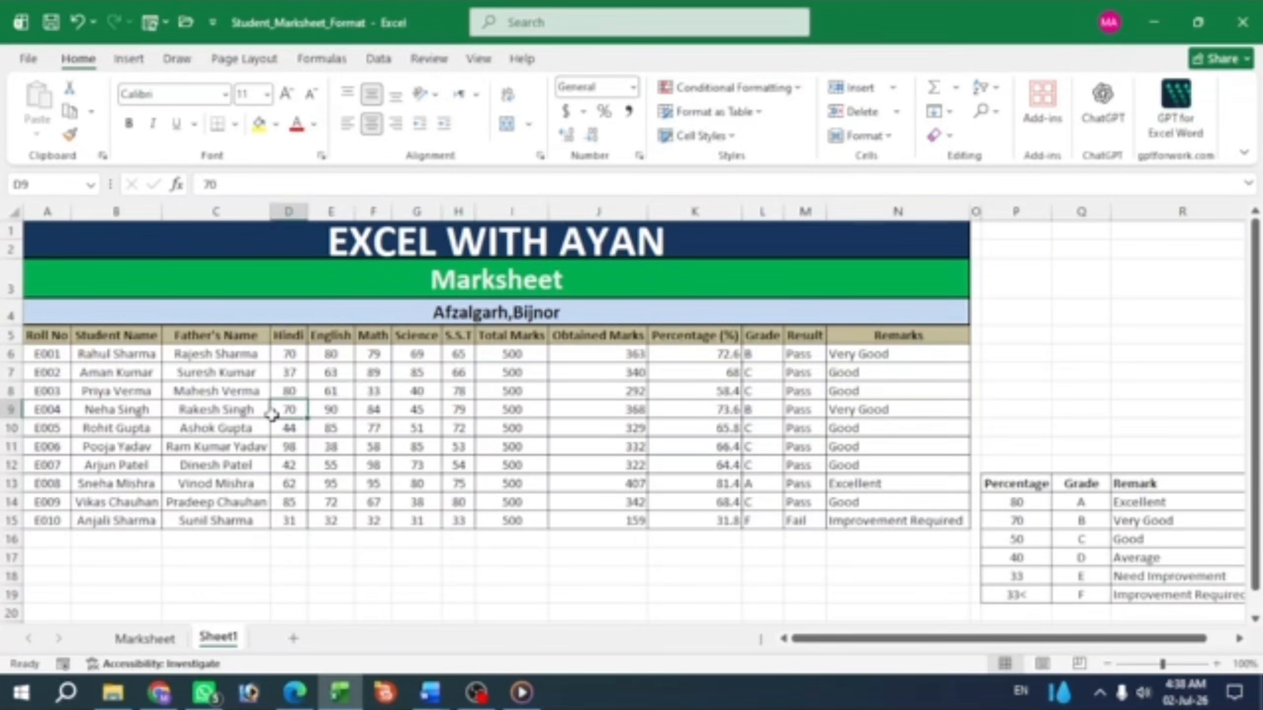